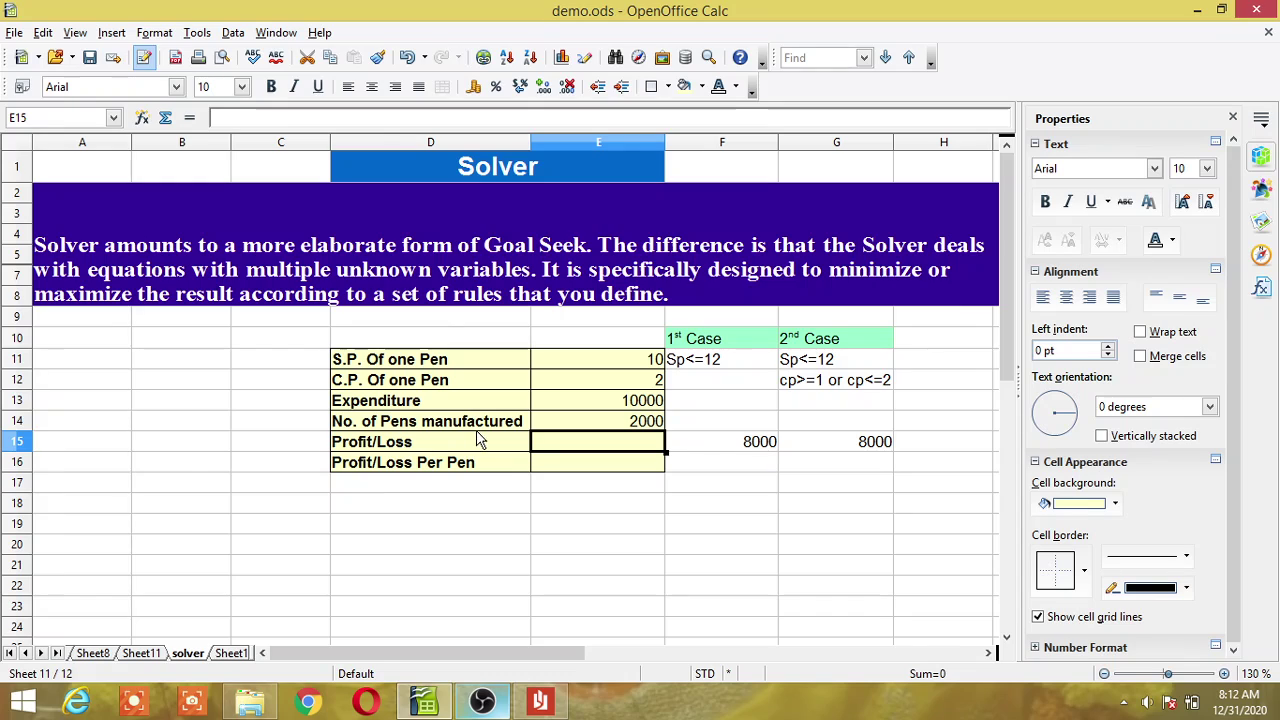
- Enter the Profit/Loss formula =E14*(E11-E12)-E13 in cell E15
type("=")
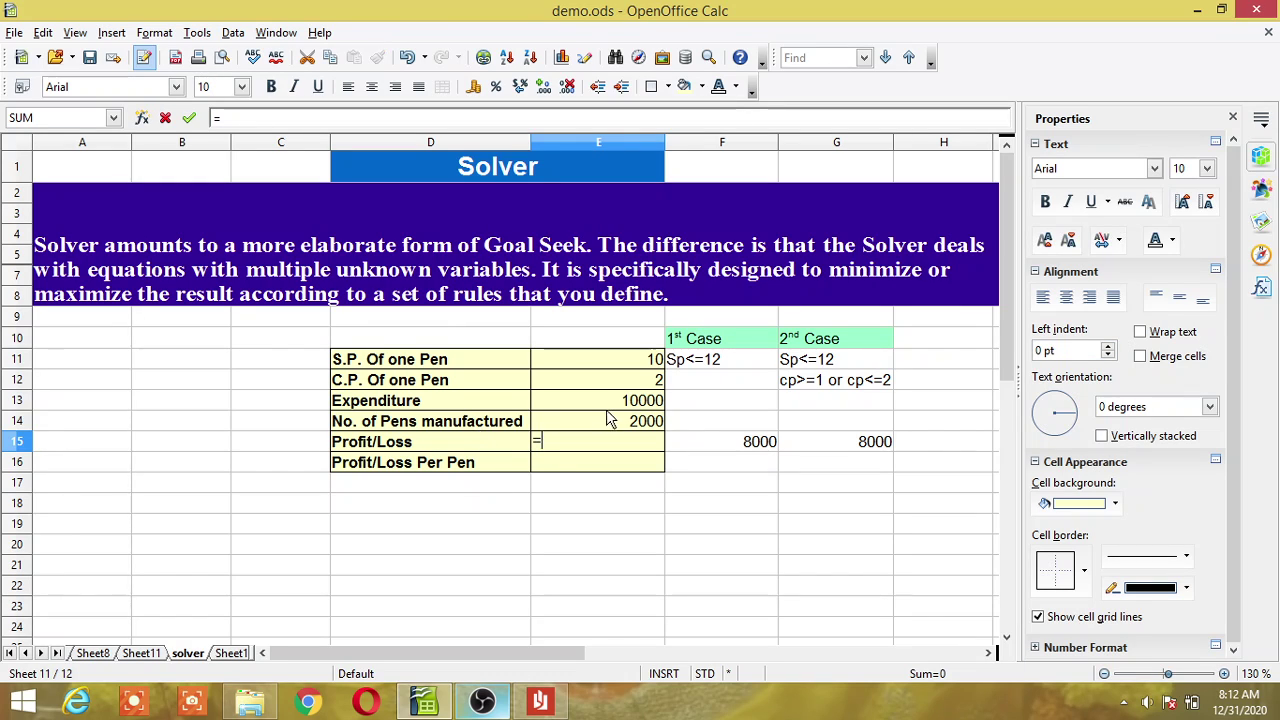
left_click(620, 425)
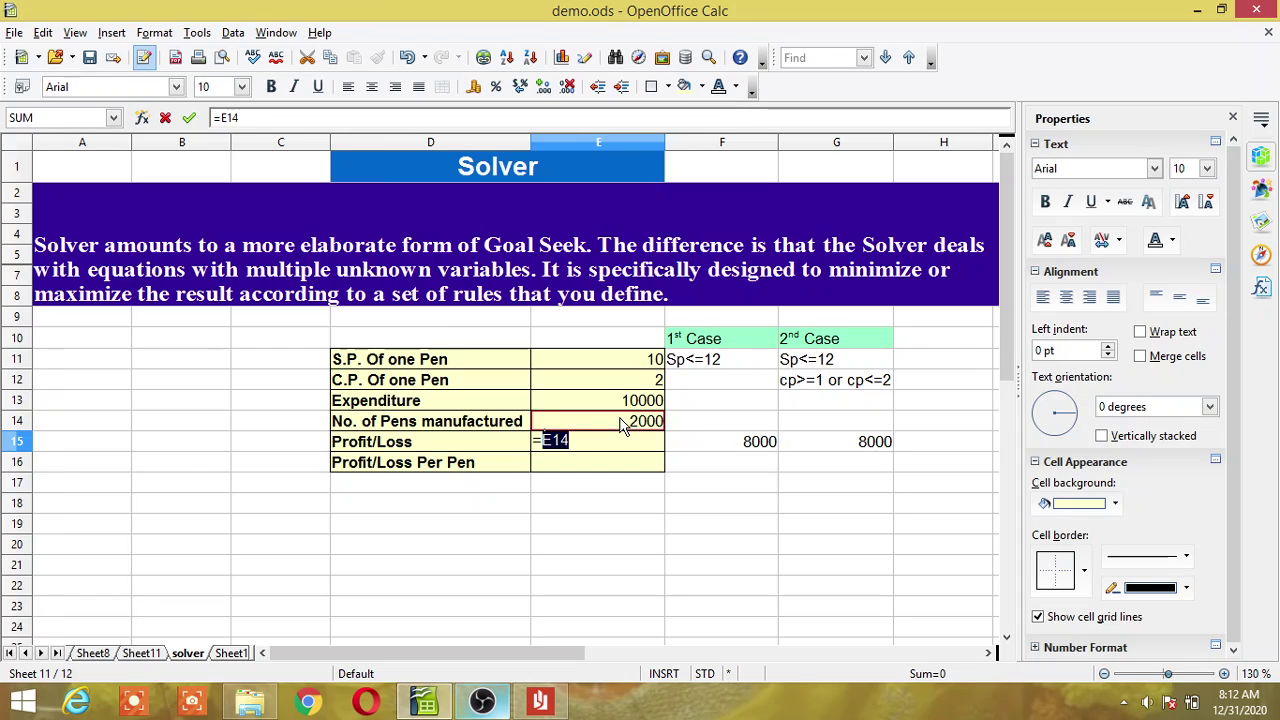
type("*(")
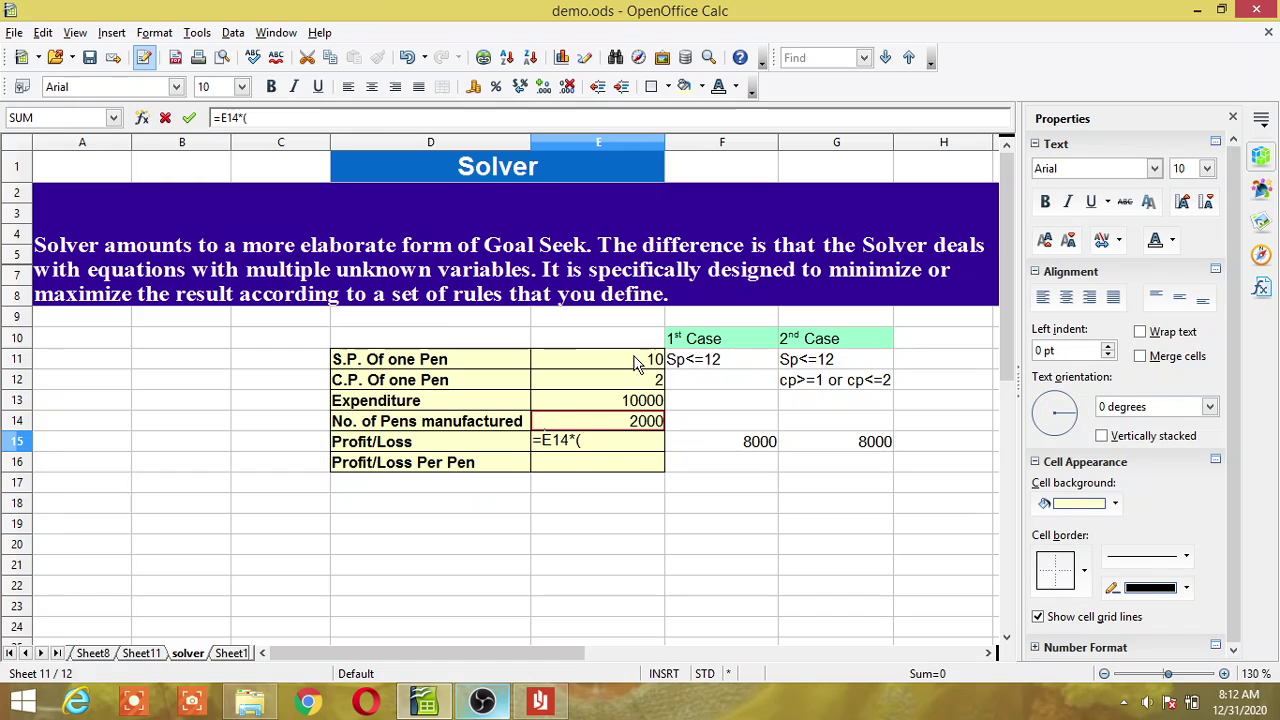
left_click(633, 362)
type("-")
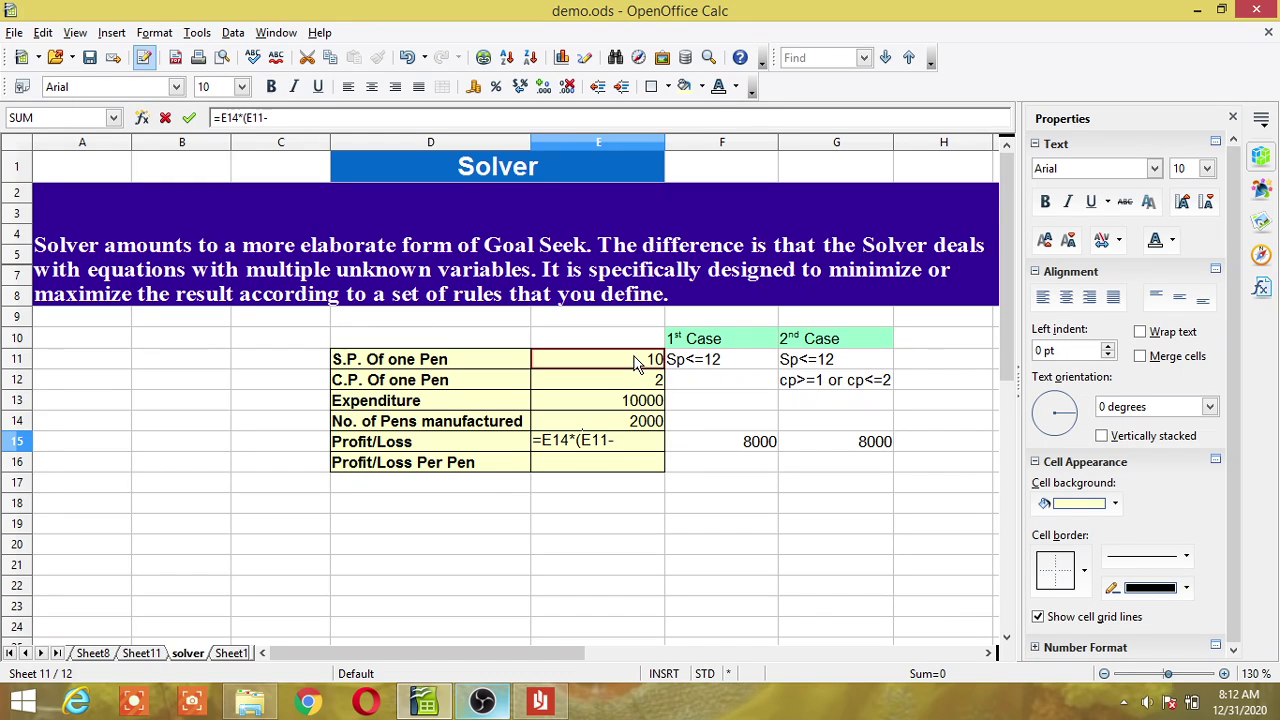
left_click(633, 380)
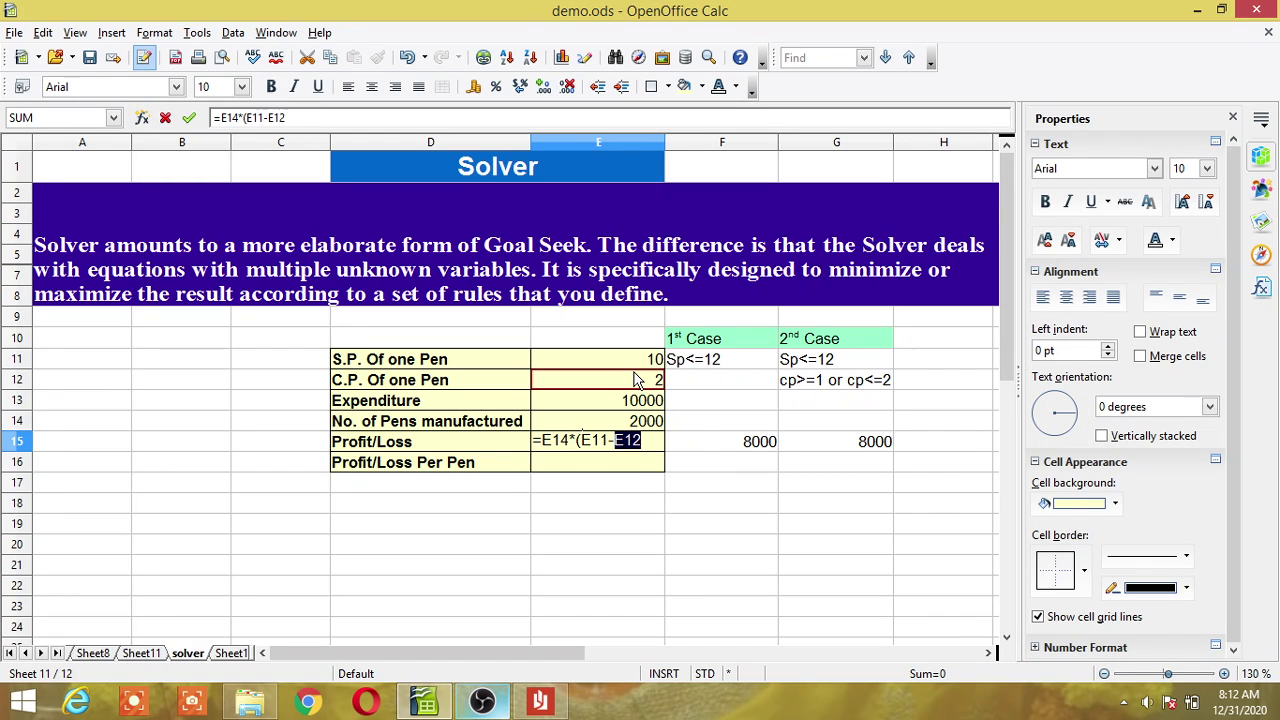
type(")-")
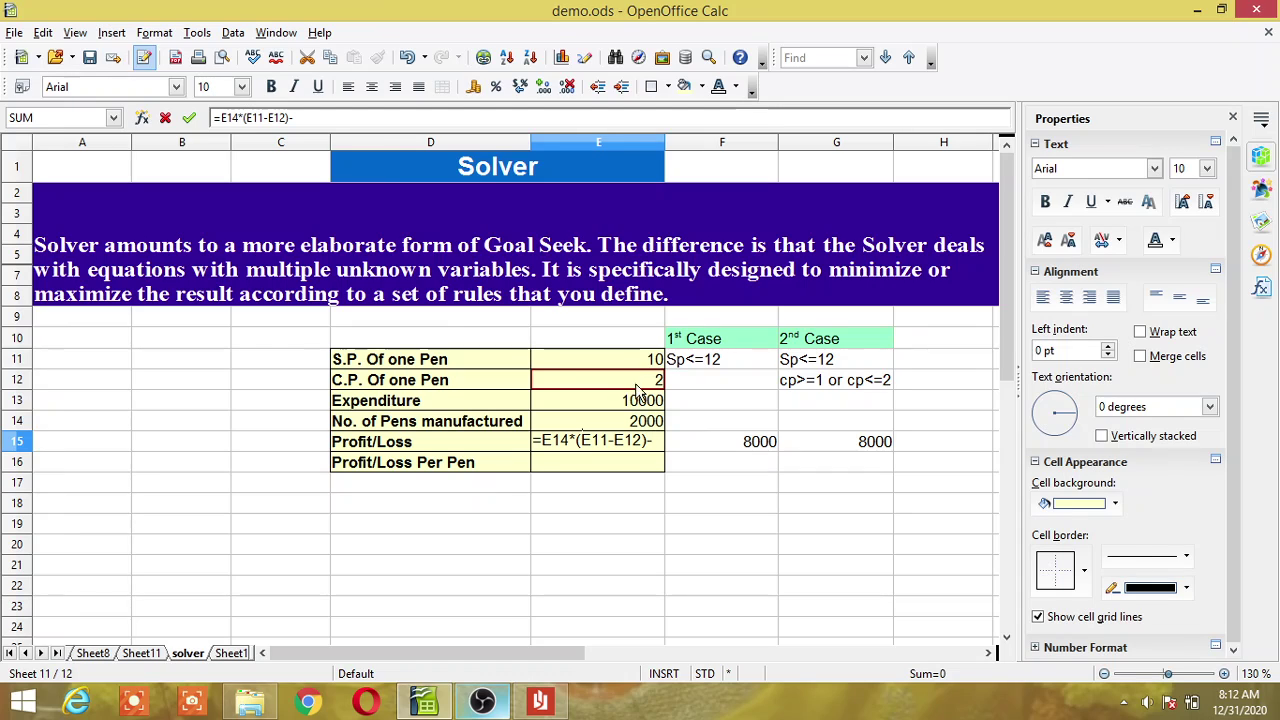
left_click(642, 402)
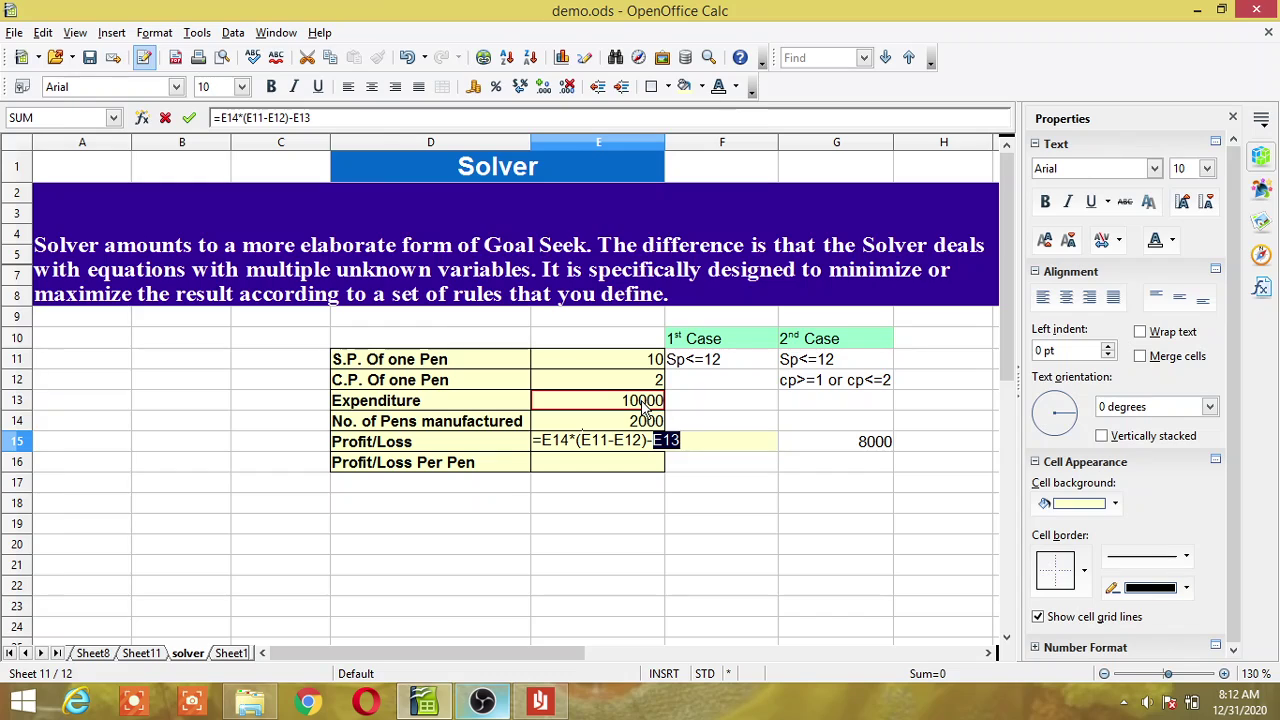
key("Return")
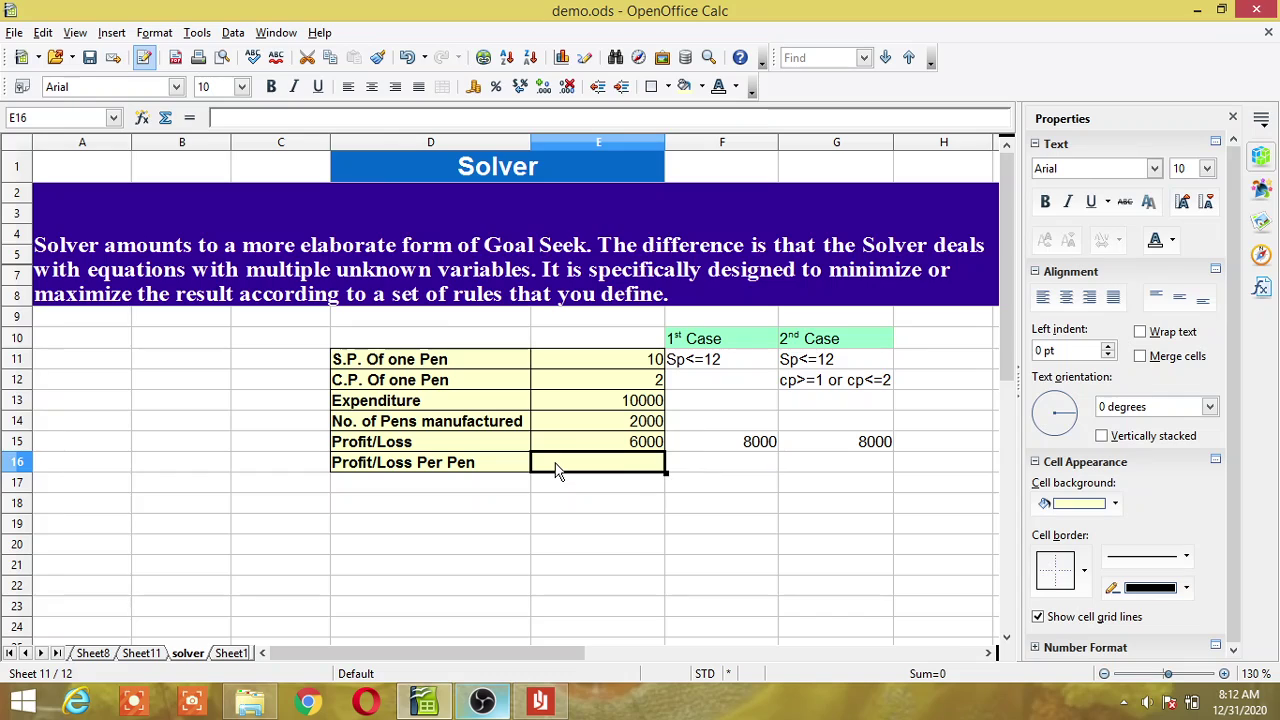
- Calculate Profit/Loss Per Pen in cell E16 with the formula =E15/E14
type("=")
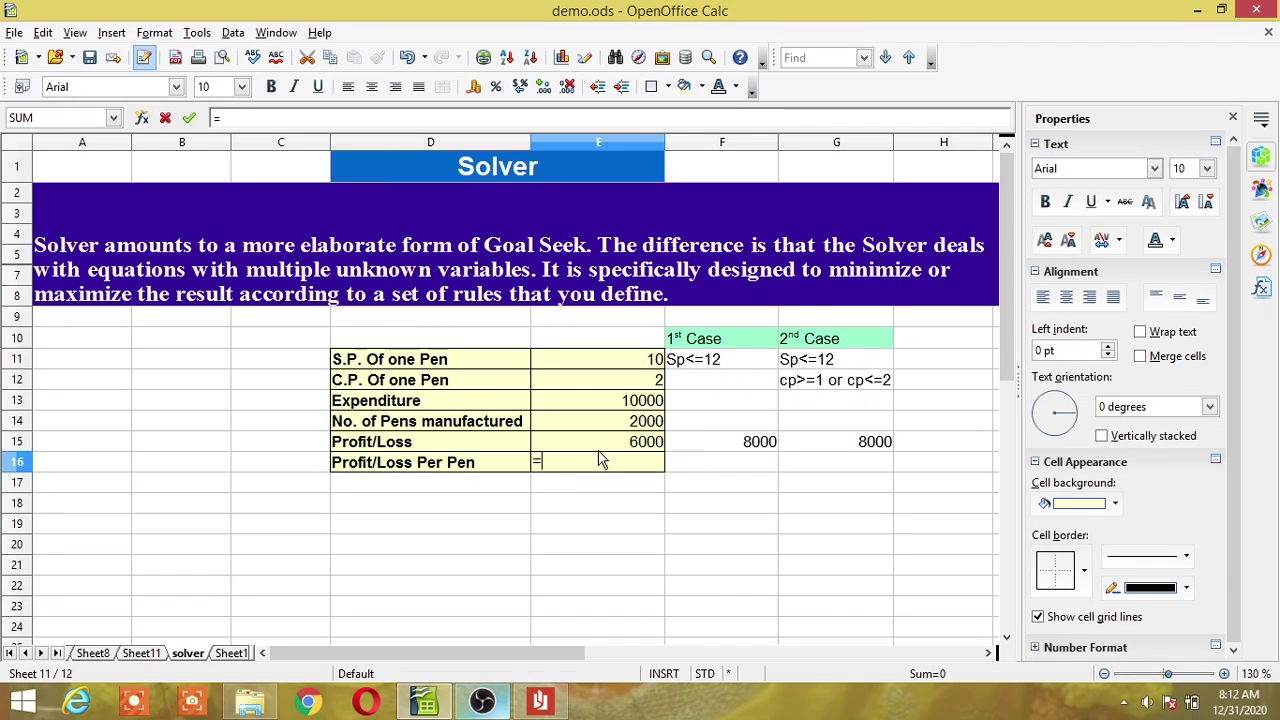
left_click(620, 443)
type("/")
left_click(620, 421)
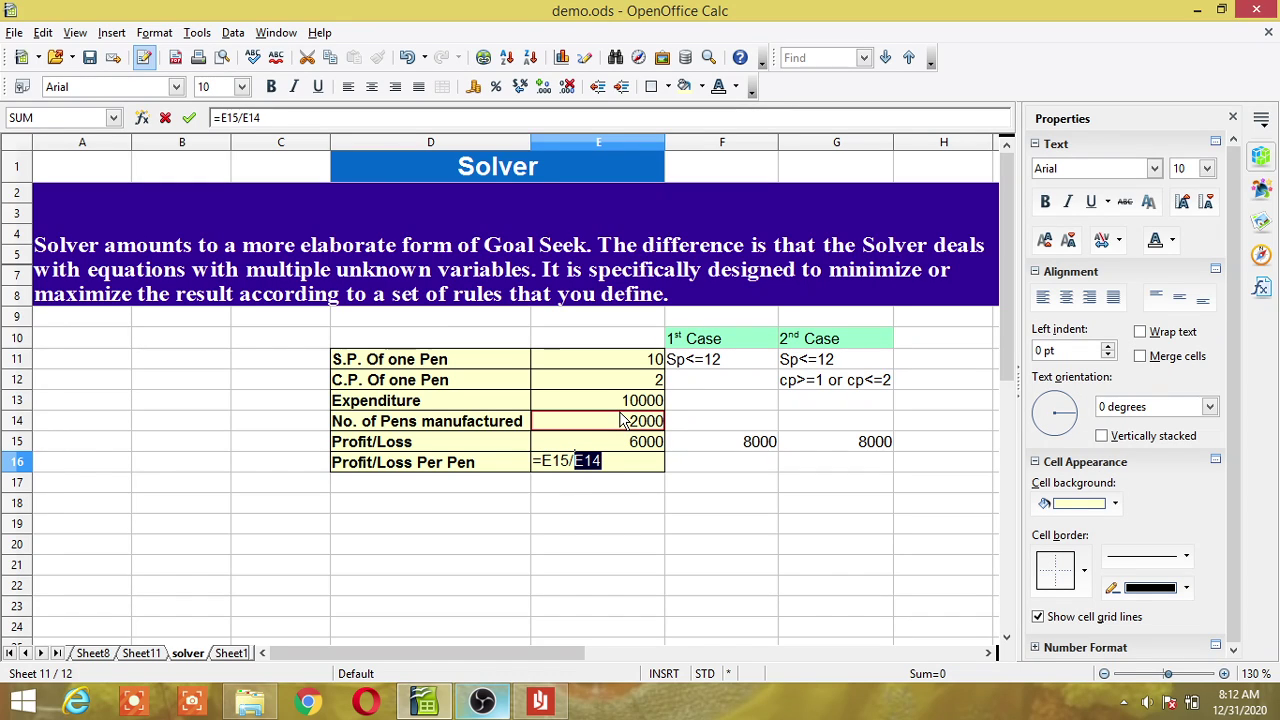
key("Return")
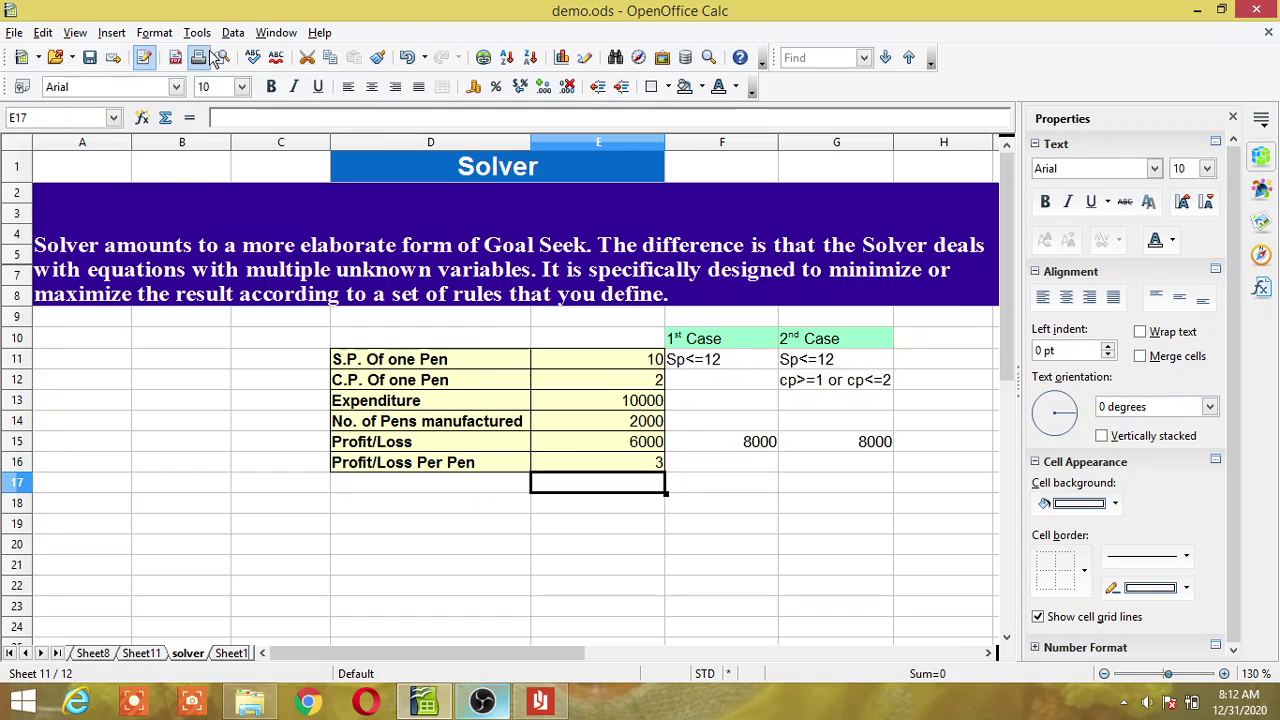
key("F8")
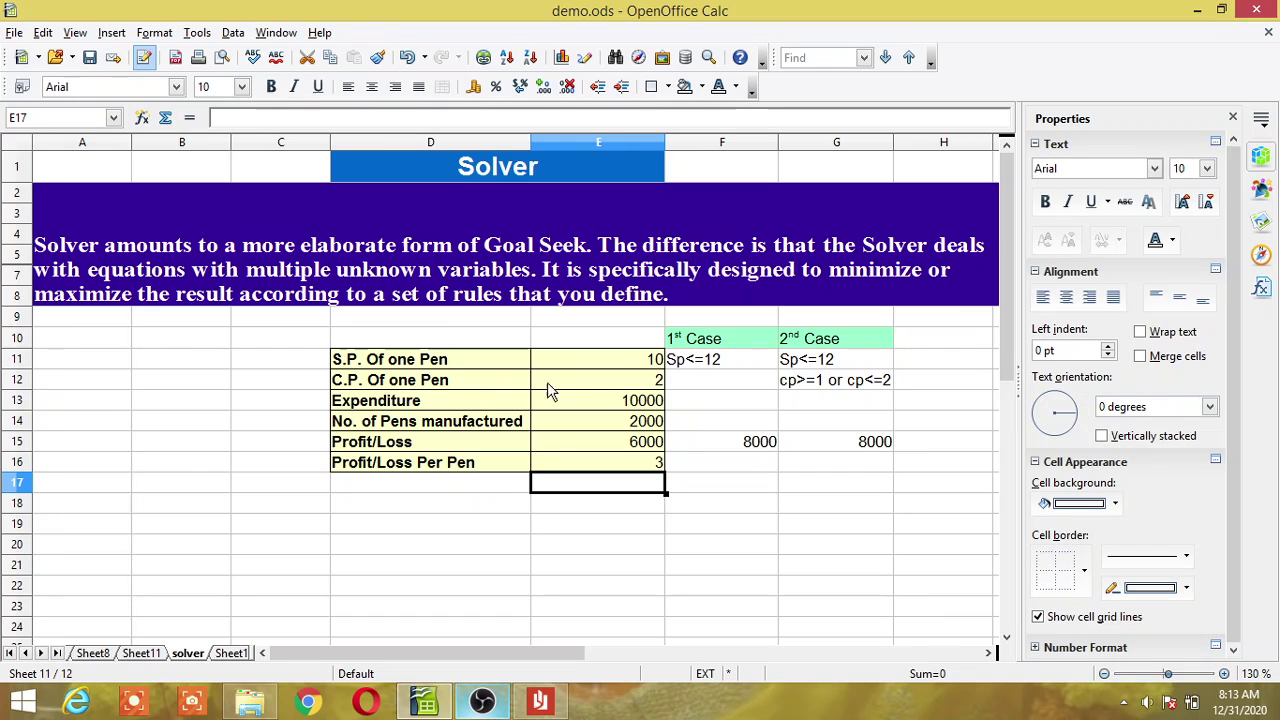
left_click(659, 384)
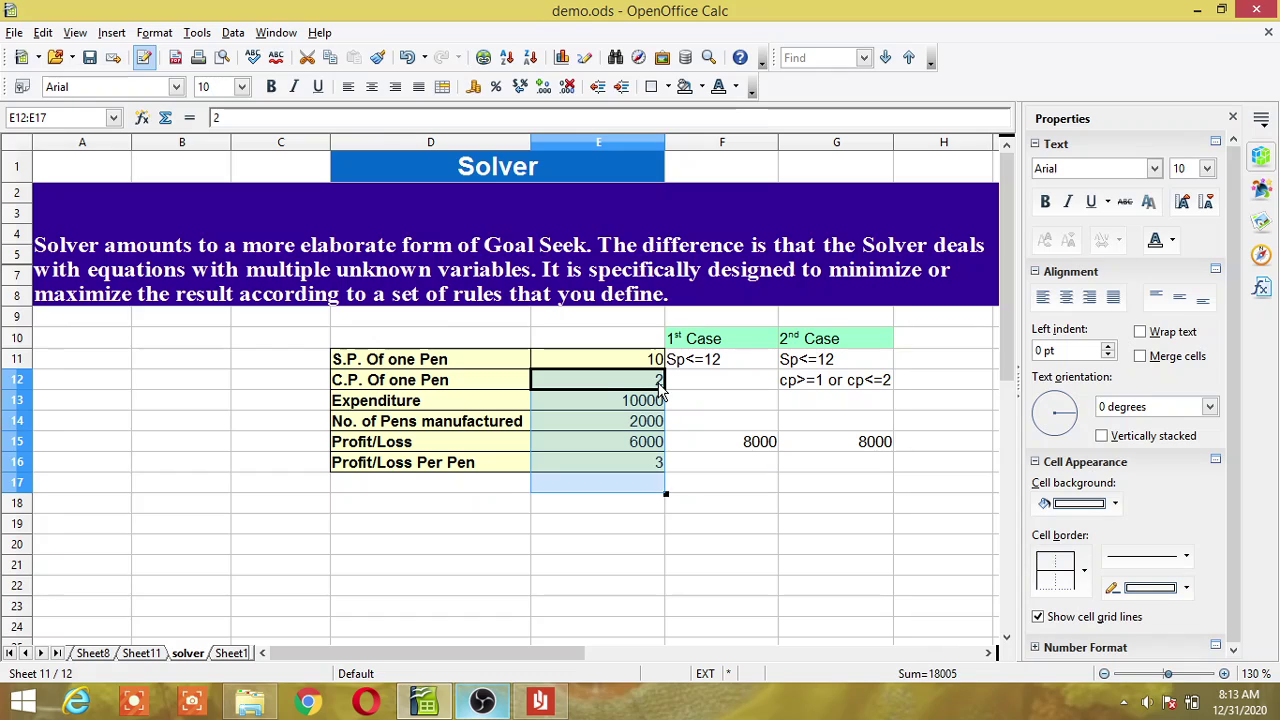
left_click(651, 428)
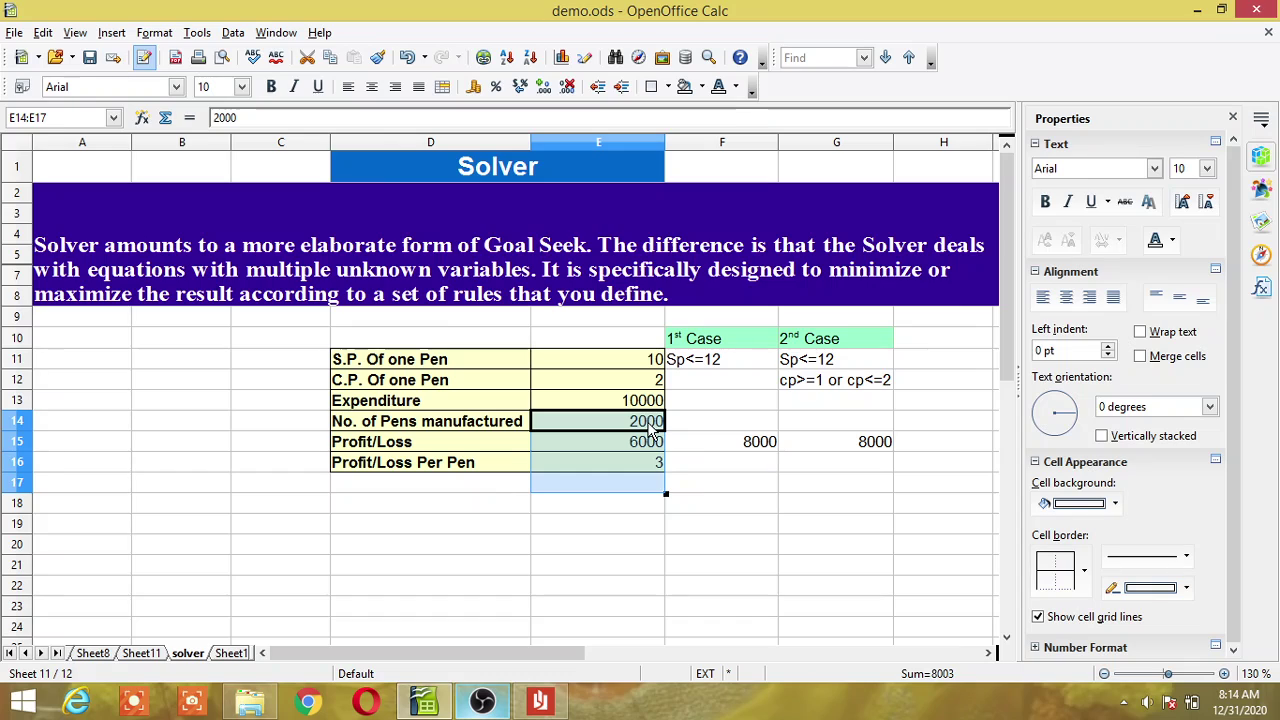
left_click(708, 362)
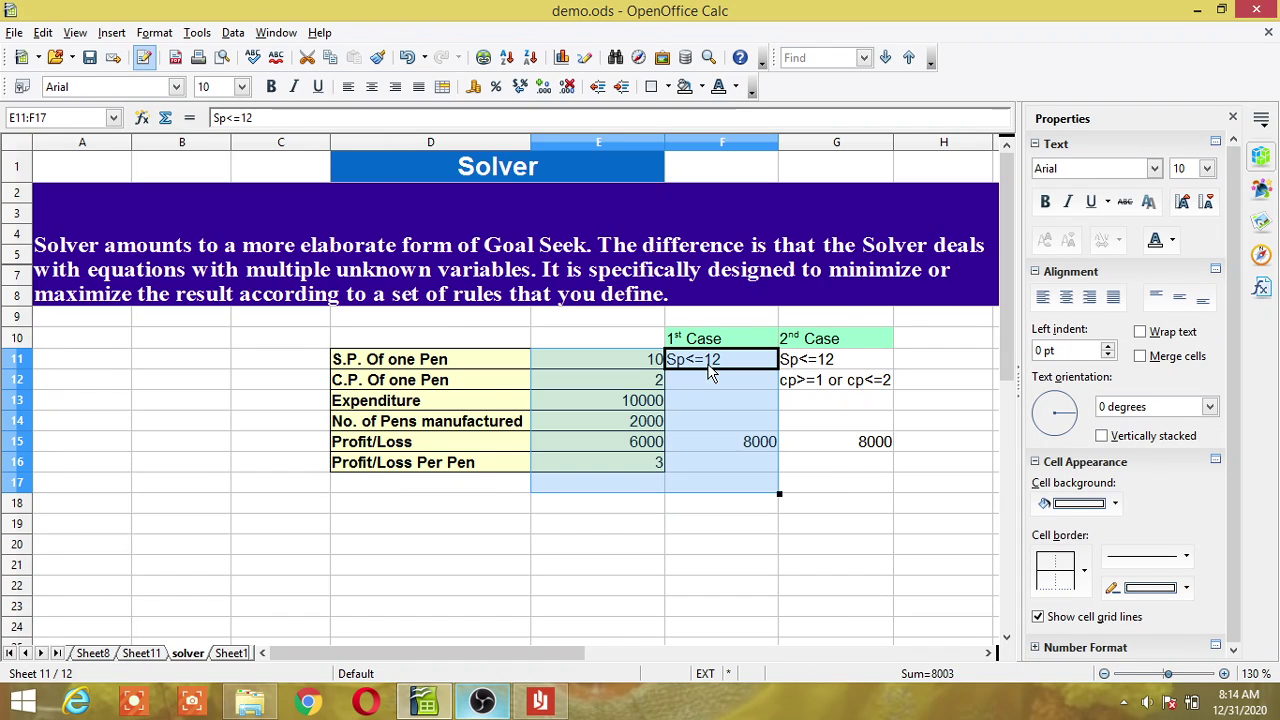
left_click(651, 370)
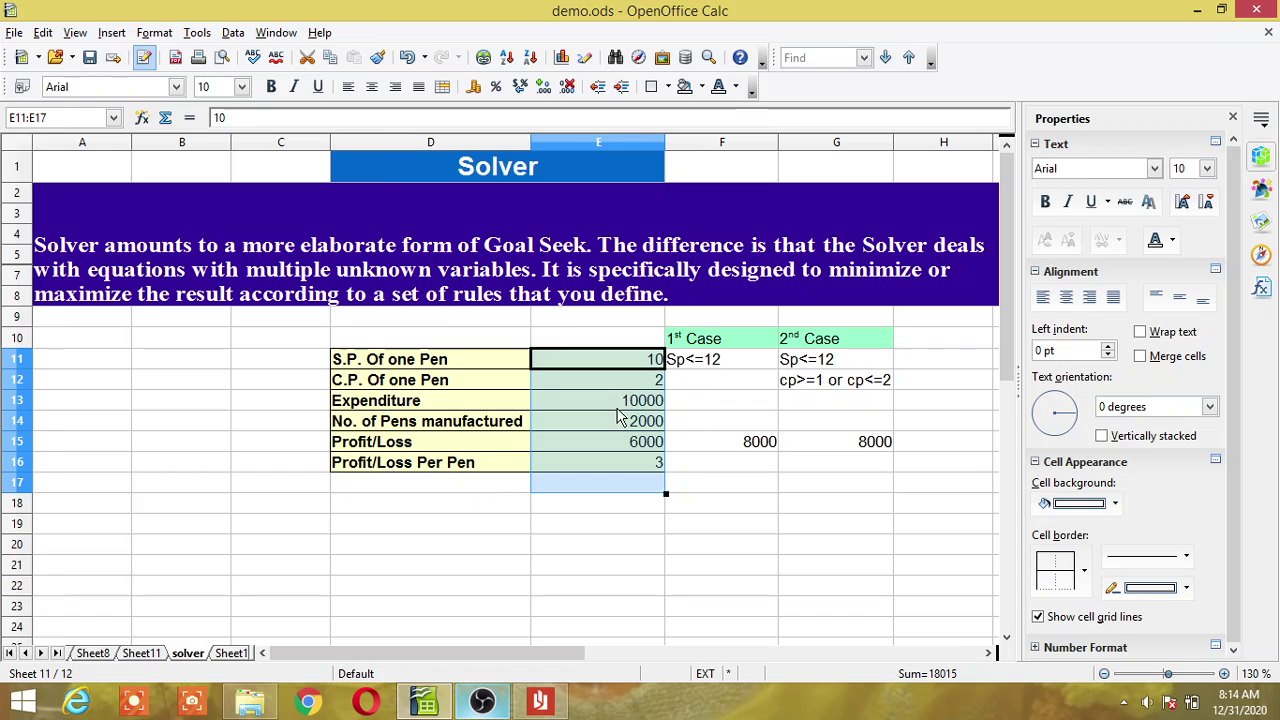
left_click(607, 462)
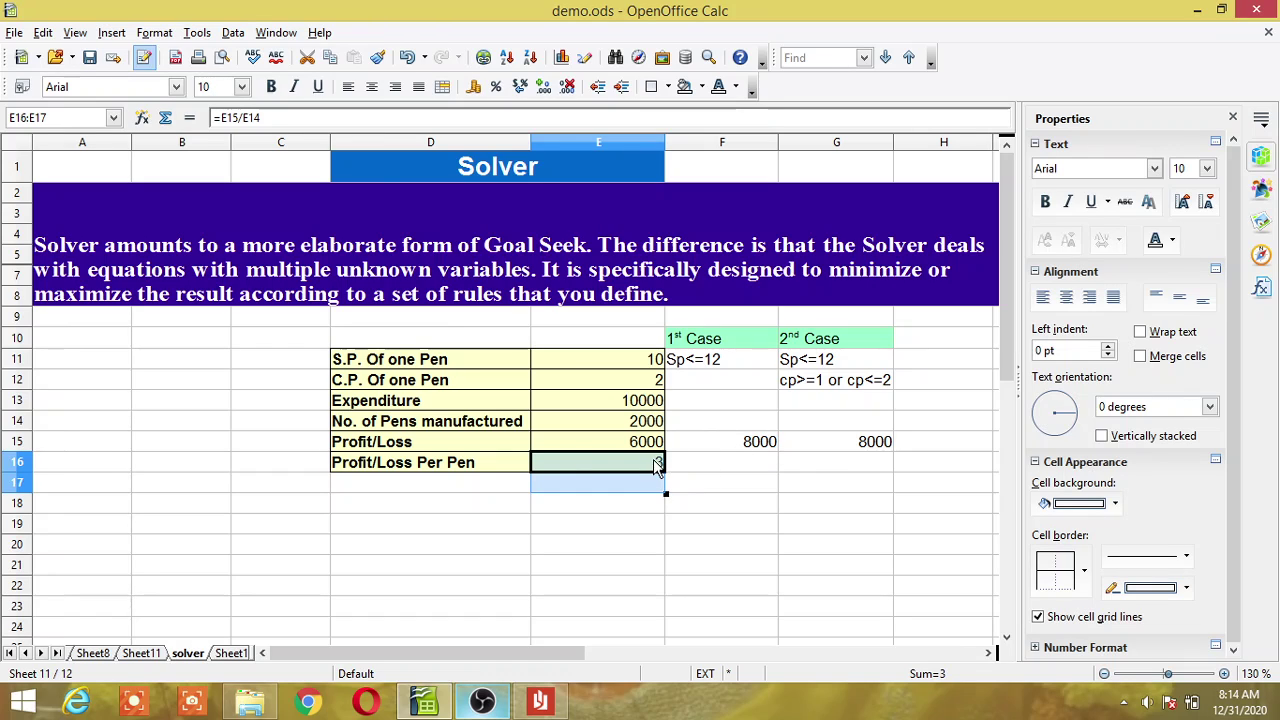
- Set up Solver to bring target cell E15 to a value of 8000 by changing cell E11
left_click(209, 35)
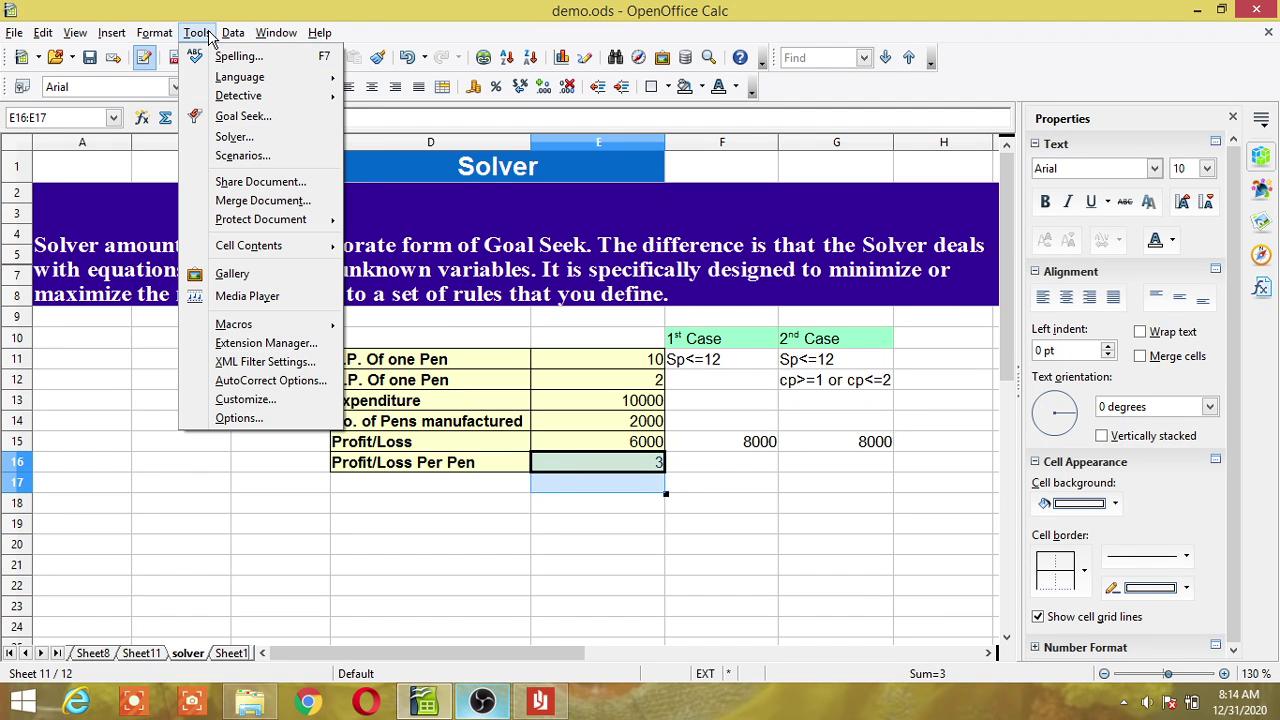
left_click(233, 137)
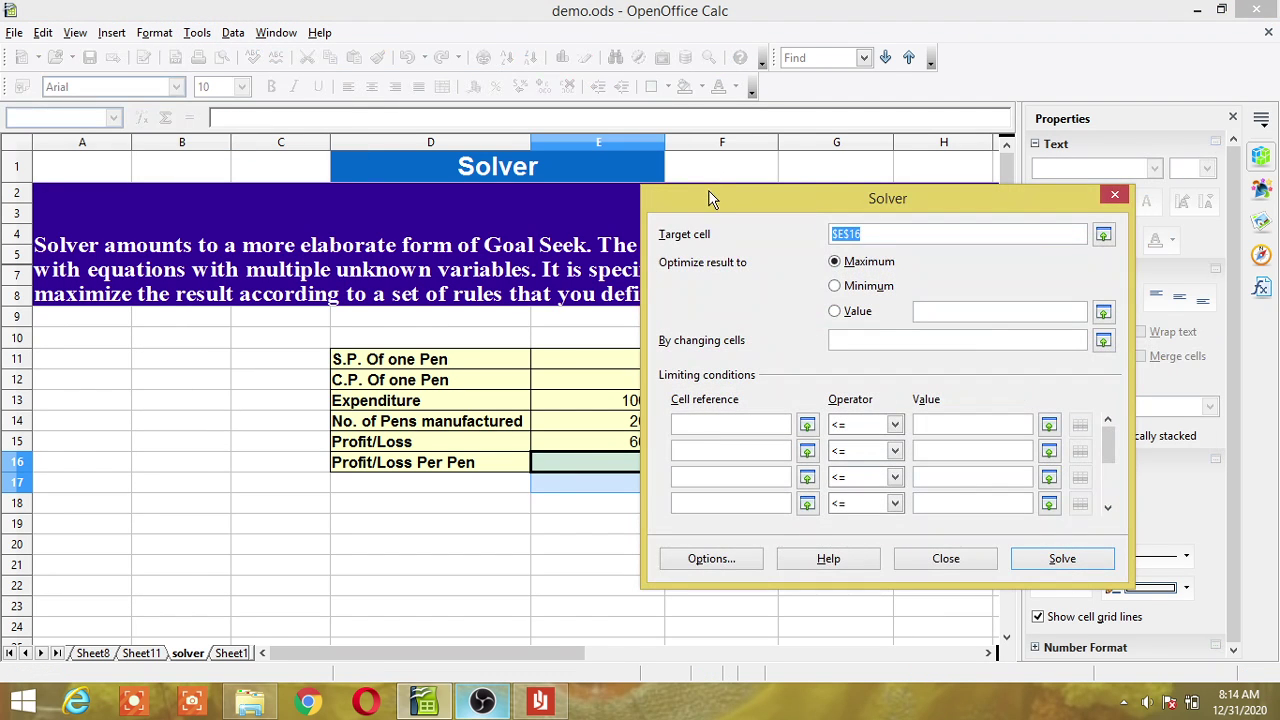
left_click_drag(710, 198, 855, 78)
left_click(600, 441)
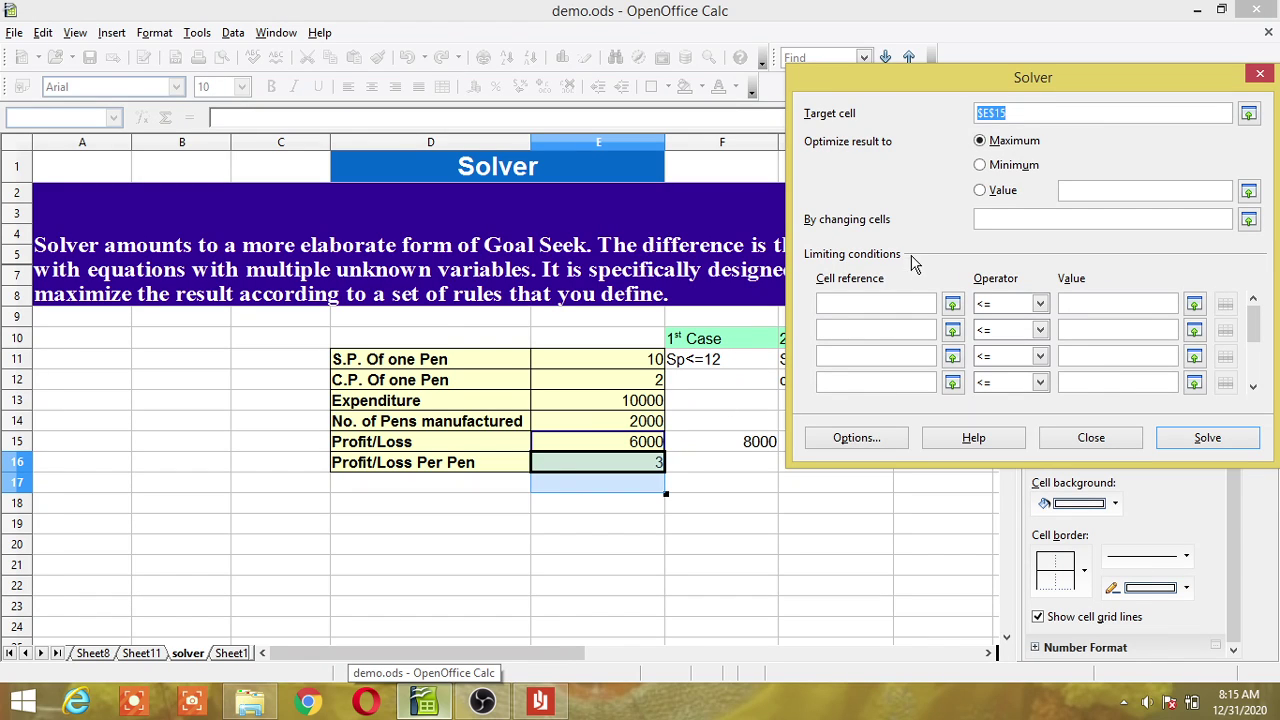
left_click(980, 191)
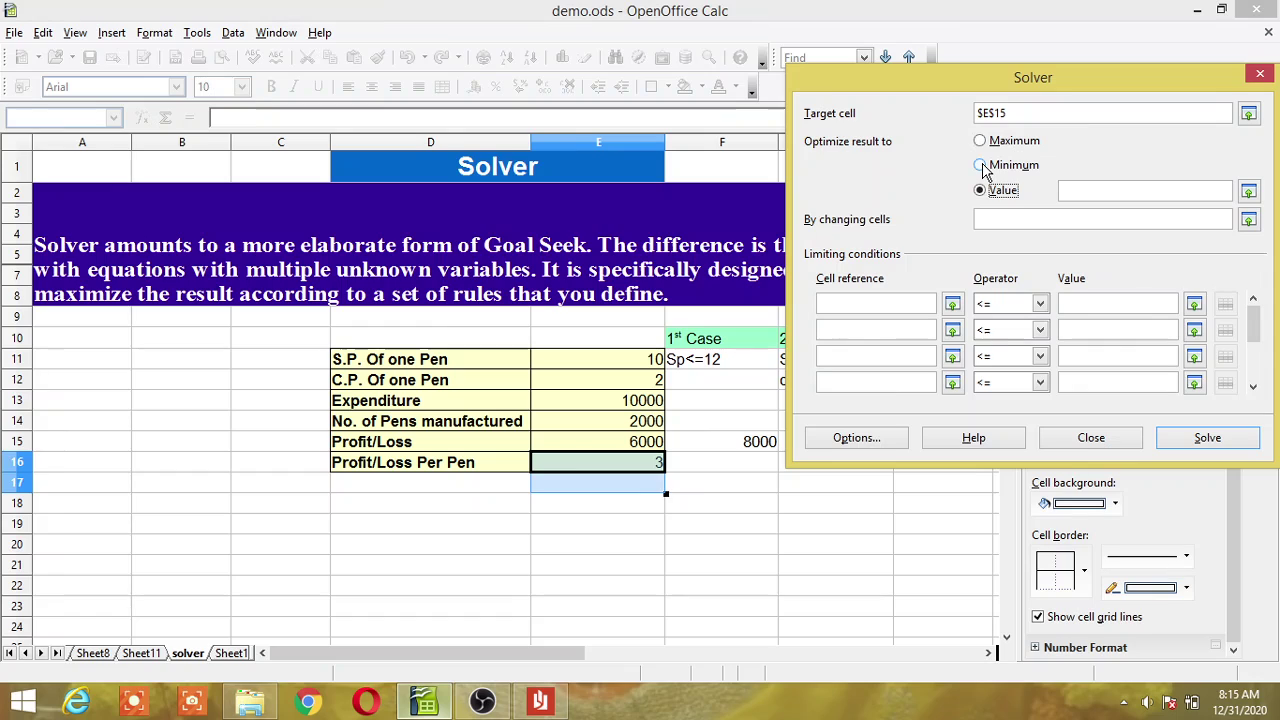
left_click(1081, 192)
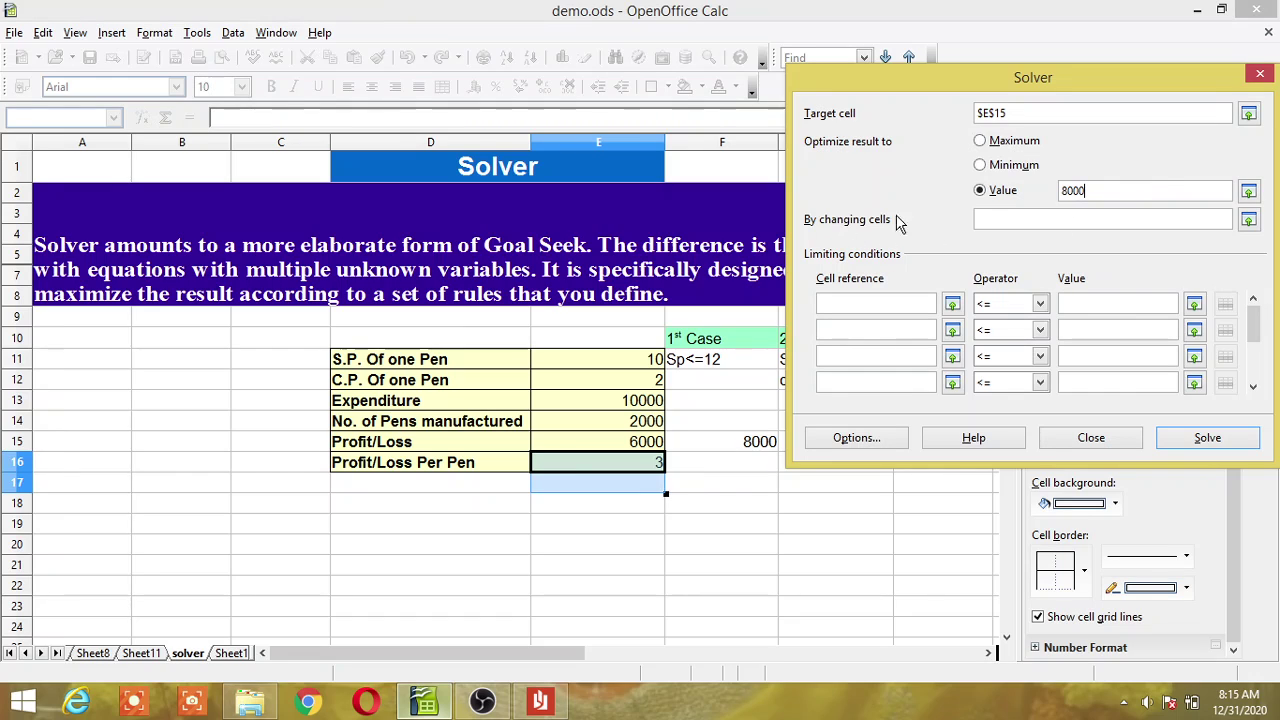
left_click(987, 223)
left_click(637, 362)
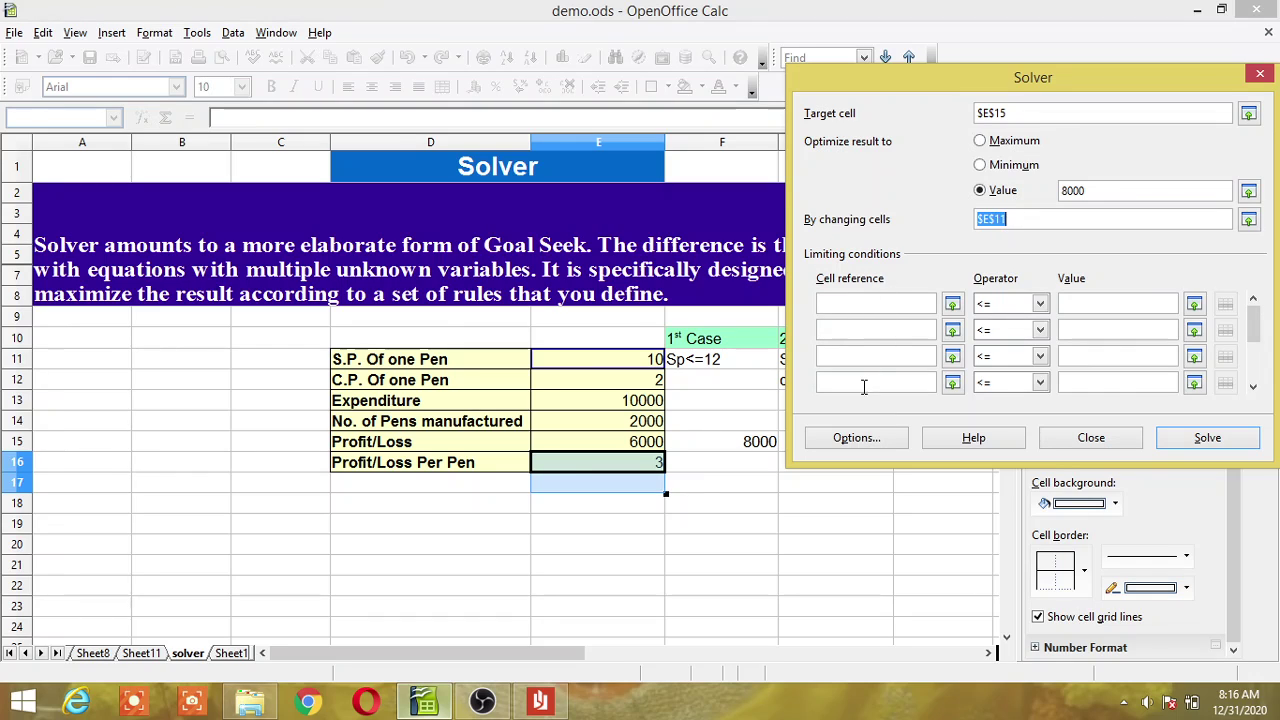
- Add the limiting condition E11 <= 12, then solve and keep the result
left_click(865, 306)
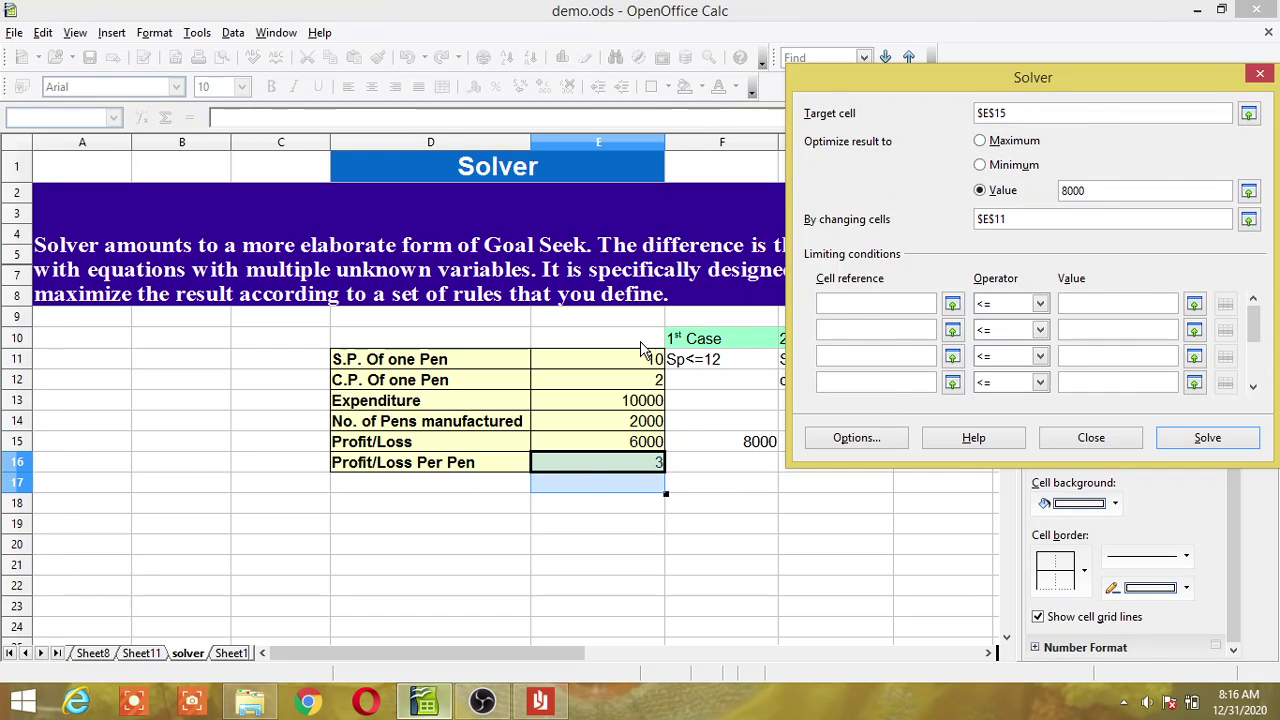
left_click(628, 368)
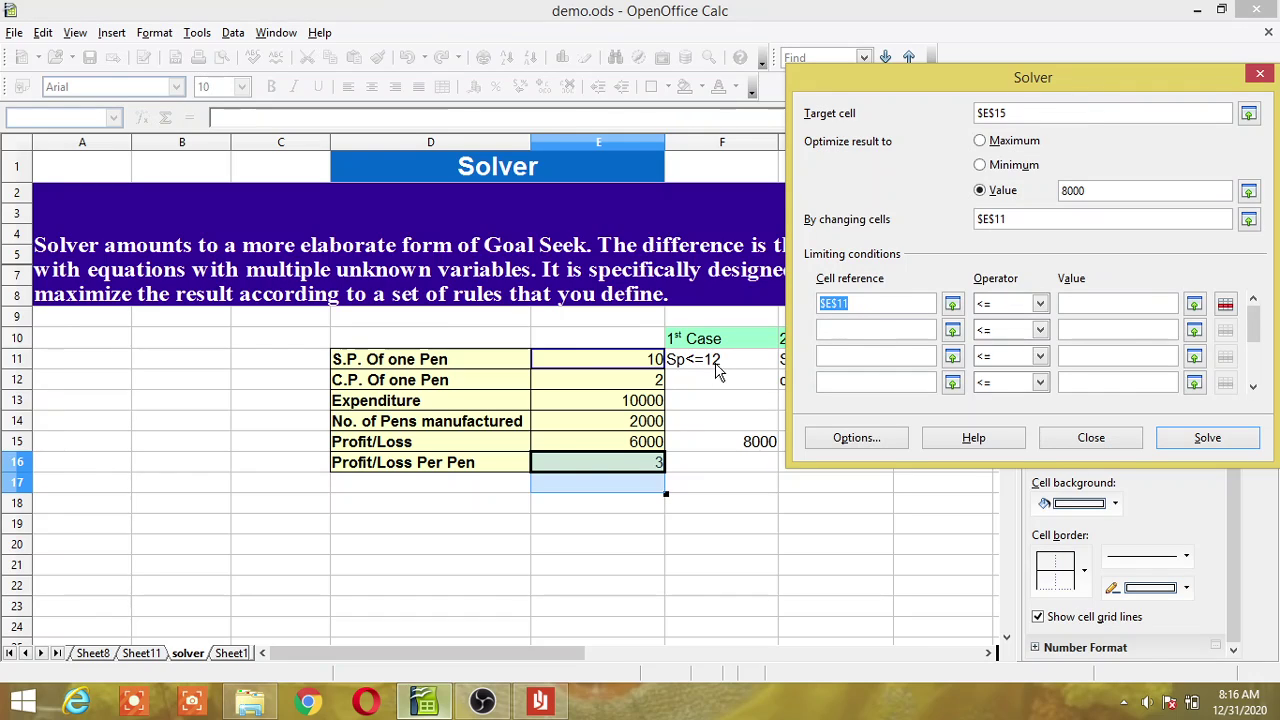
left_click(1041, 305)
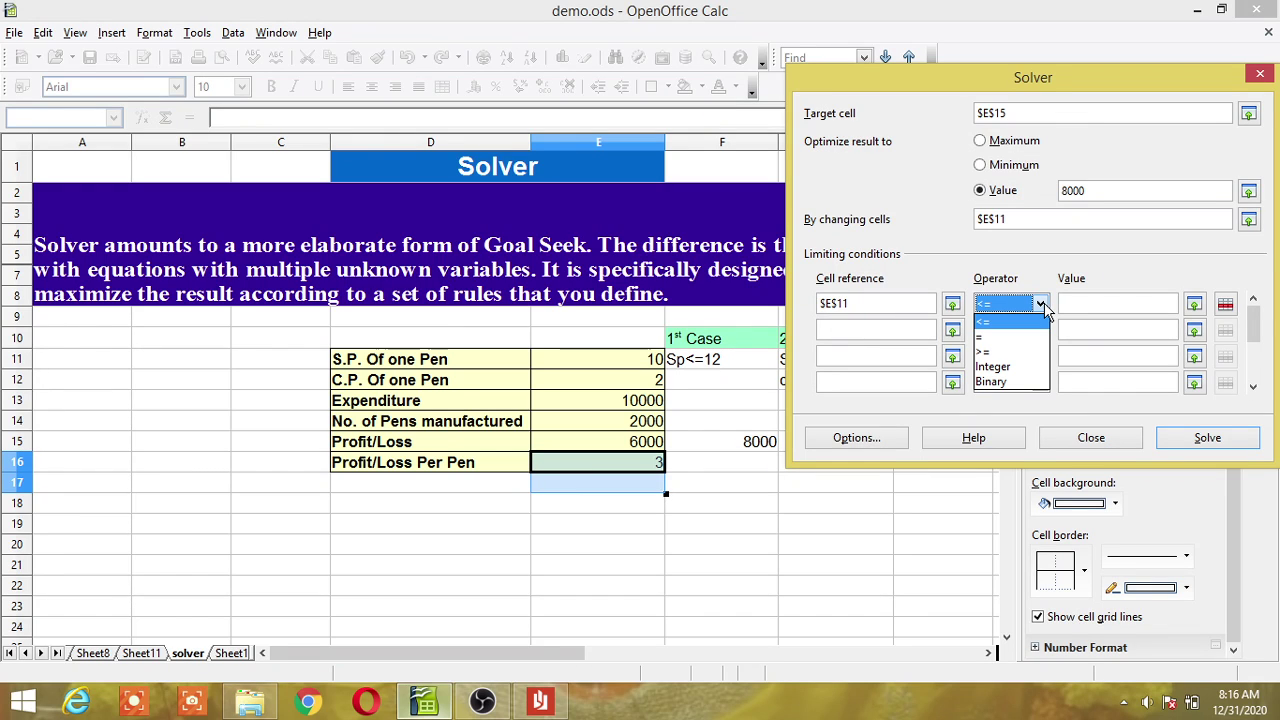
left_click(998, 323)
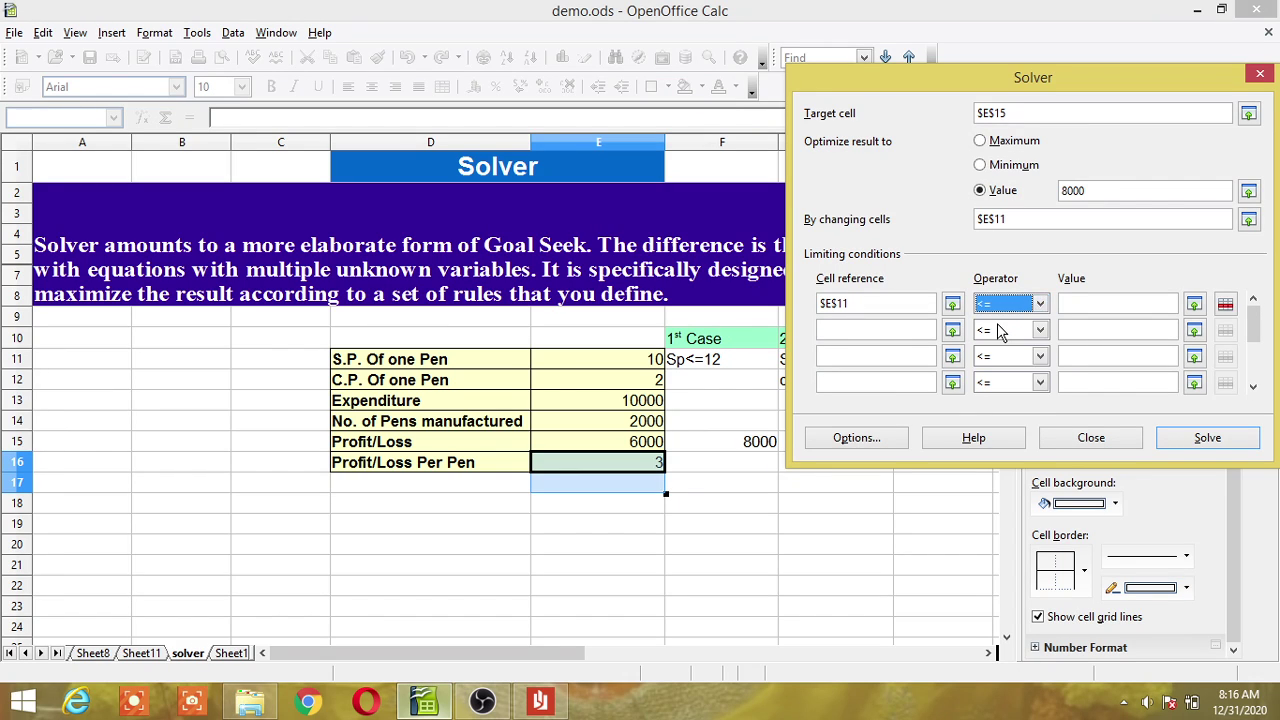
left_click(1082, 307)
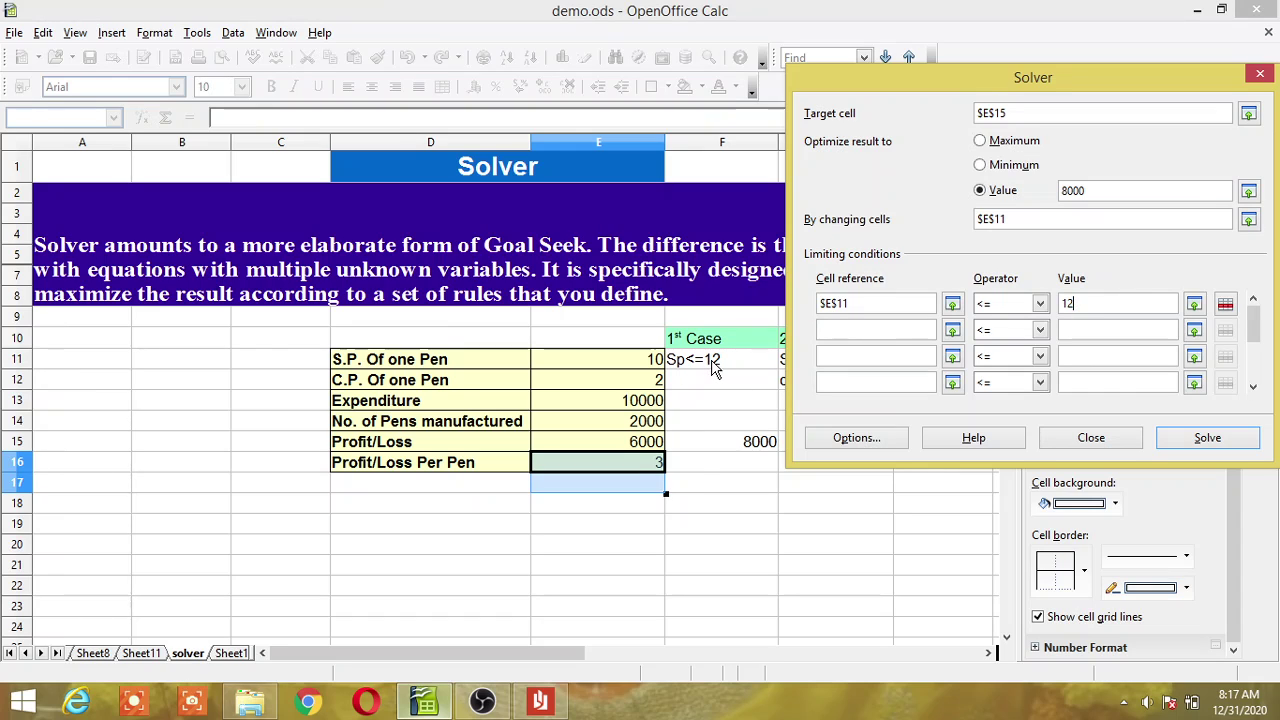
left_click(1208, 440)
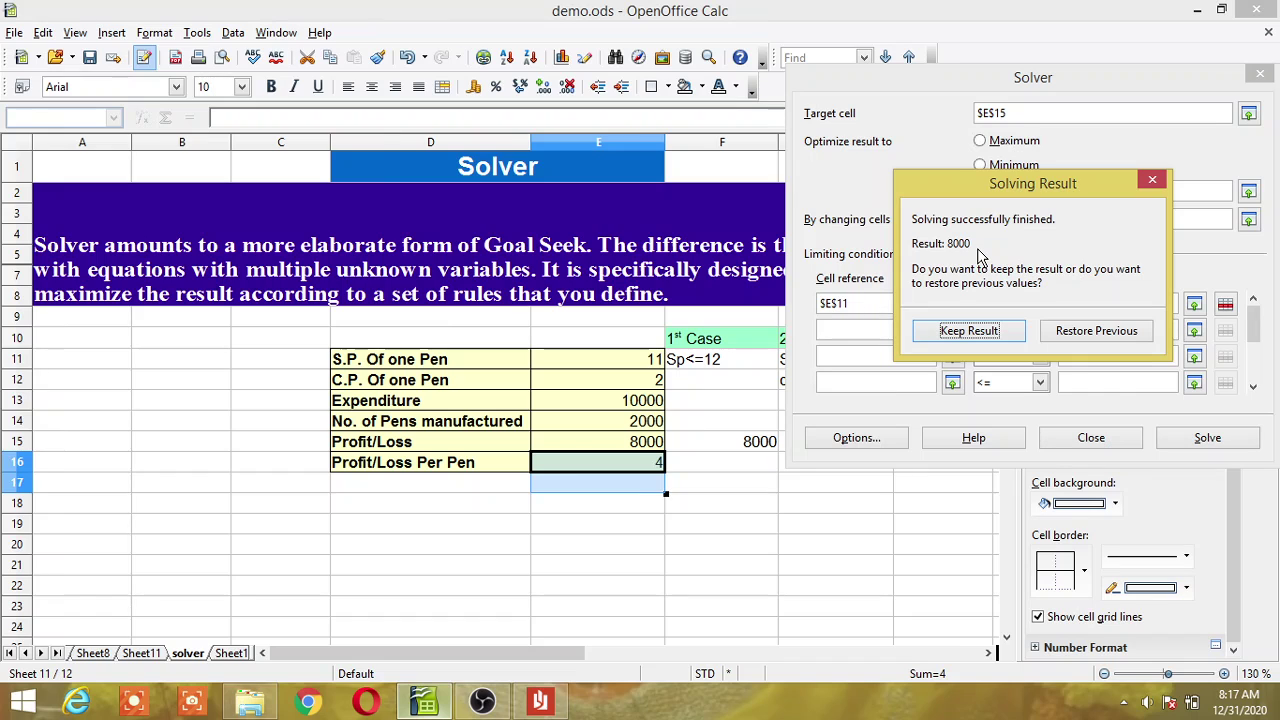
left_click(968, 331)
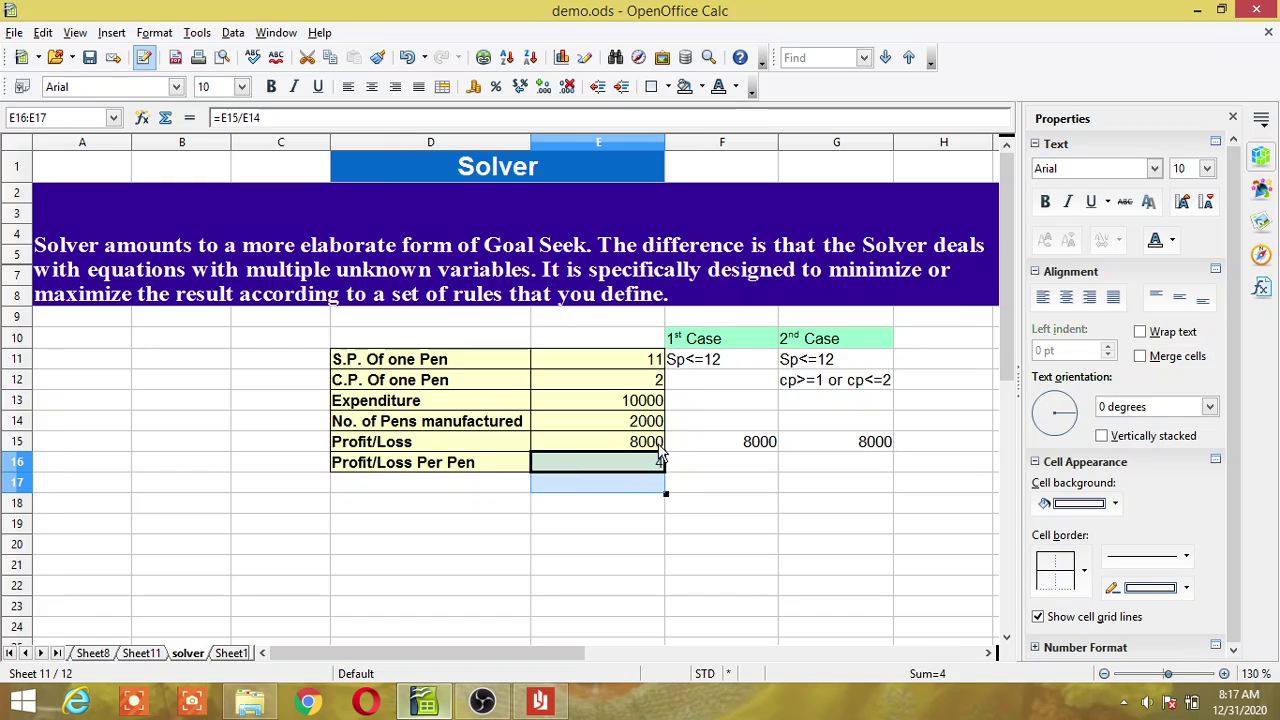
left_click(659, 447)
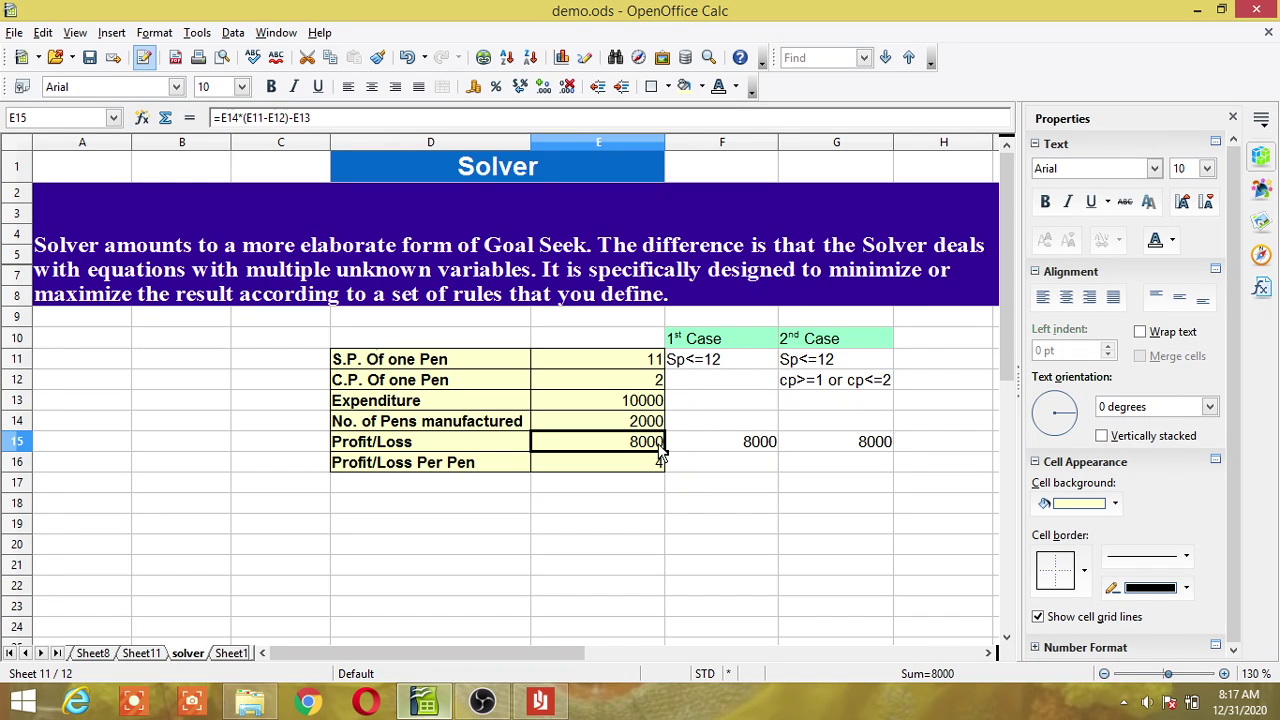
left_click(660, 363)
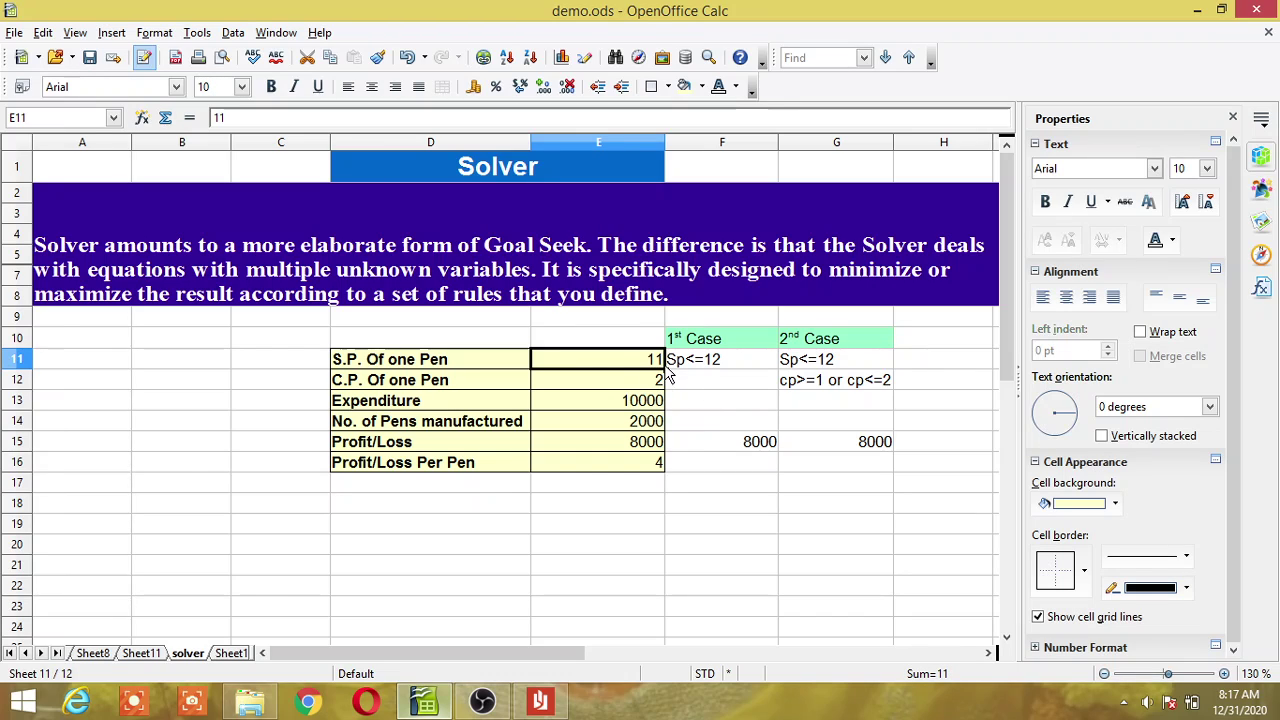
left_click(648, 443)
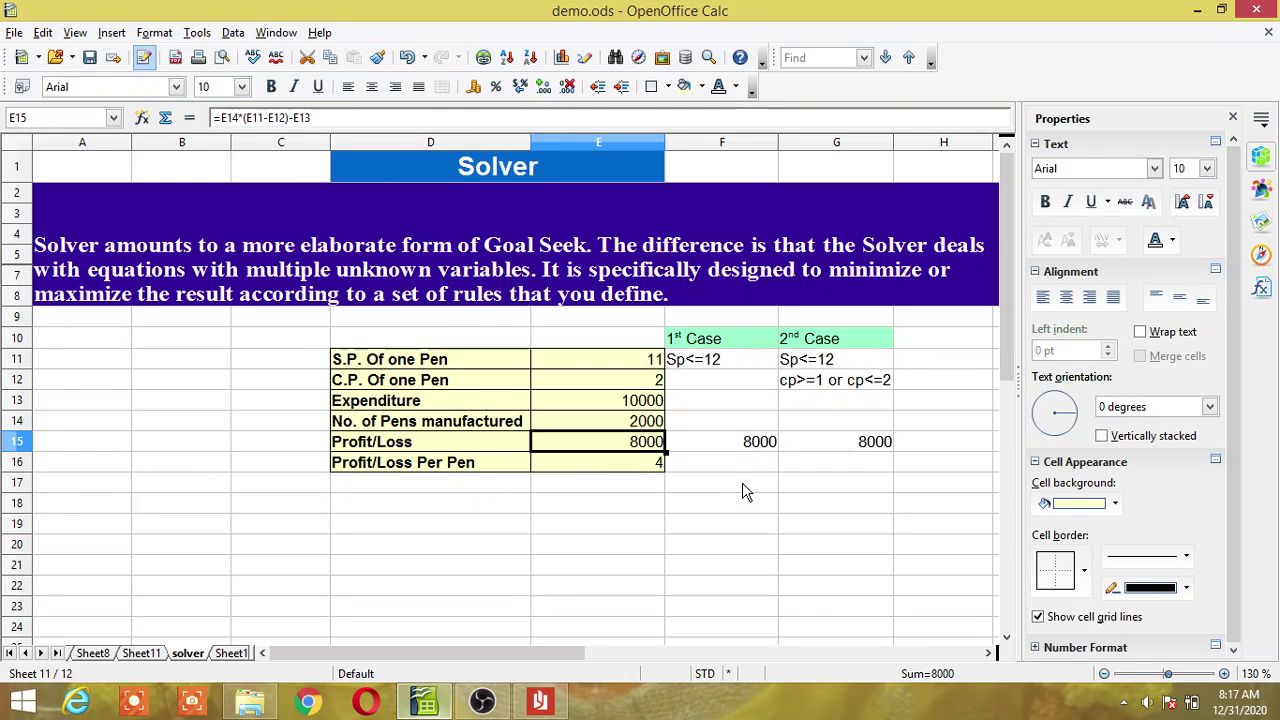
left_click(820, 365)
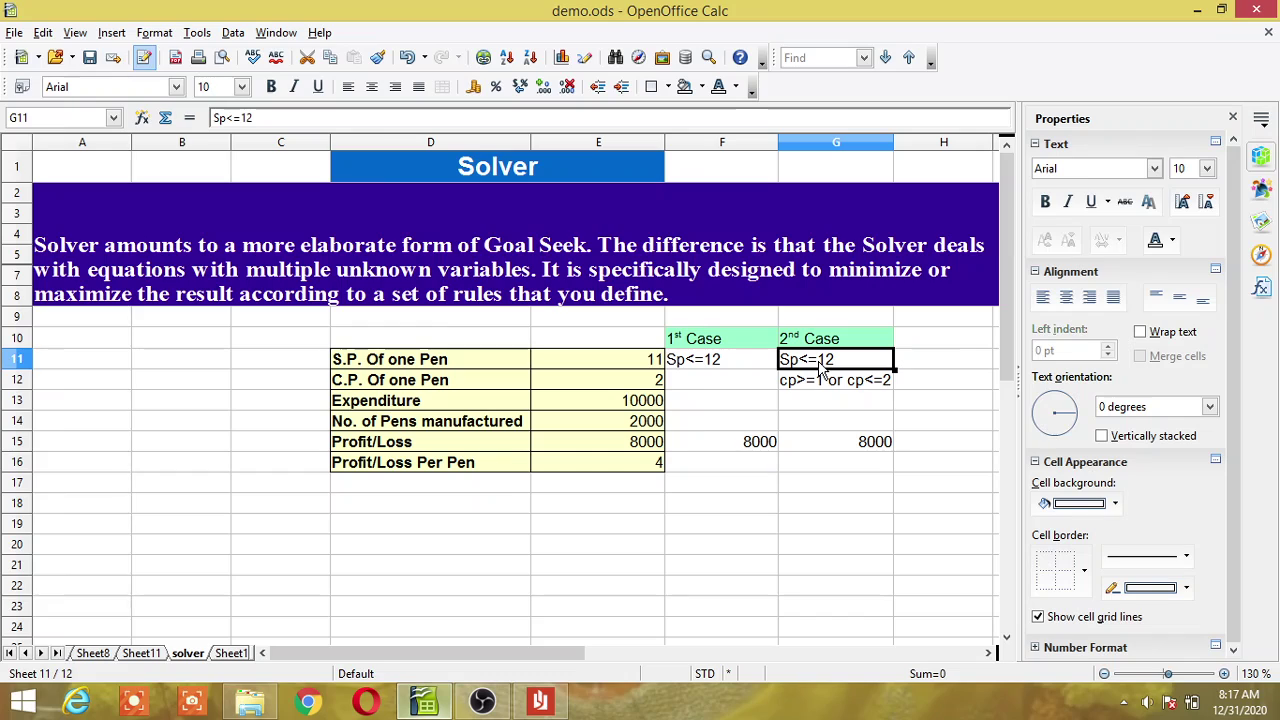
left_click(826, 390)
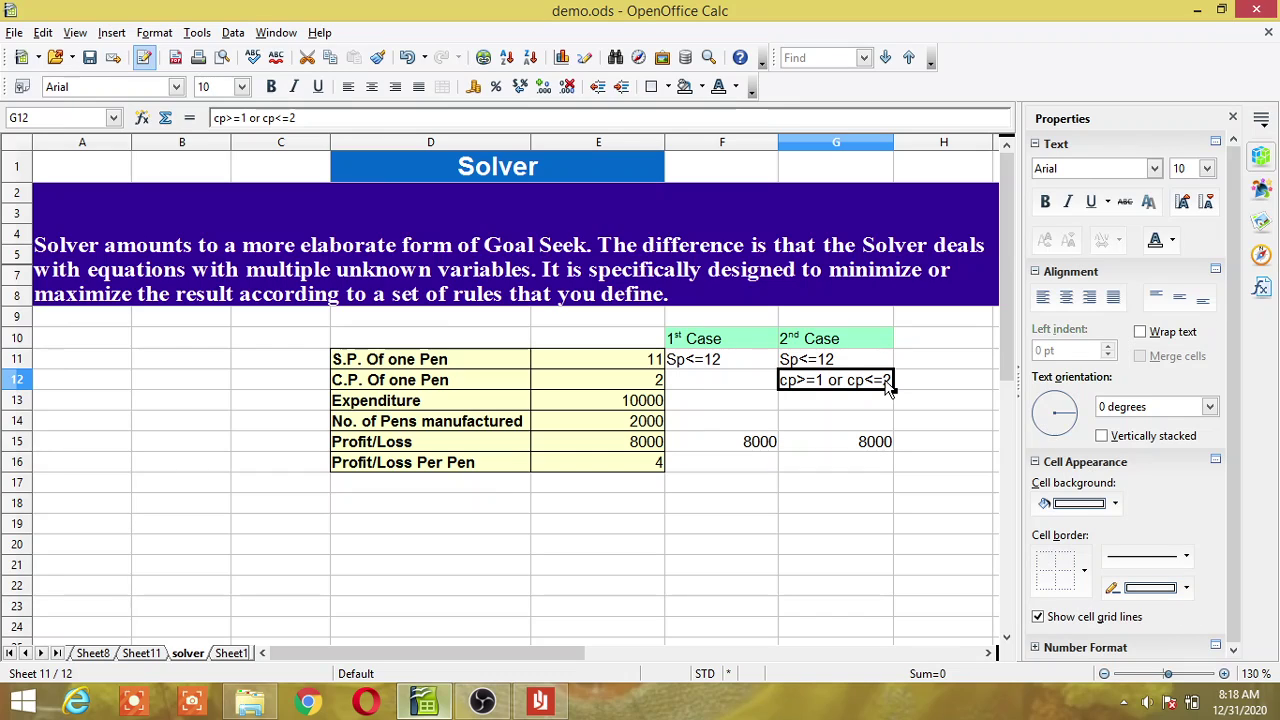
- Set the selling price of one pen in cell E11 to 10
left_click(655, 362)
type("10")
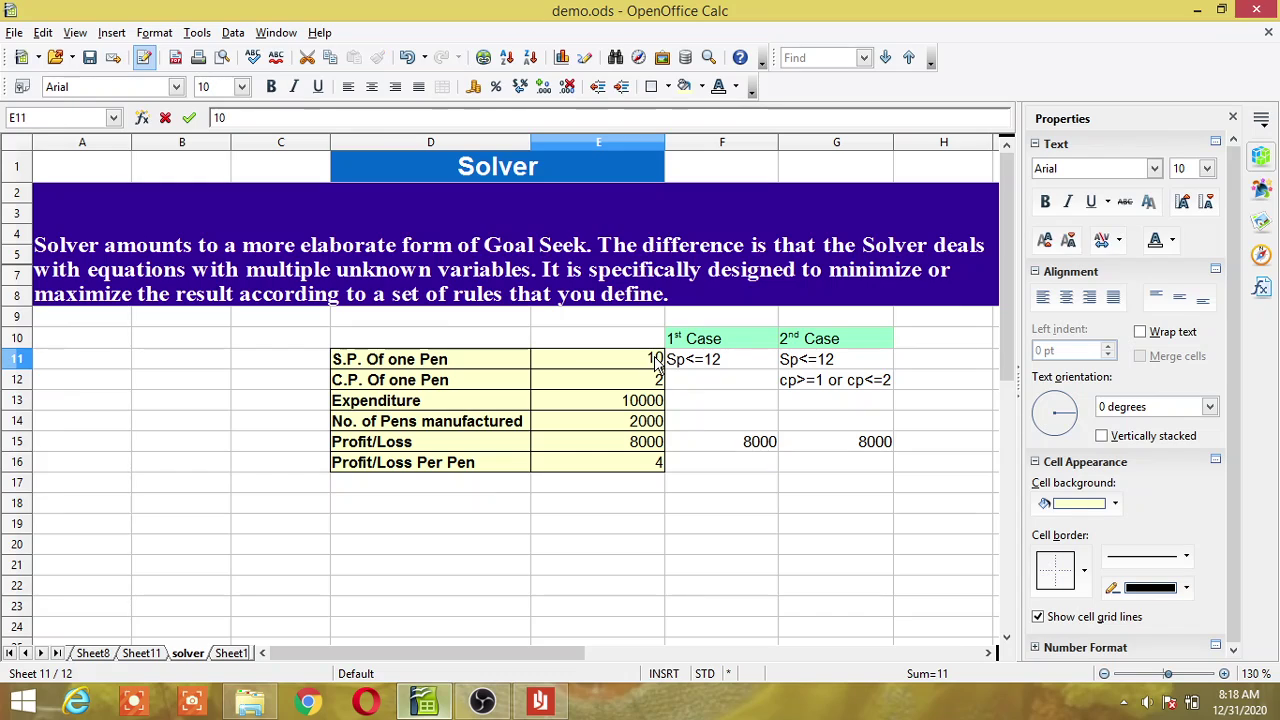
left_click(672, 424)
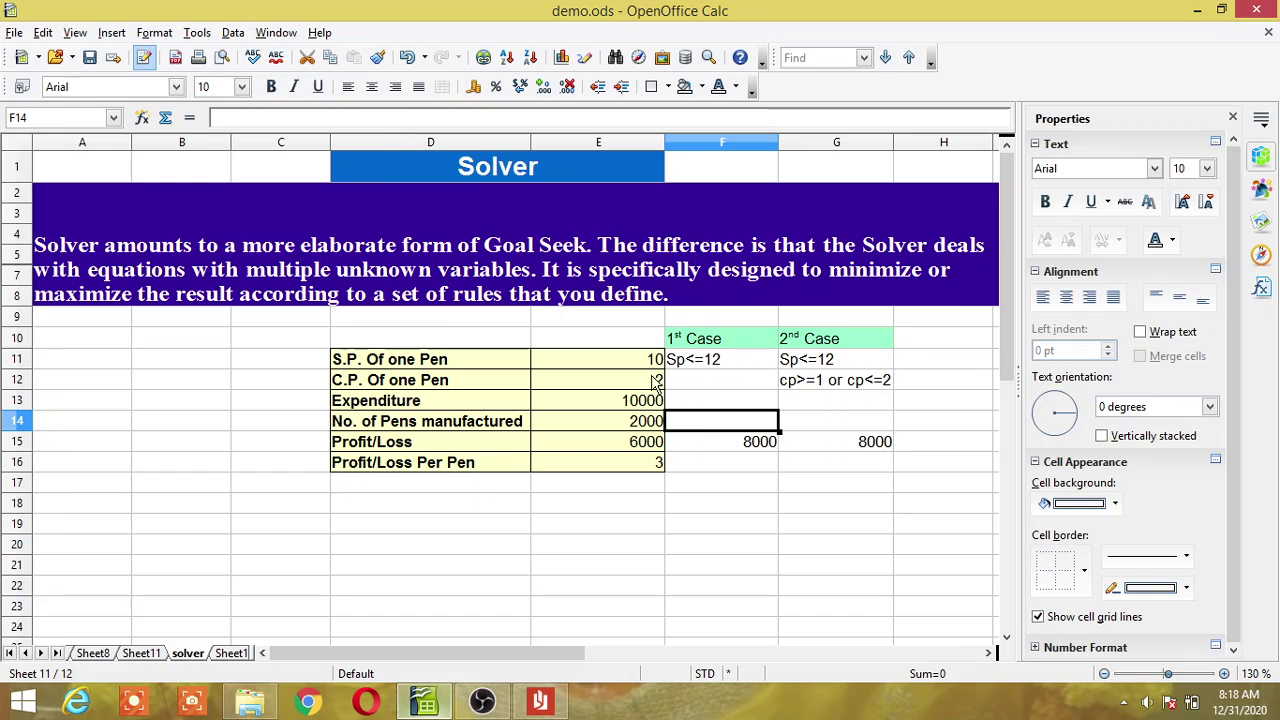
- Open Solver for target cell E15 and set the changing cells to E11:E12
left_click(640, 443)
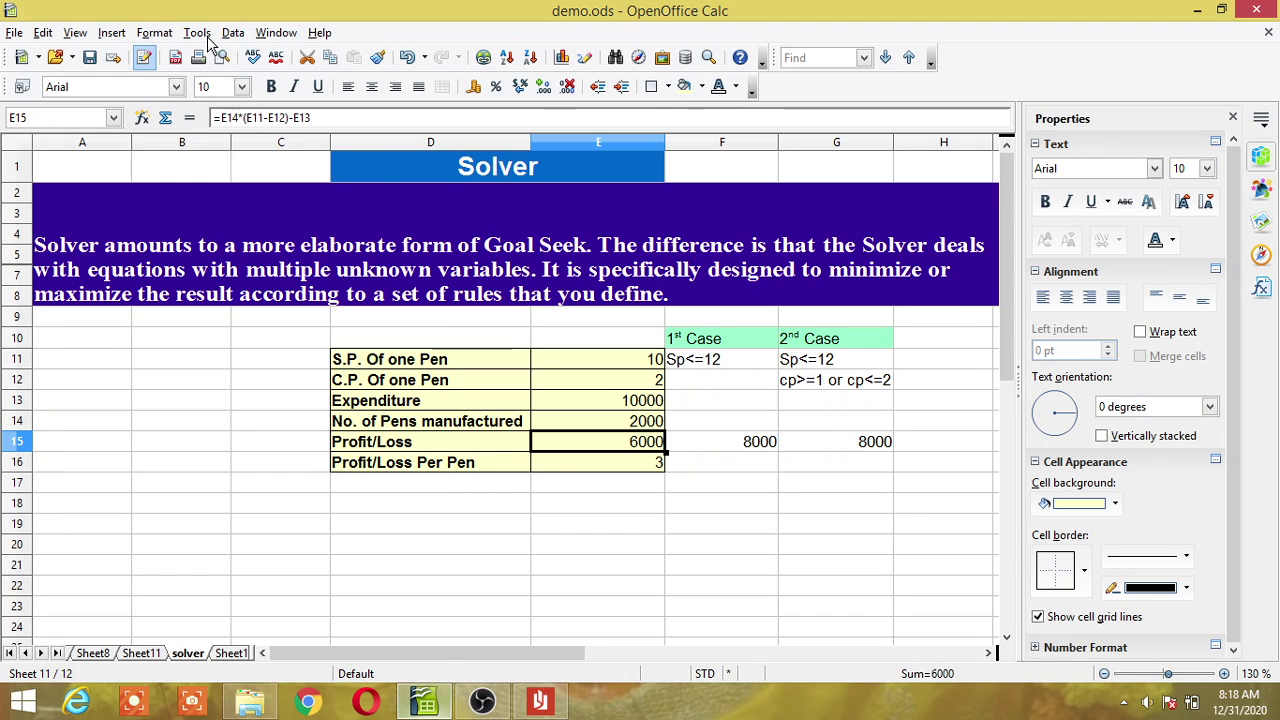
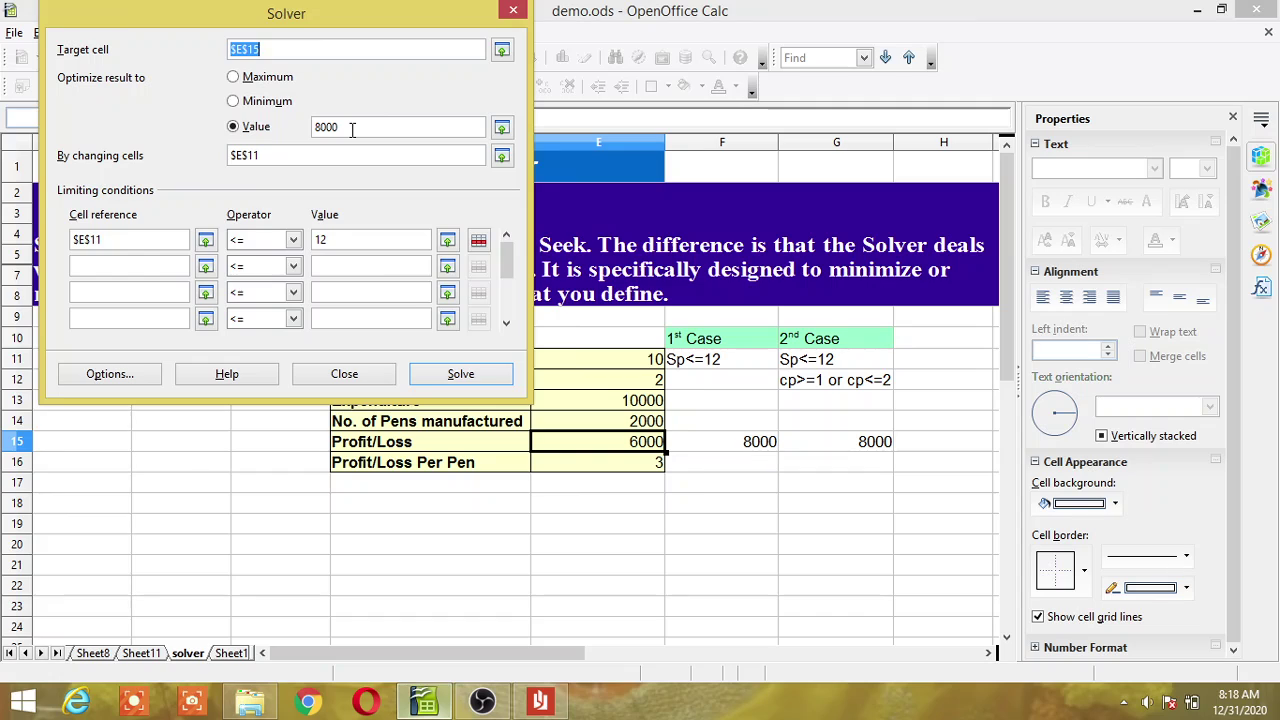
left_click(295, 155)
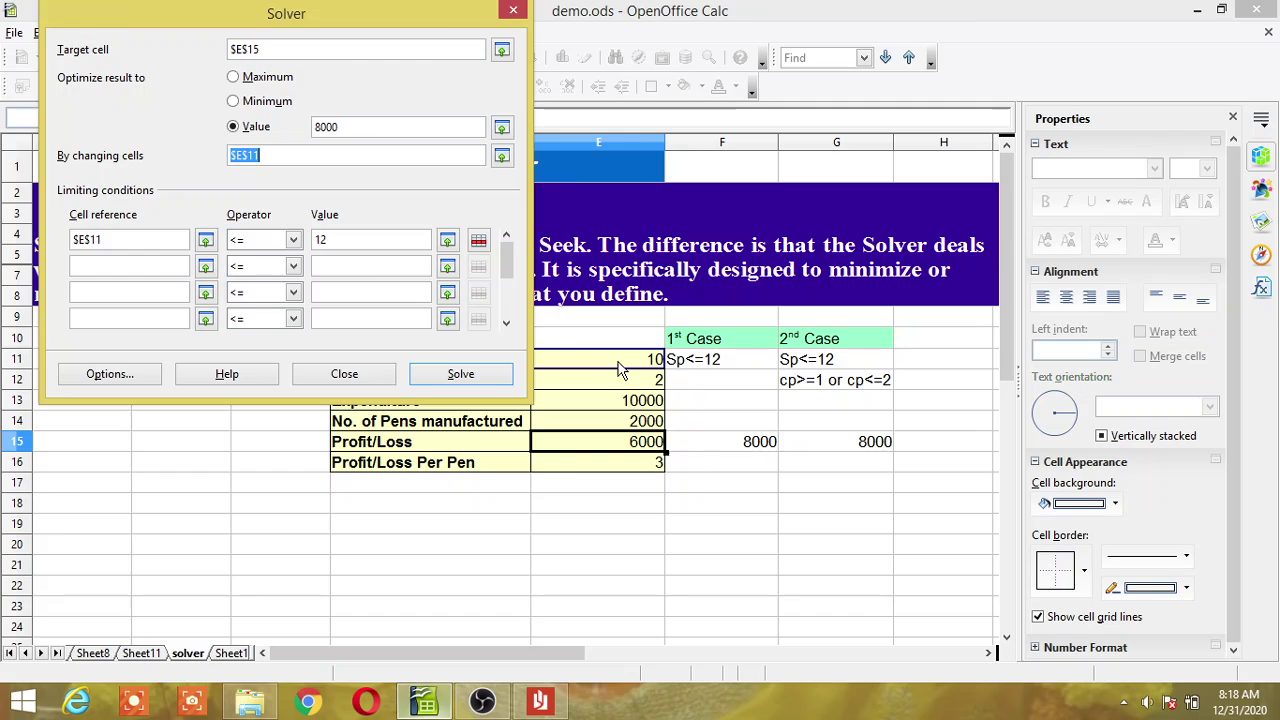
left_click_drag(619, 369, 619, 388)
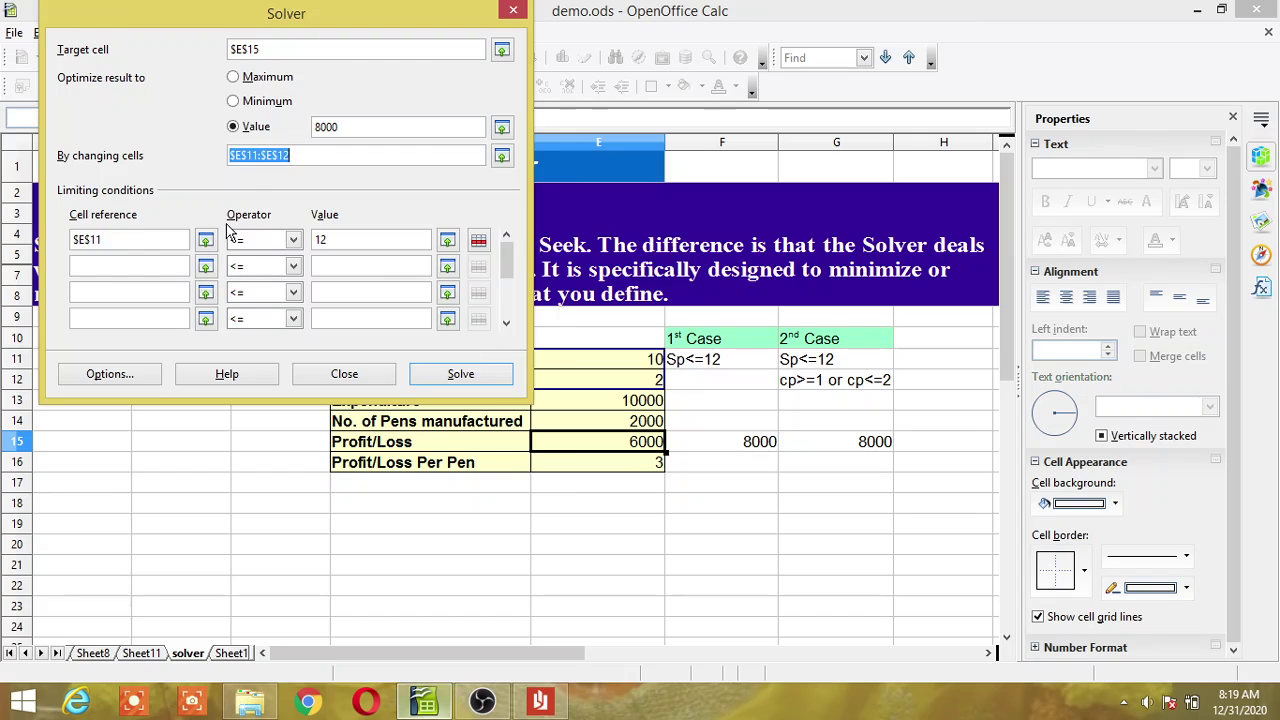
- Point the first limiting condition's value at cell E11 and set it back to 12
left_click(124, 239)
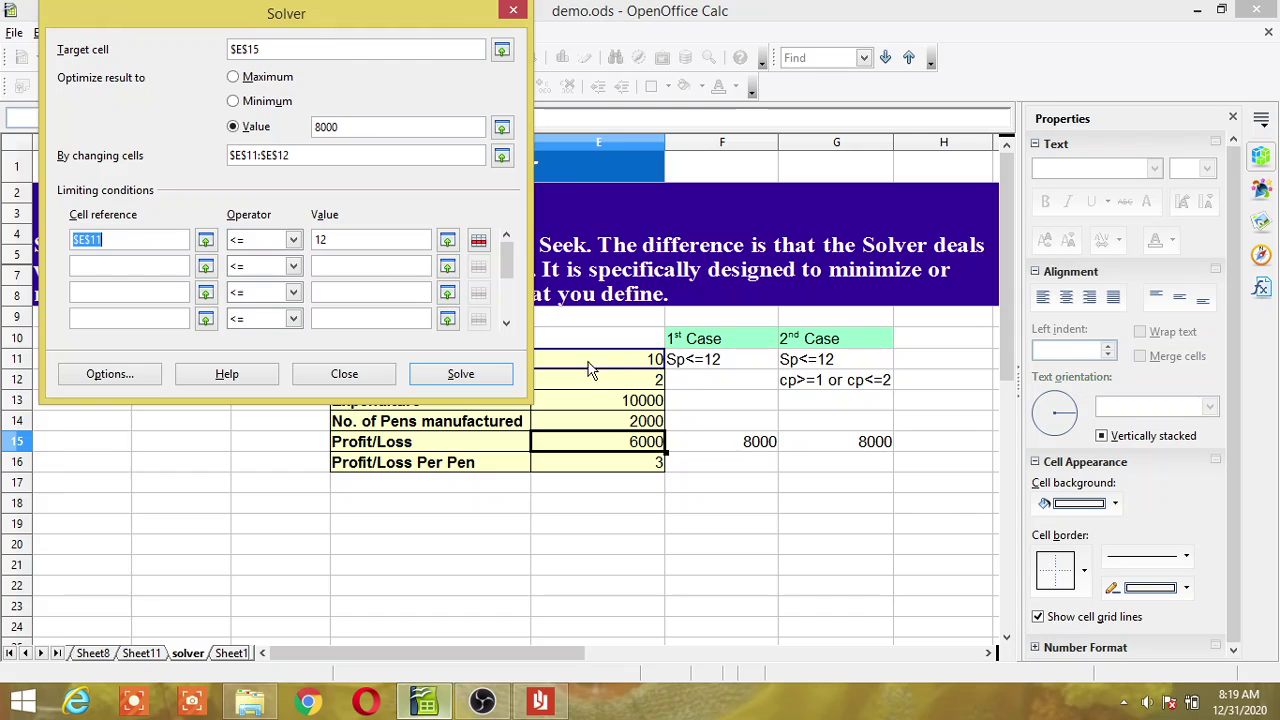
left_click(447, 241)
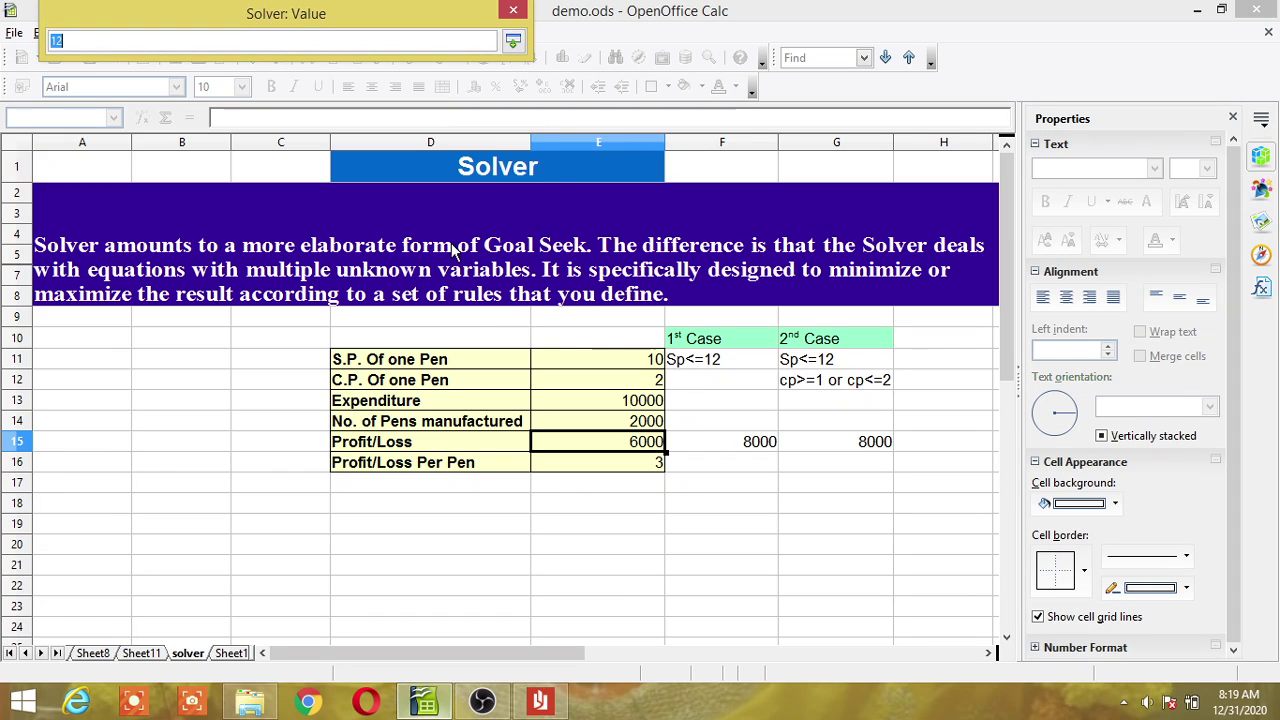
left_click(630, 366)
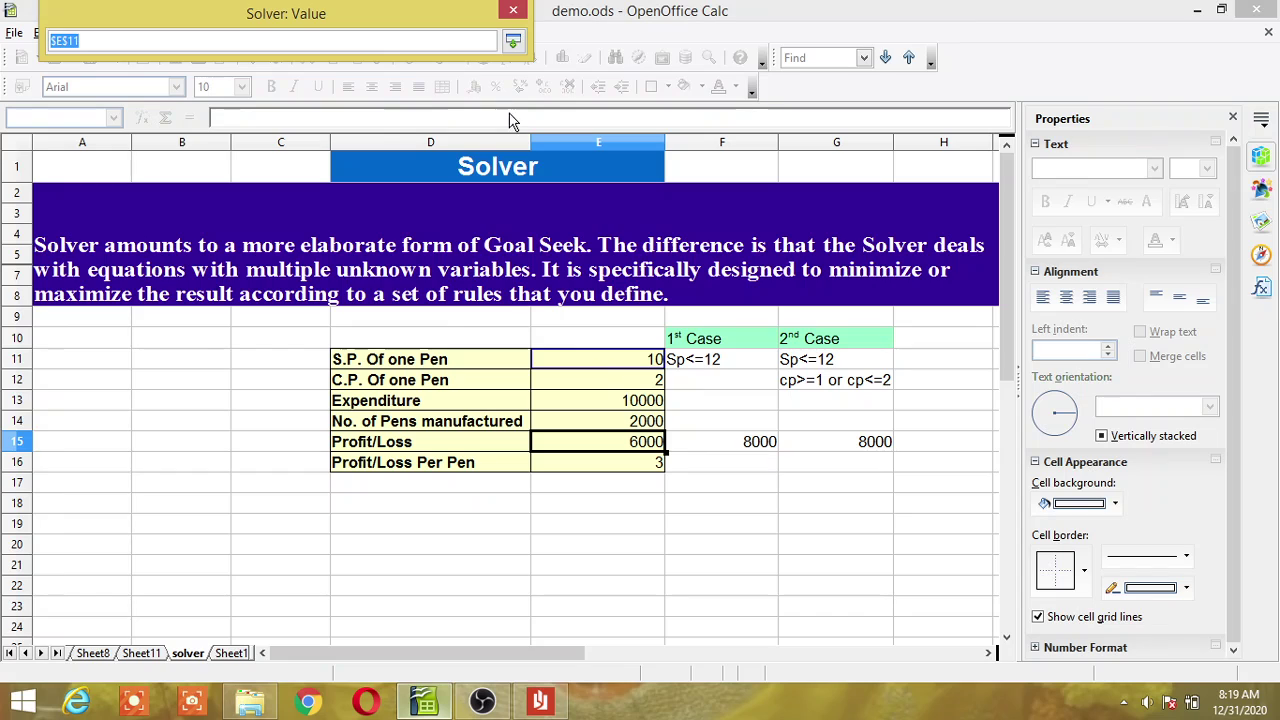
left_click(513, 41)
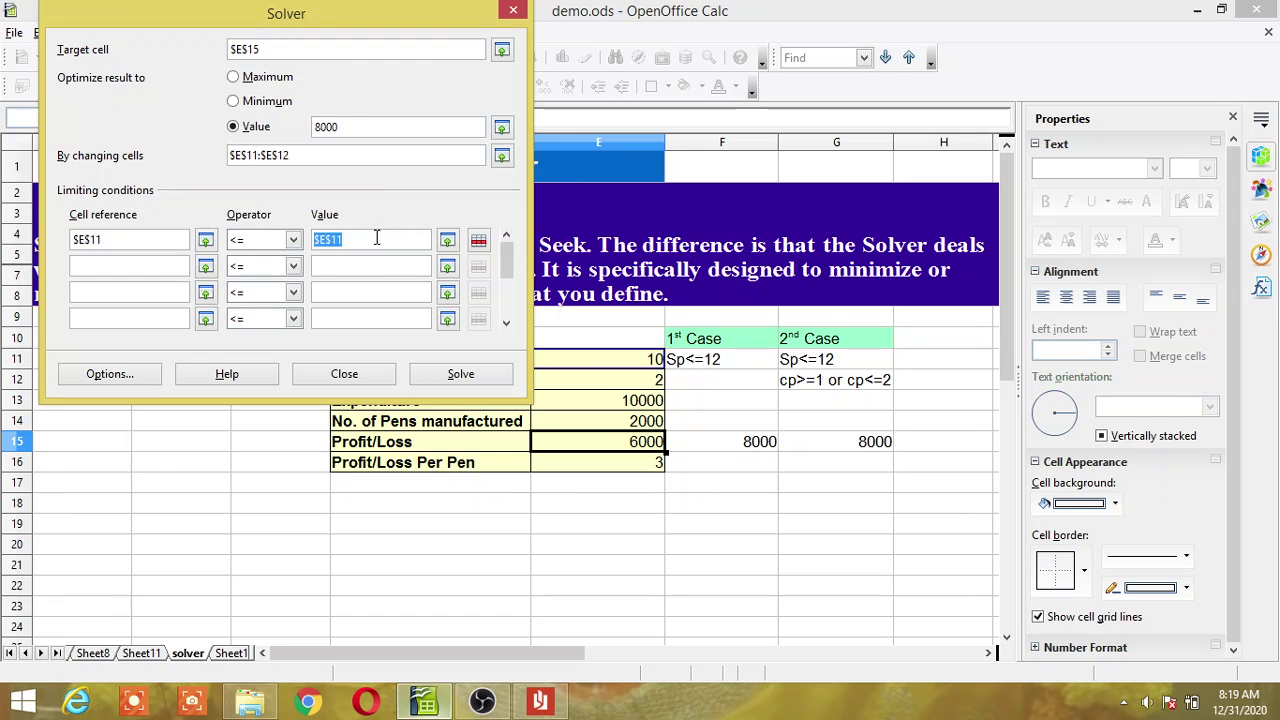
key("BackSpace")
type("12")
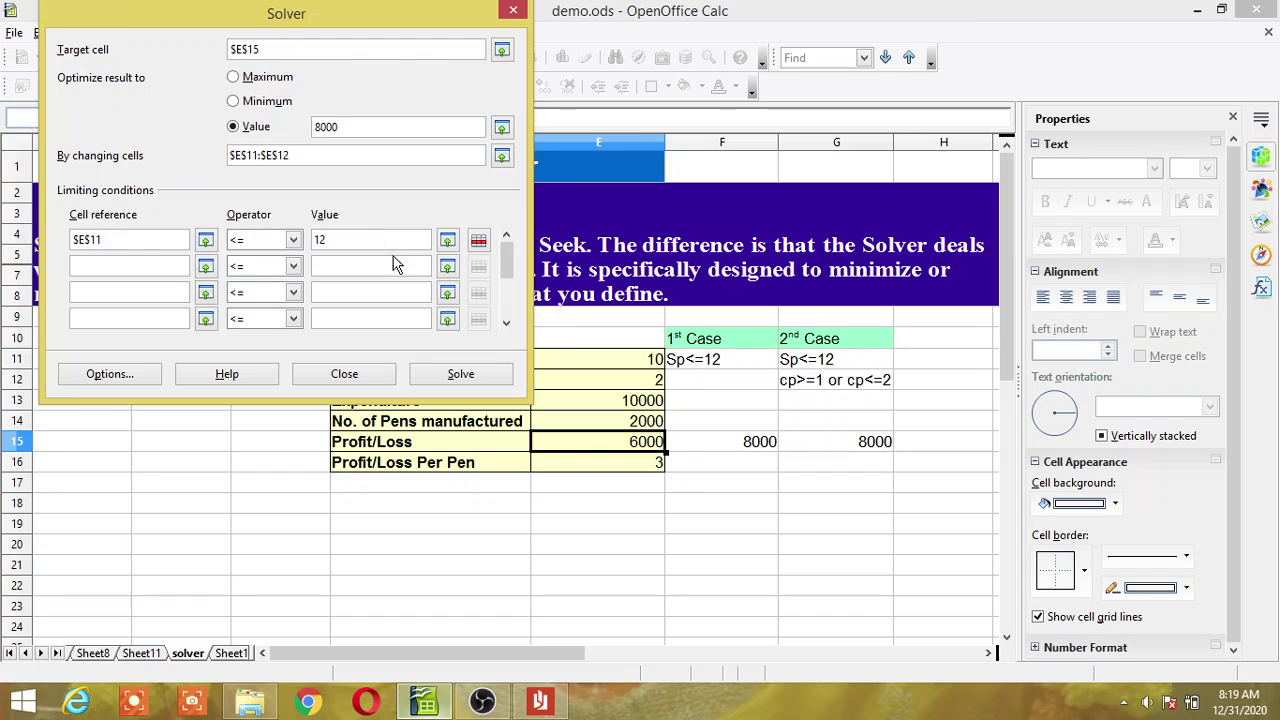
- Add a second limiting condition requiring the cost price in E12 to be <= 2
left_click(158, 267)
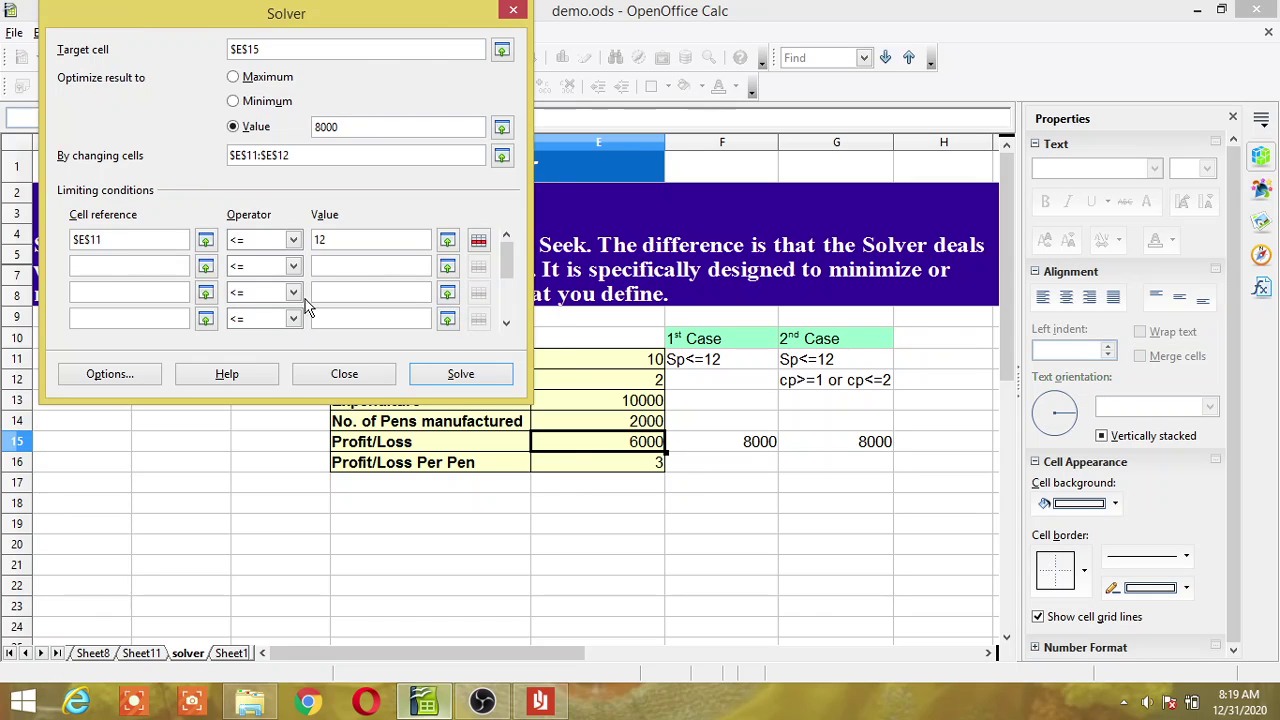
left_click(205, 267)
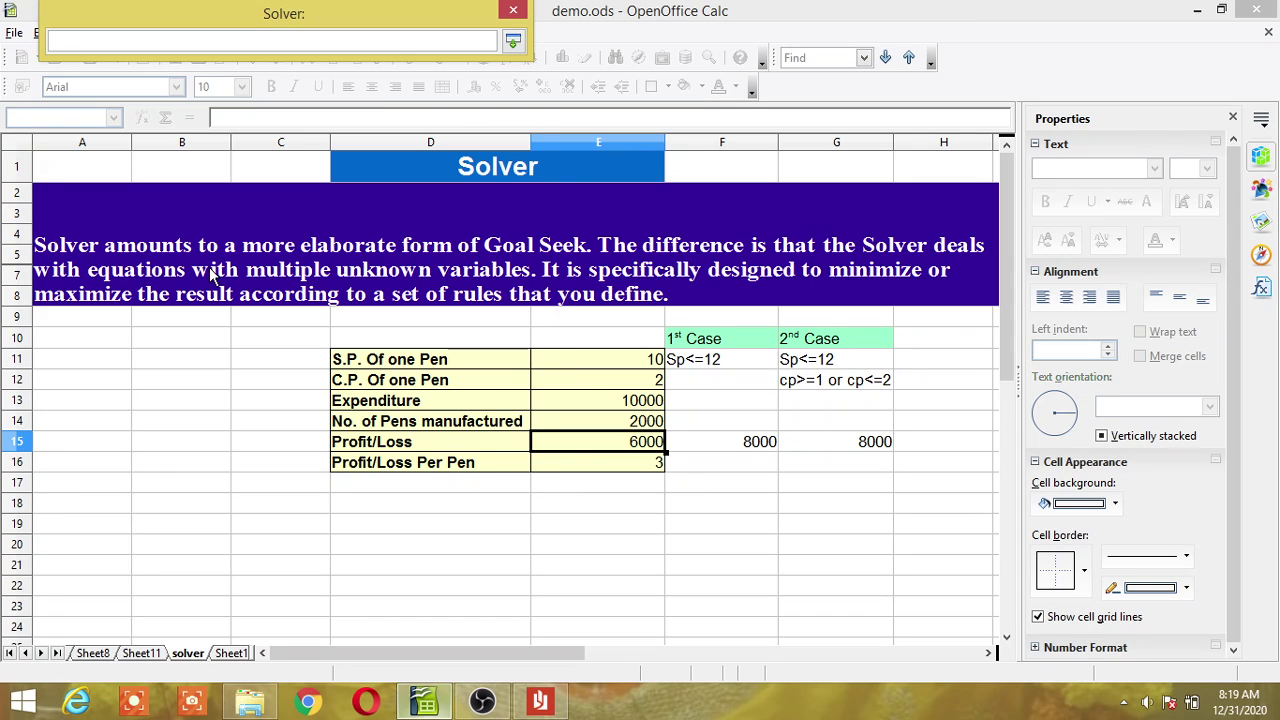
left_click(588, 390)
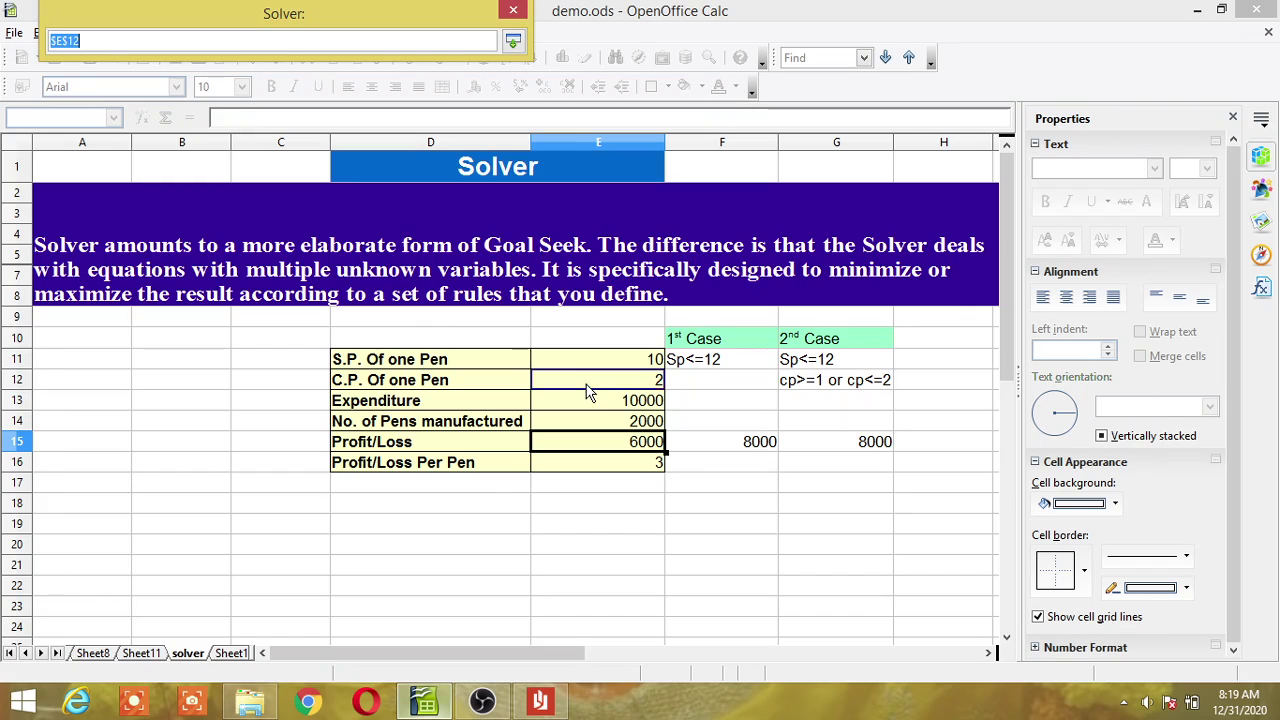
left_click(512, 44)
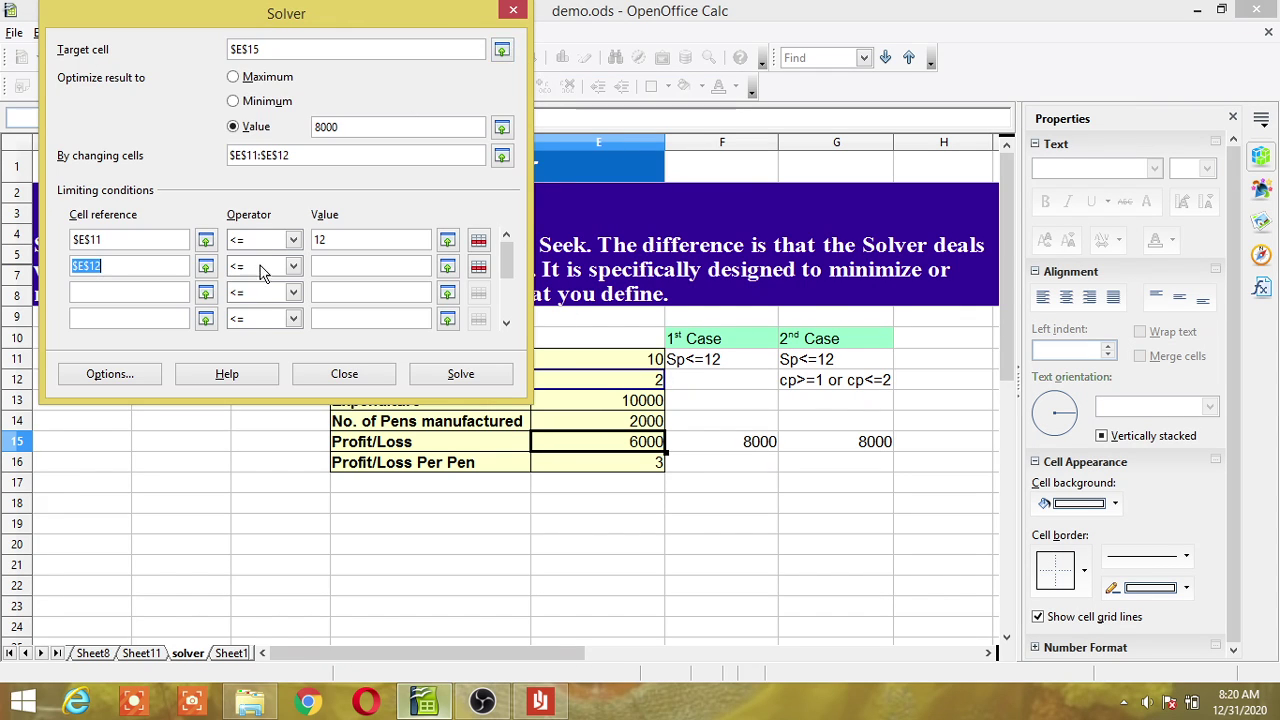
left_click(338, 265)
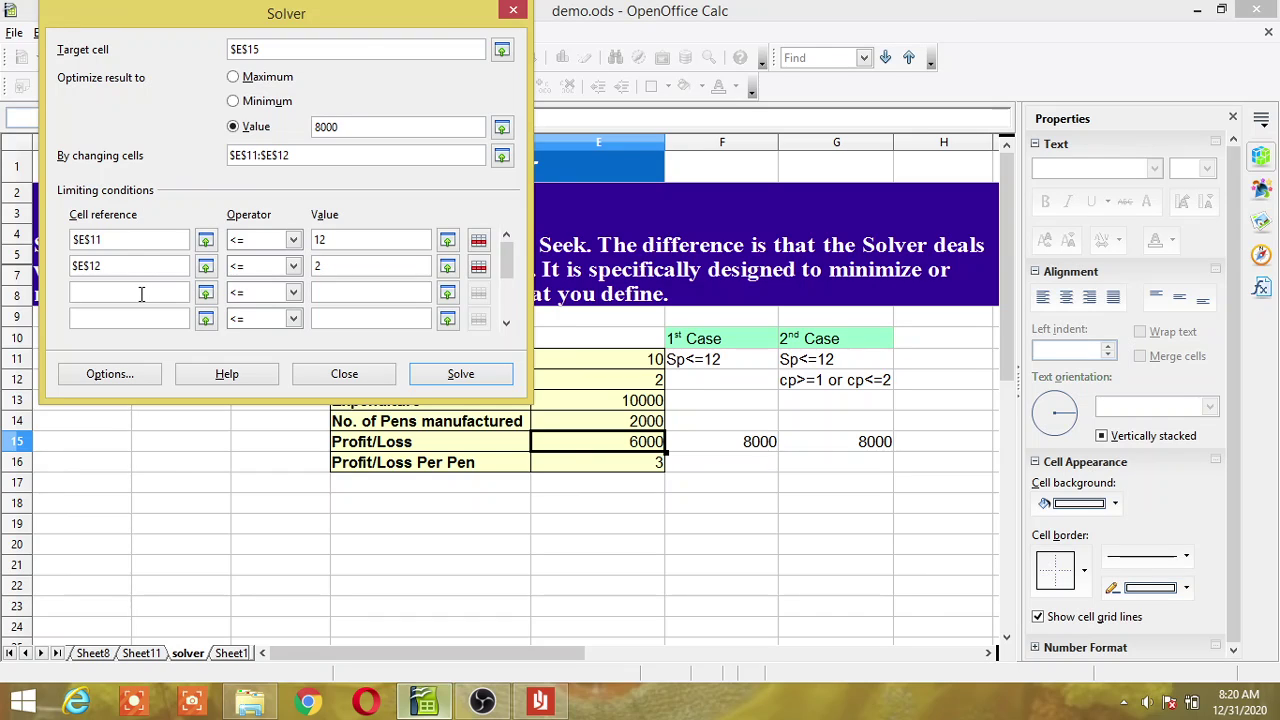
- Add a third limiting condition requiring the cost price in E12 to be >= 1
left_click(205, 292)
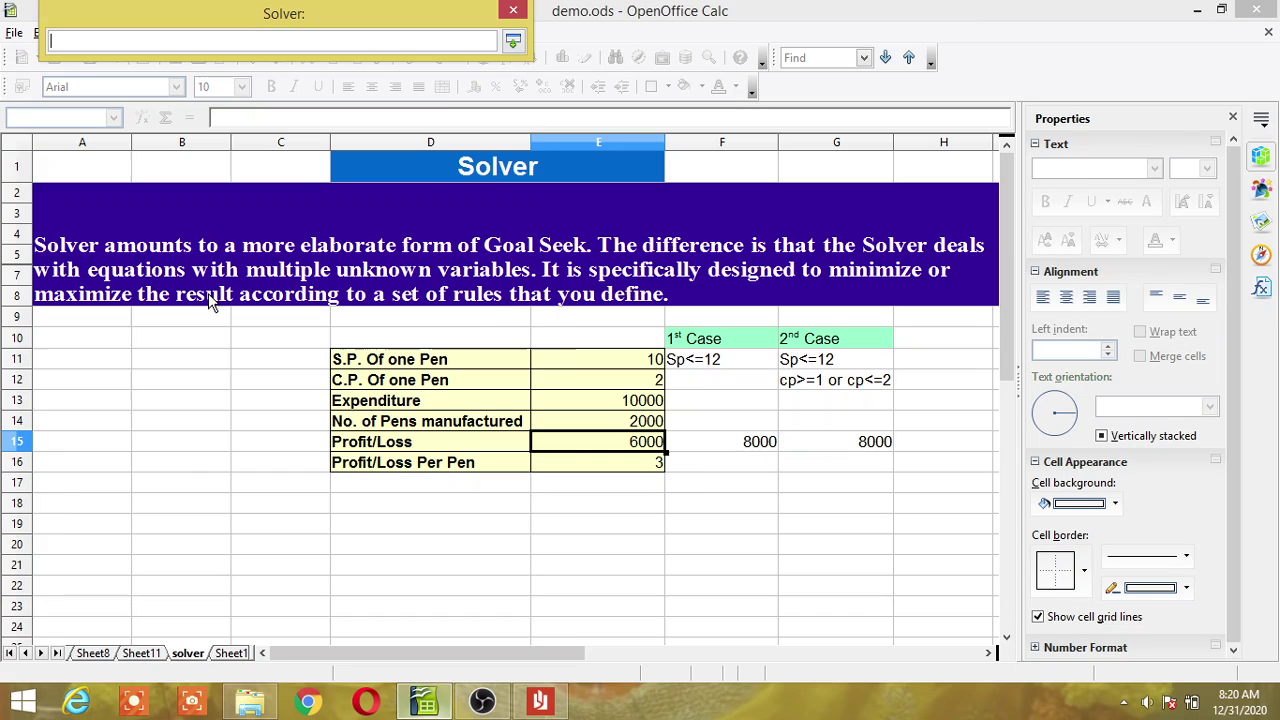
left_click(652, 388)
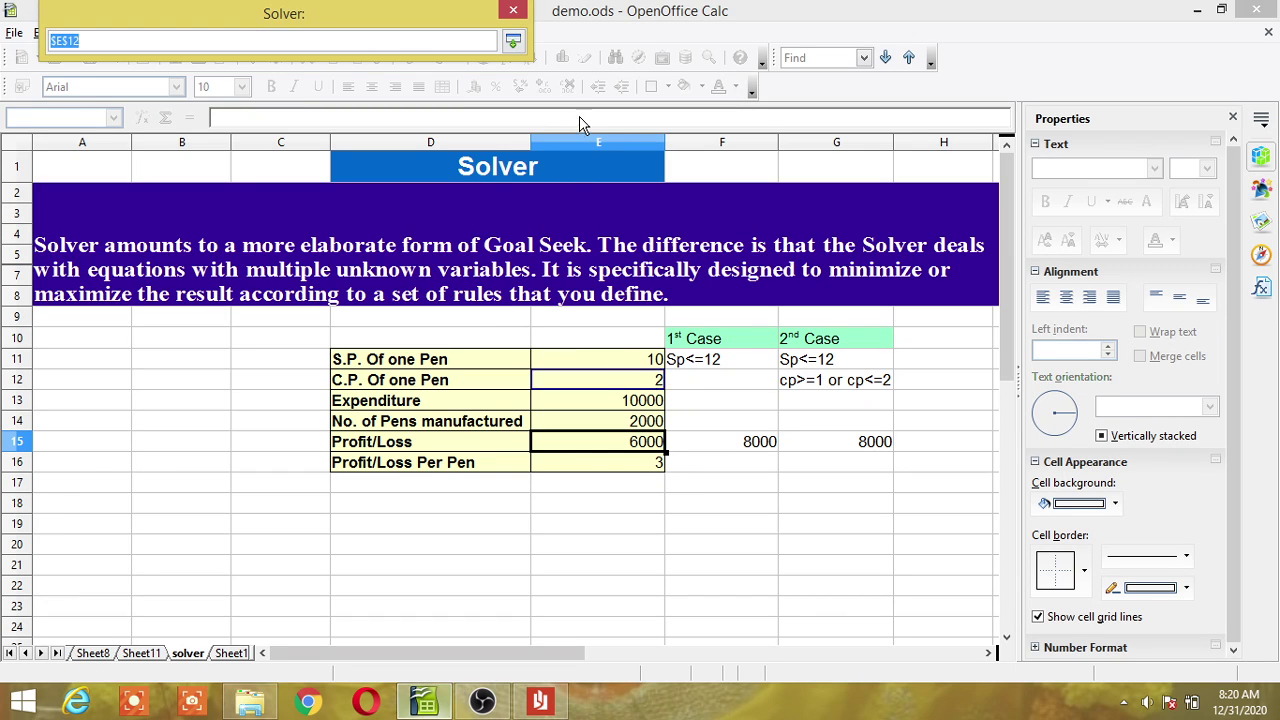
left_click(513, 44)
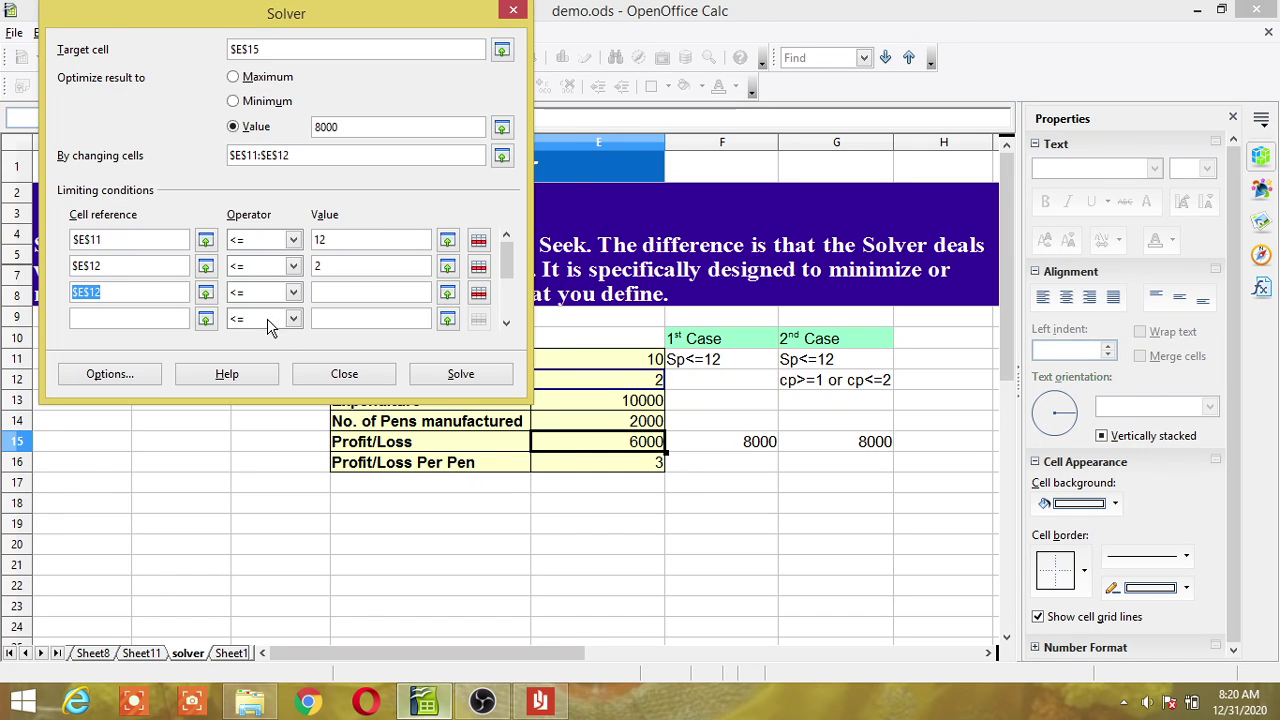
left_click(293, 293)
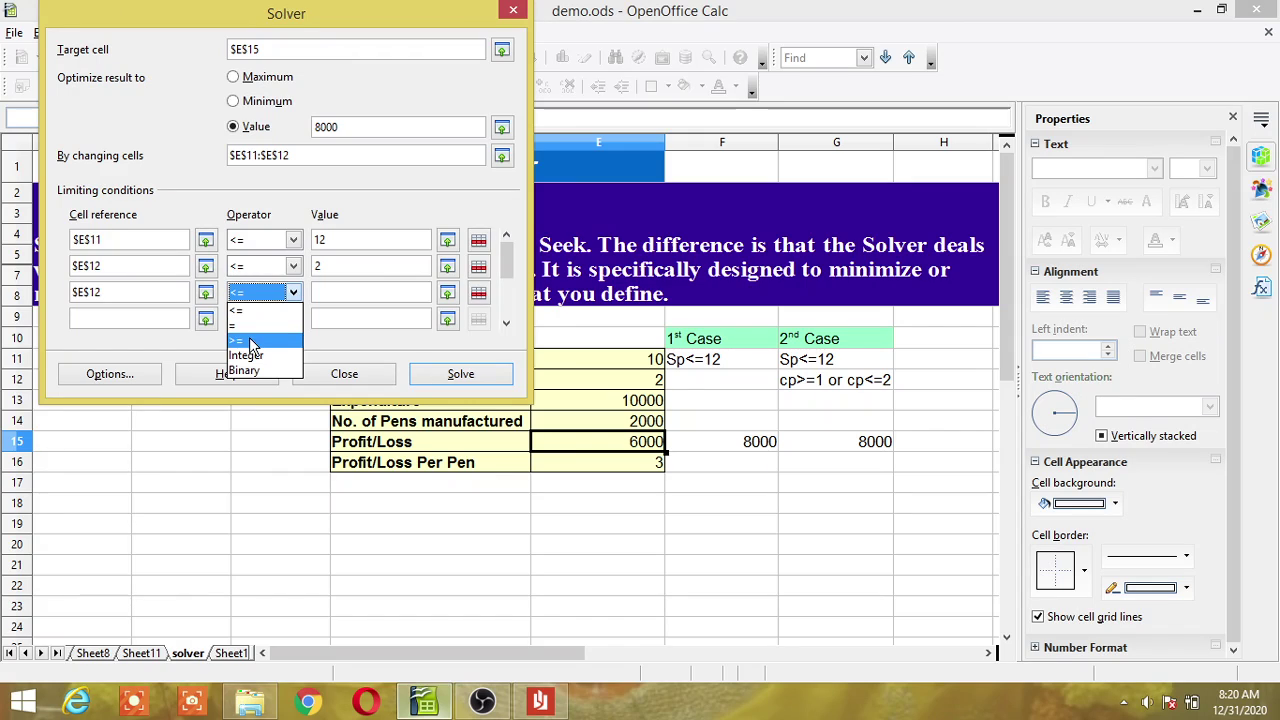
left_click(250, 341)
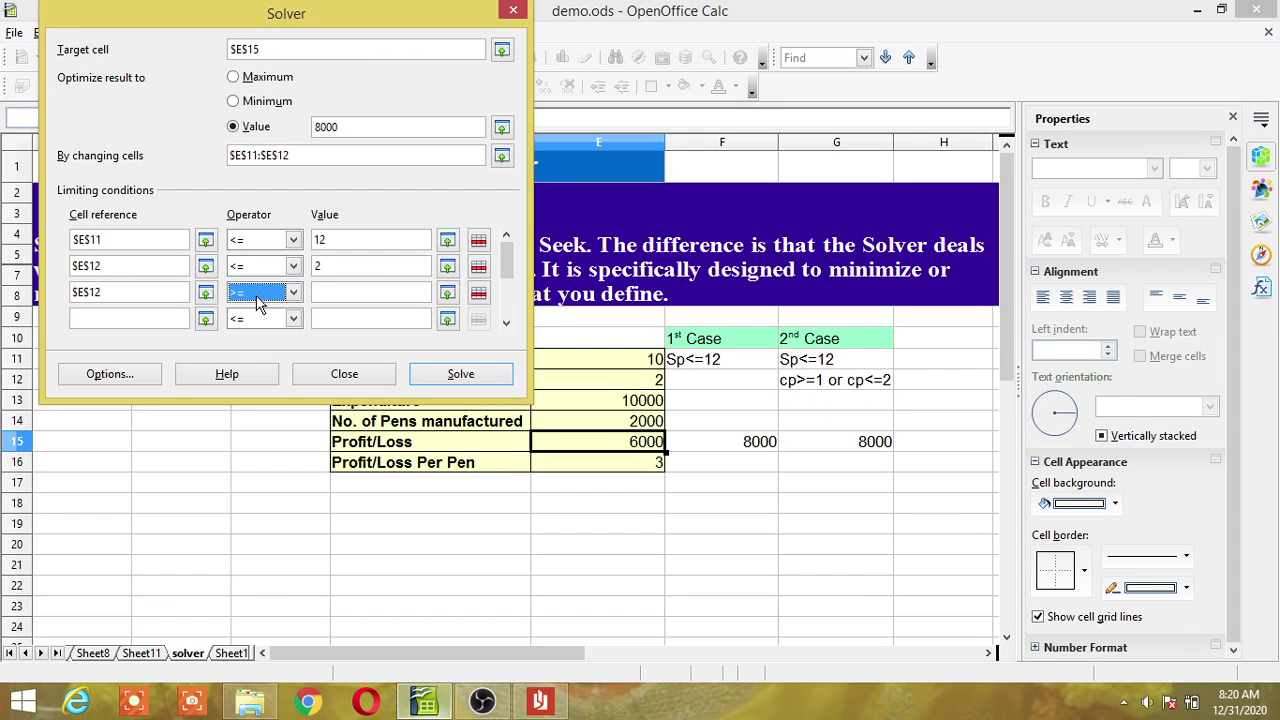
left_click(322, 291)
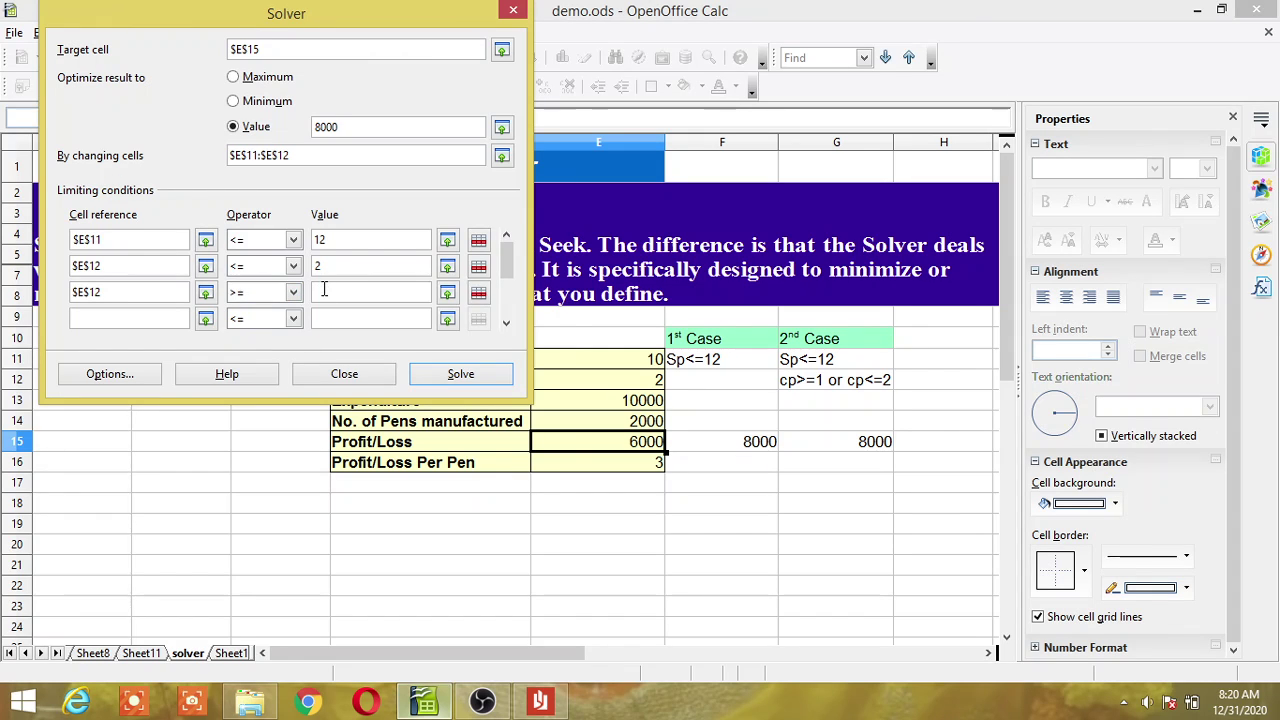
type("1")
- Solve the second case, keep the result and check the cost price in cell E12
left_click(462, 374)
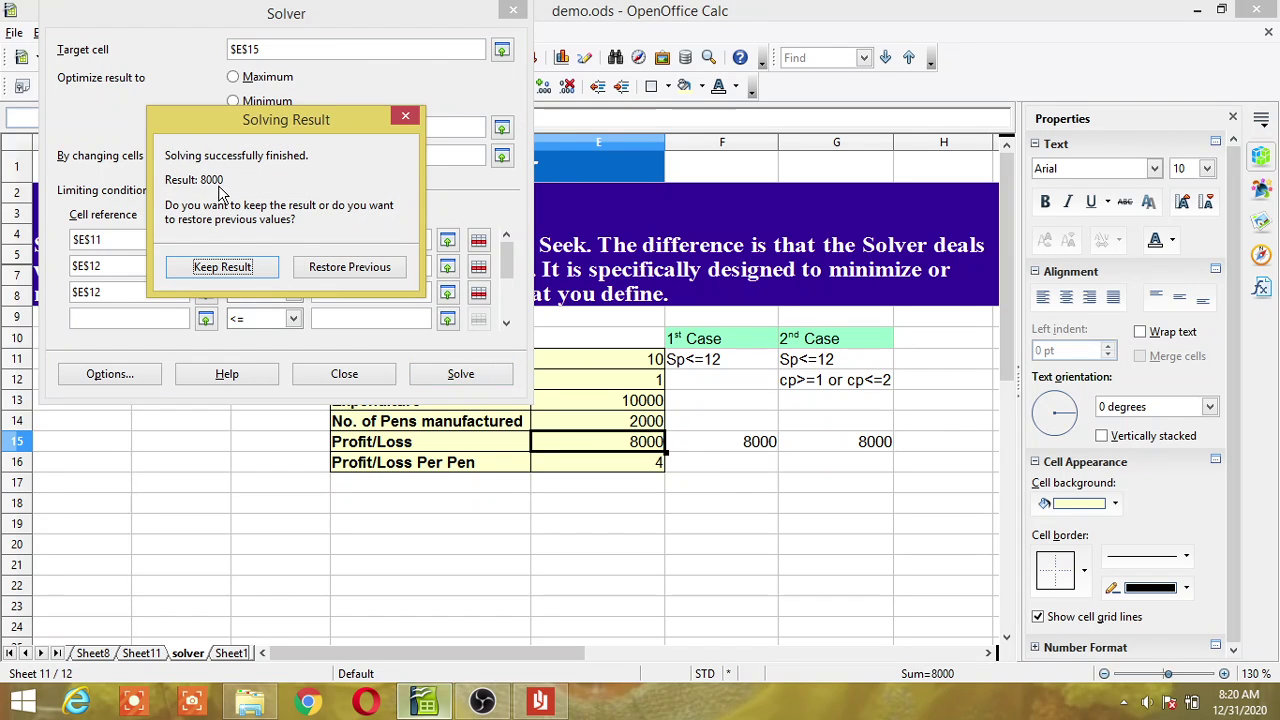
left_click(249, 267)
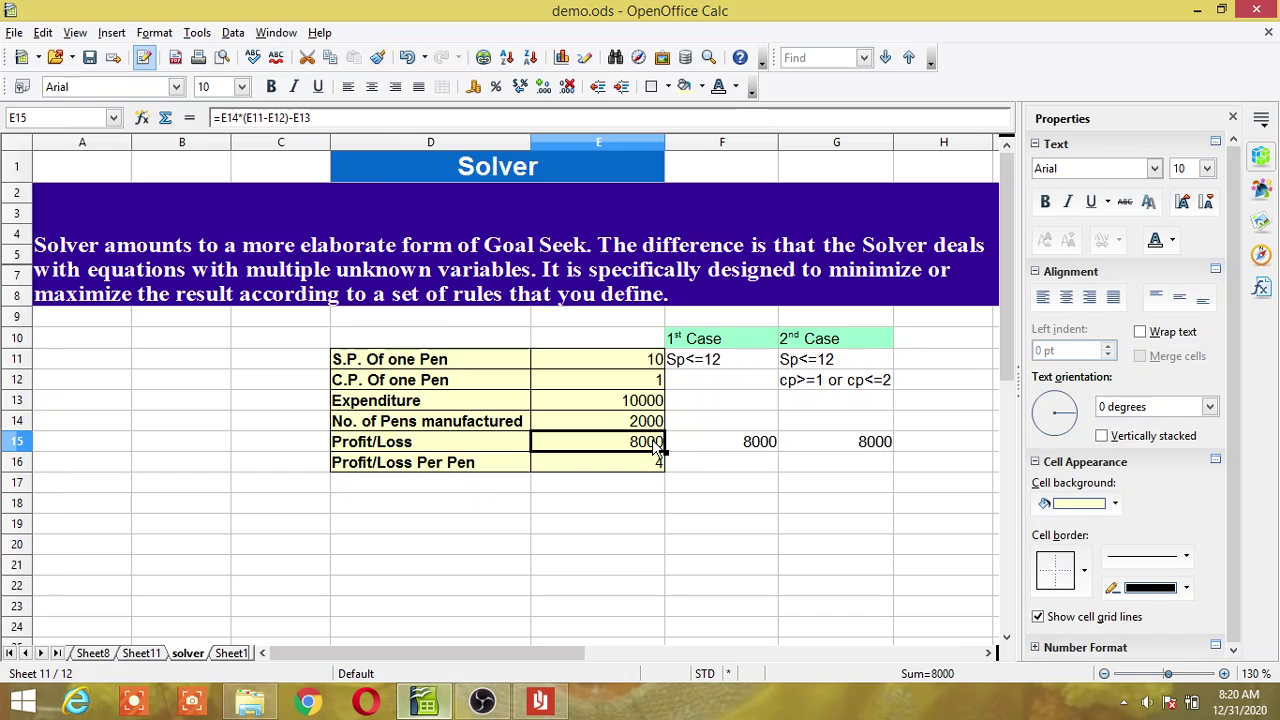
left_click(655, 382)
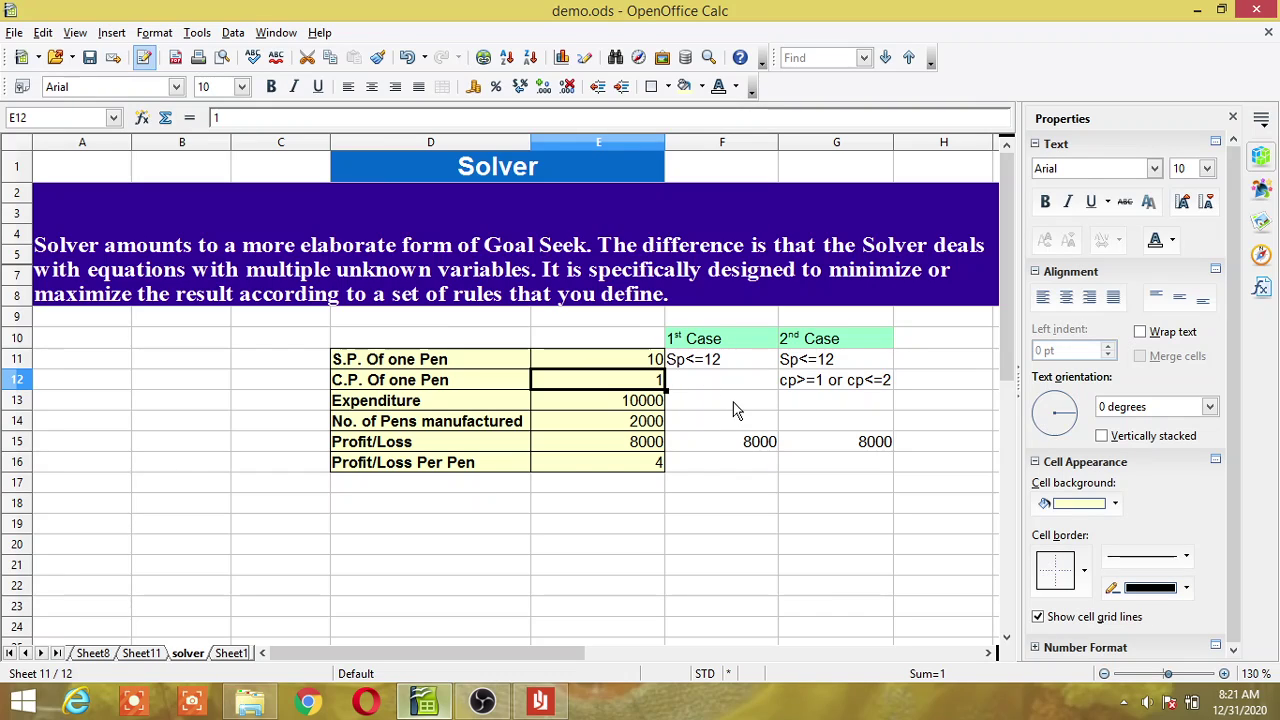
- Switch to Sheet11 with the mutual fund problem and select the total Interest Earned cell B4
left_click(141, 653)
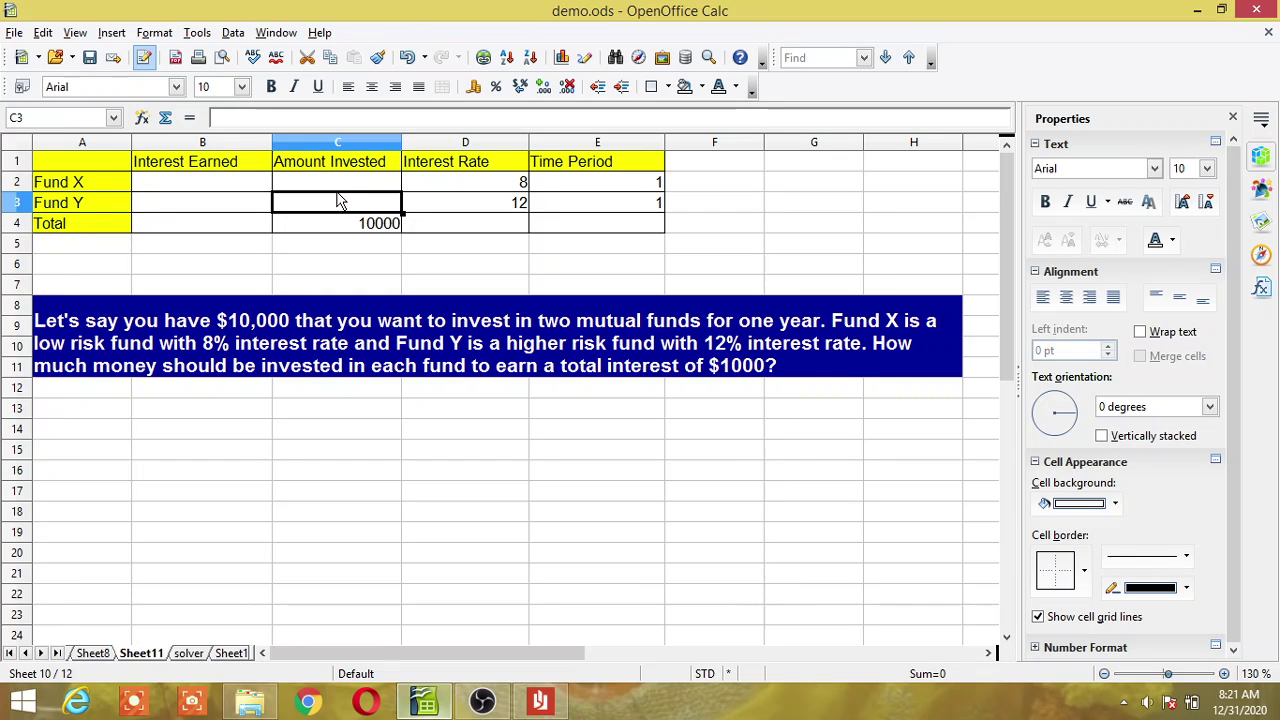
left_click(218, 233)
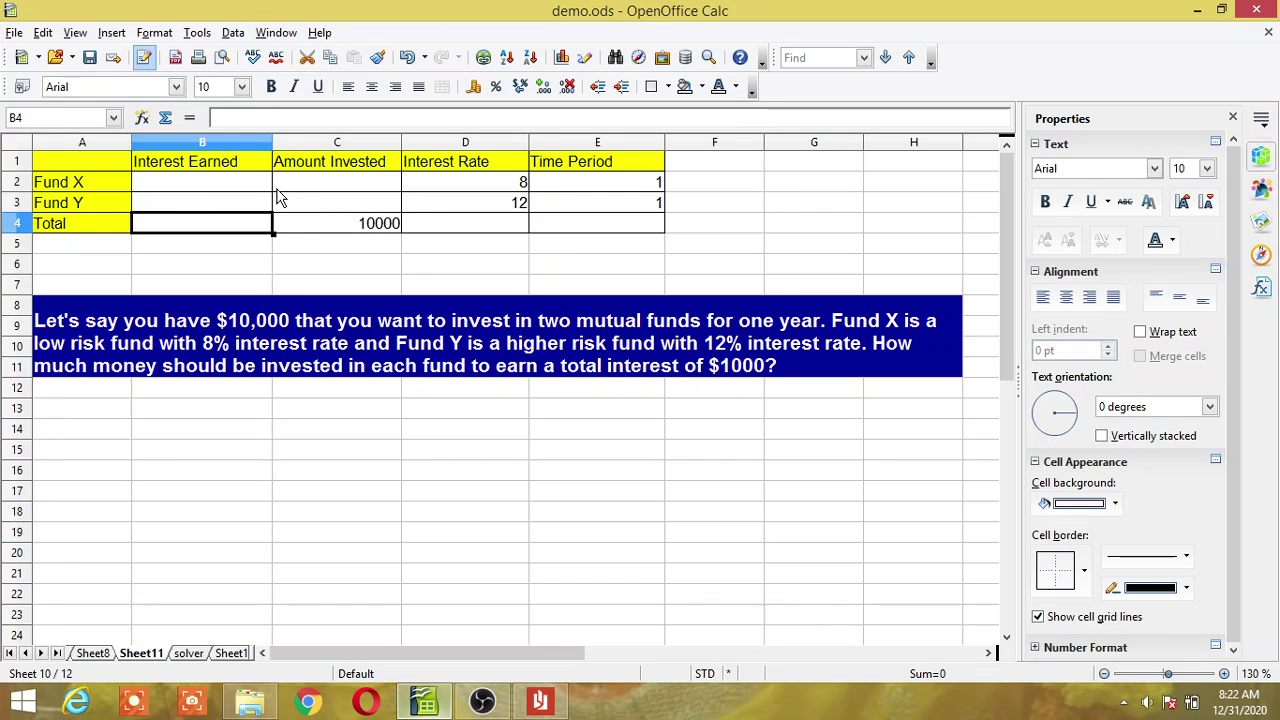
key("F8")
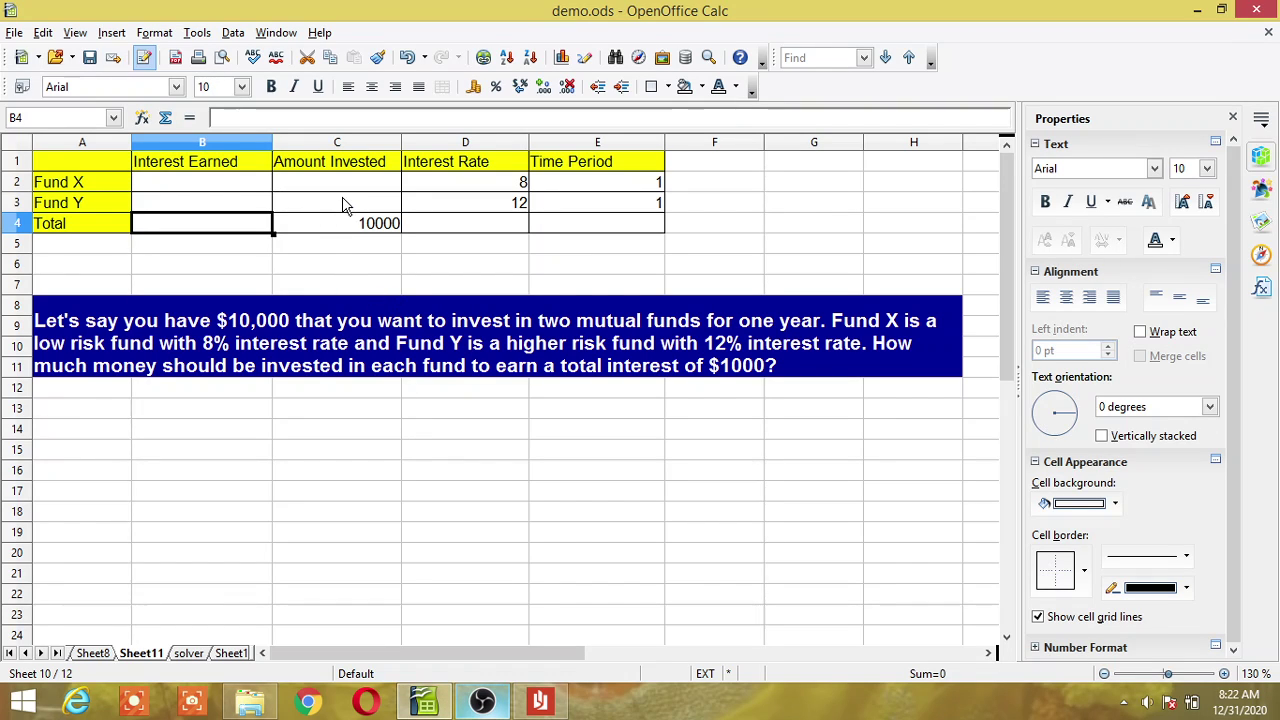
key("F8")
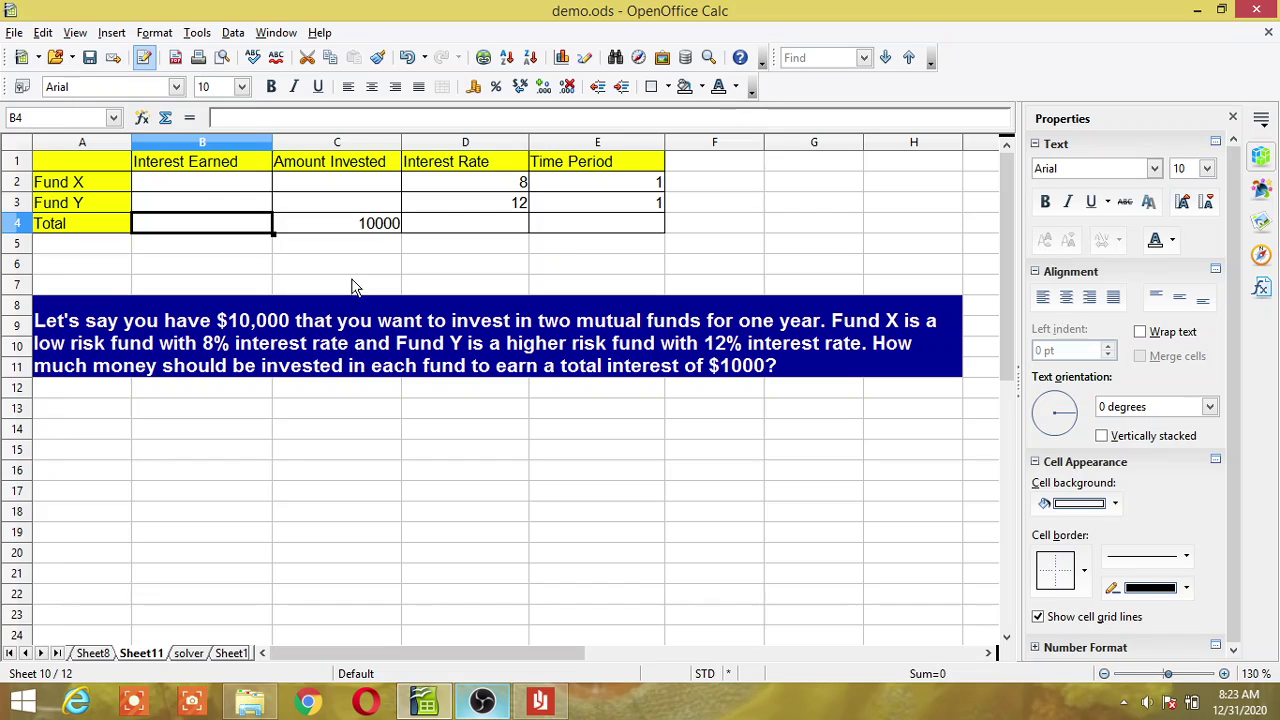
- Enter the formula =C4-C2 in cell C3 for the amount invested in Fund Y and check it
left_click(352, 210)
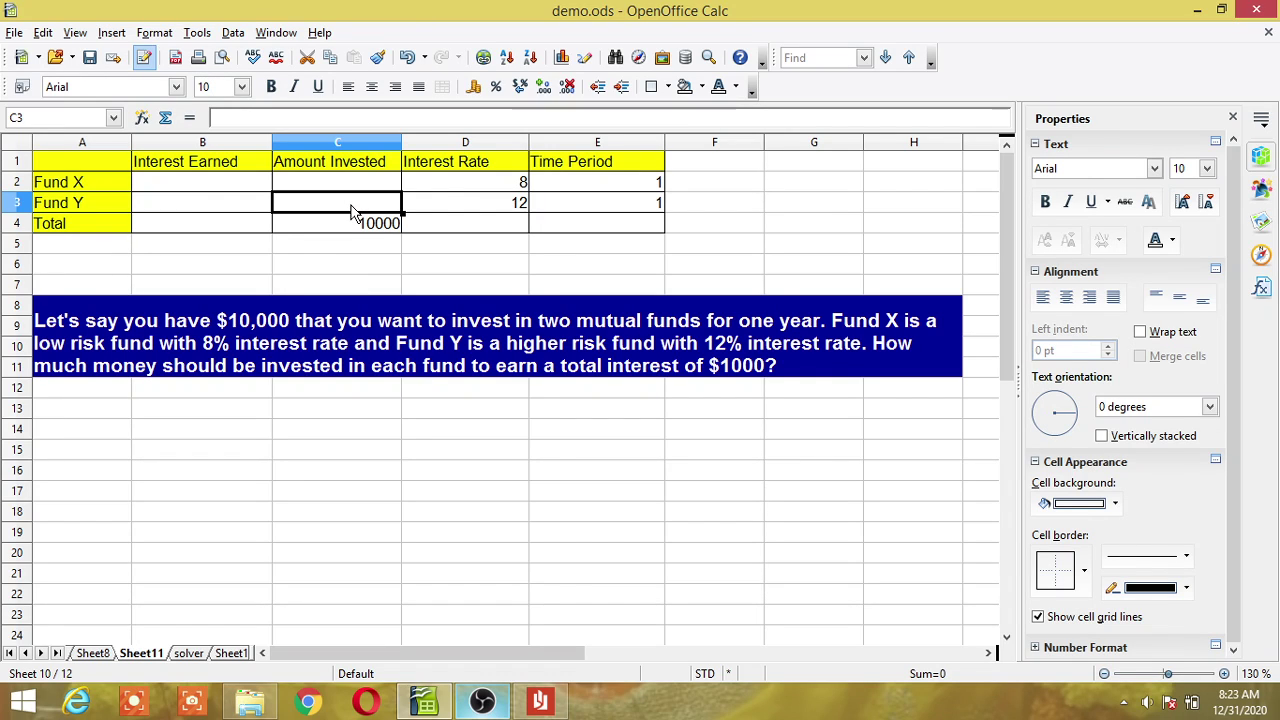
type("=")
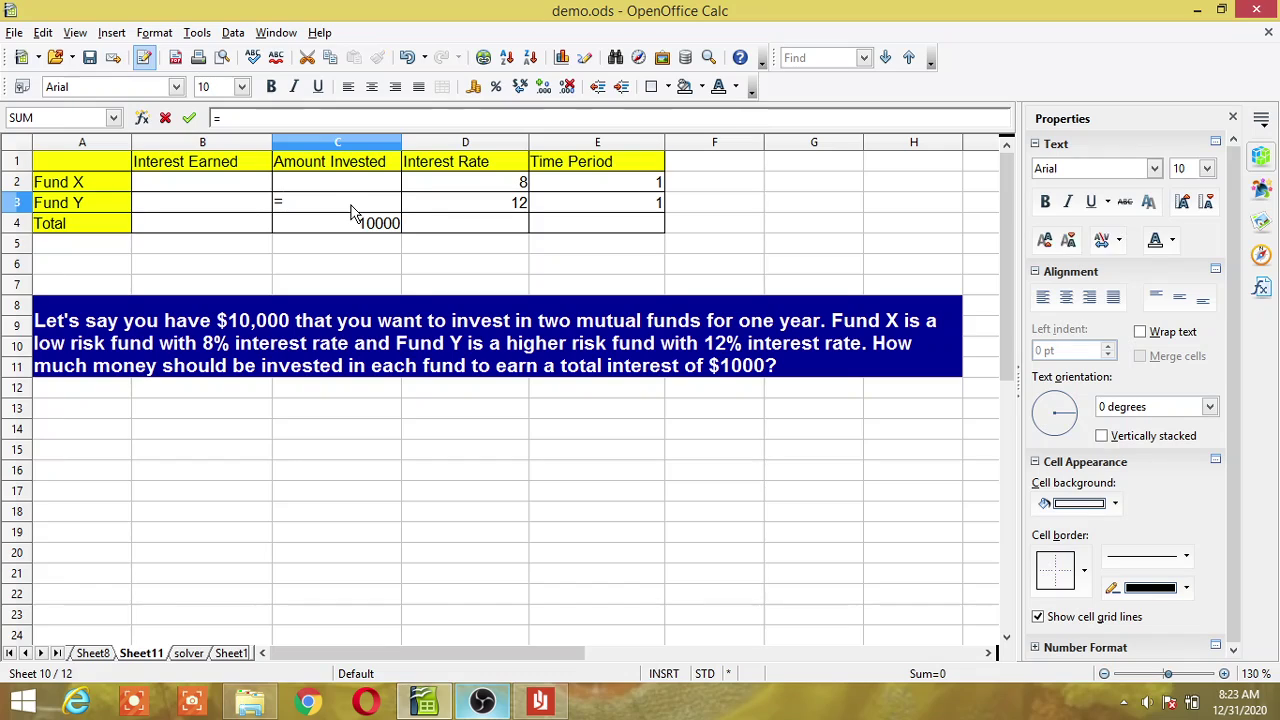
left_click(364, 226)
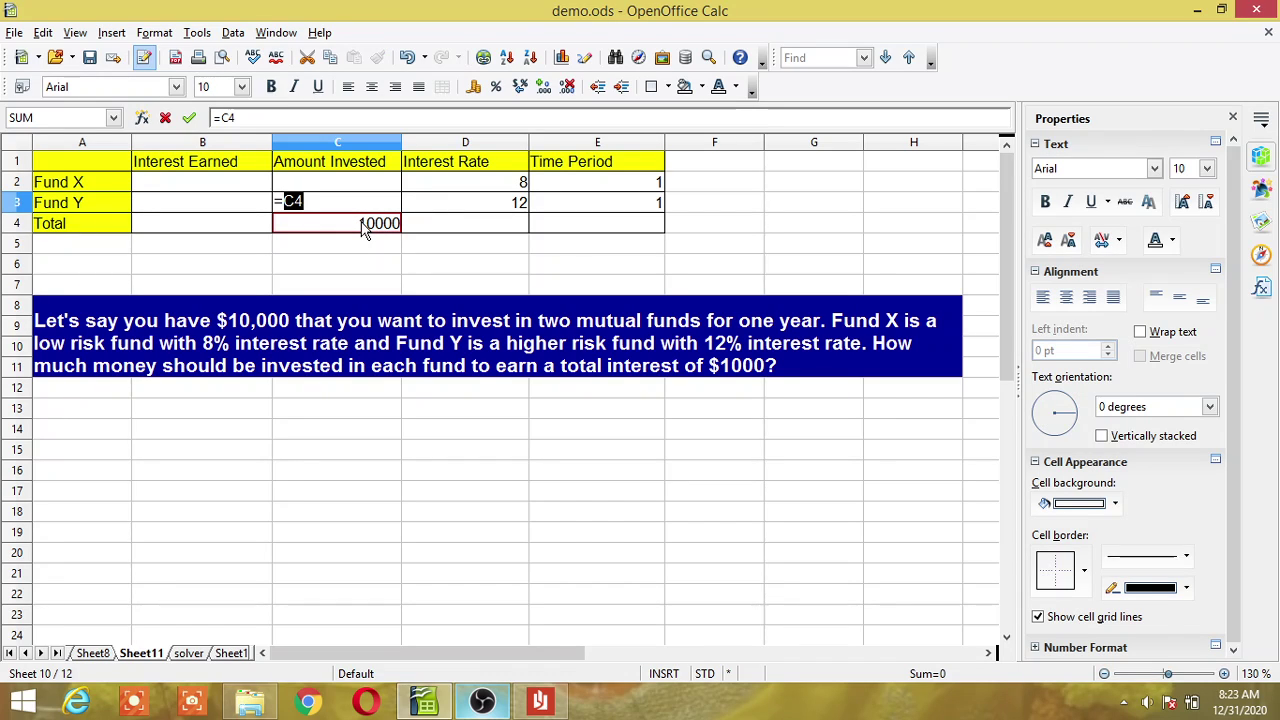
type("-")
left_click(352, 187)
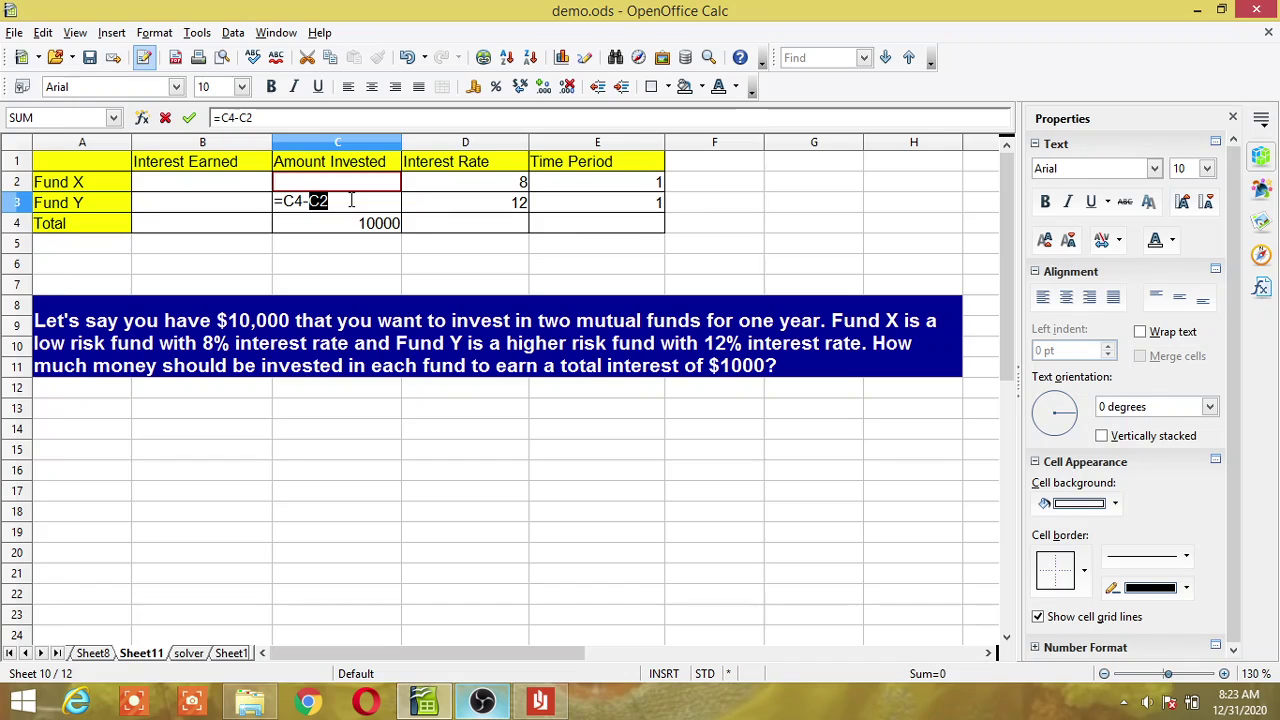
key("Return")
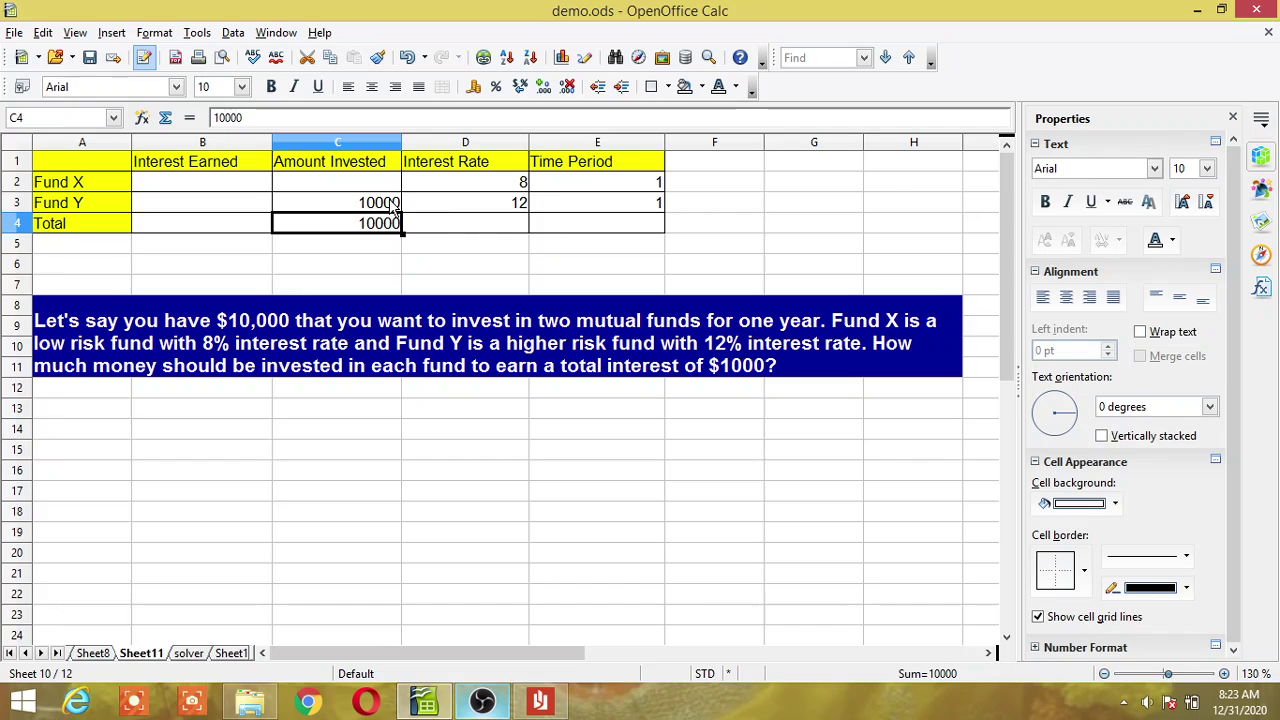
left_click(394, 205)
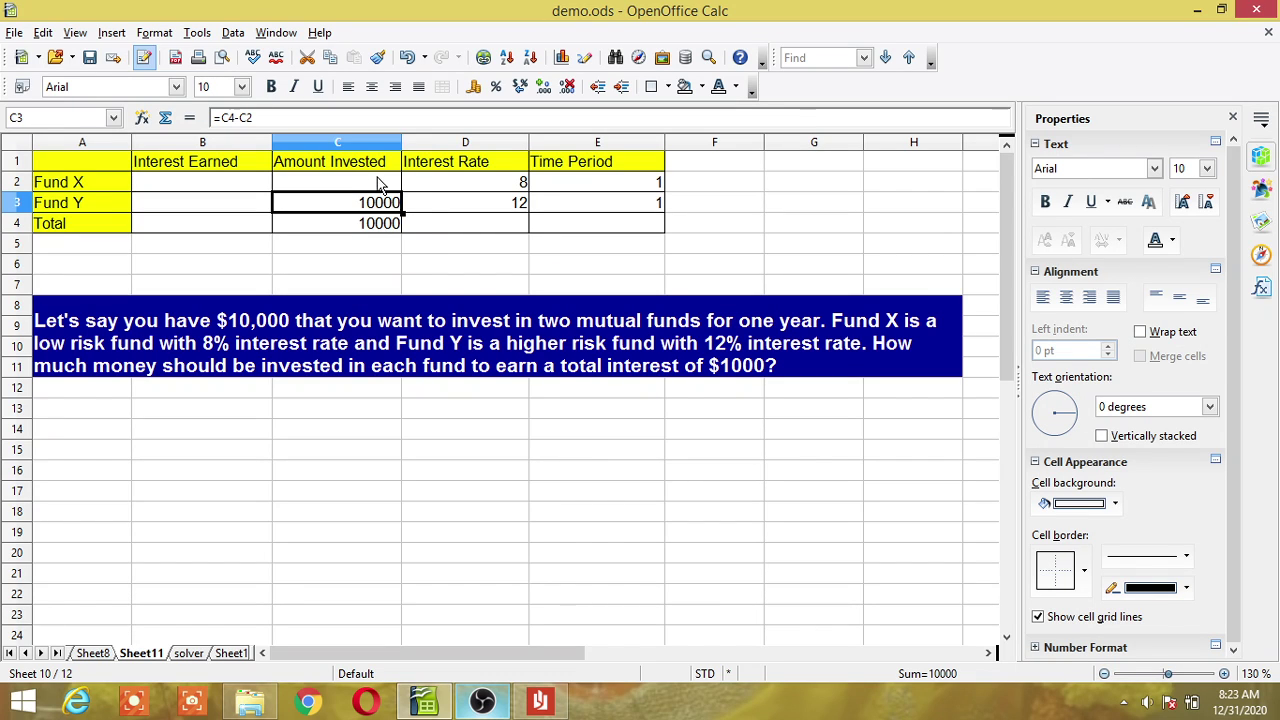
- Enter the formula =(C2*D2*E2)/100 in cell B2 for the interest earned by Fund X
left_click(380, 185)
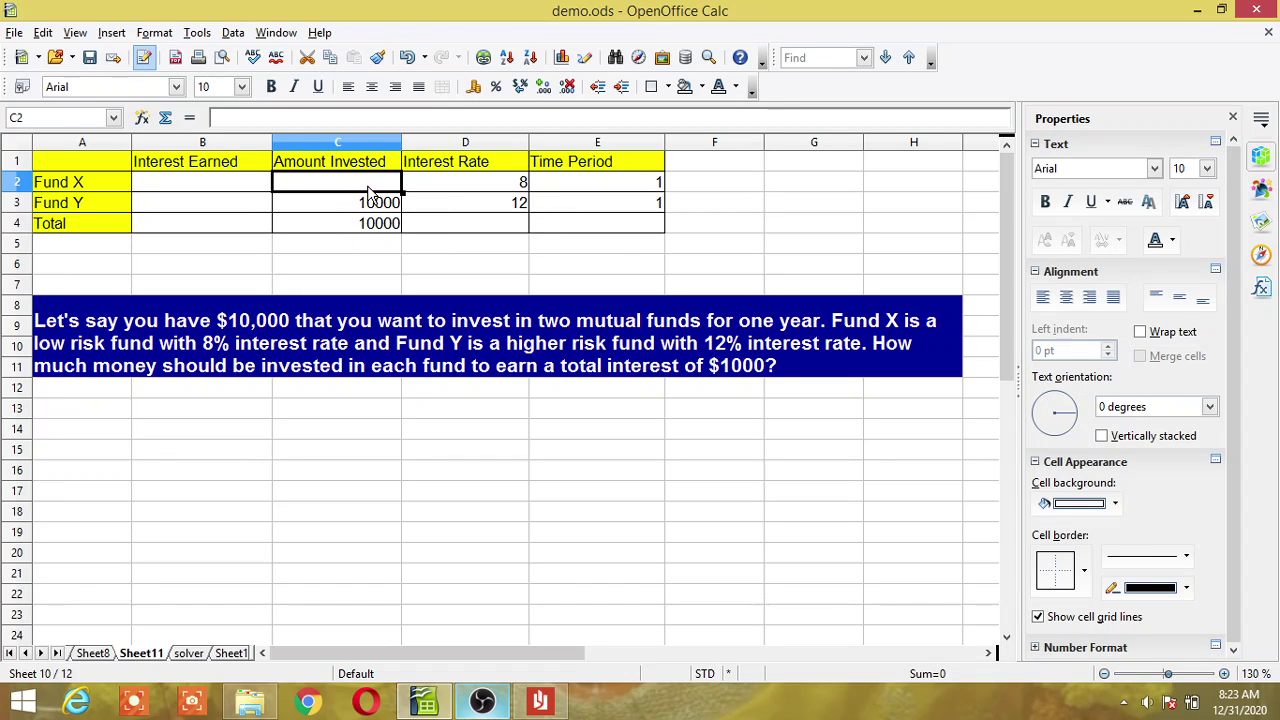
left_click(228, 188)
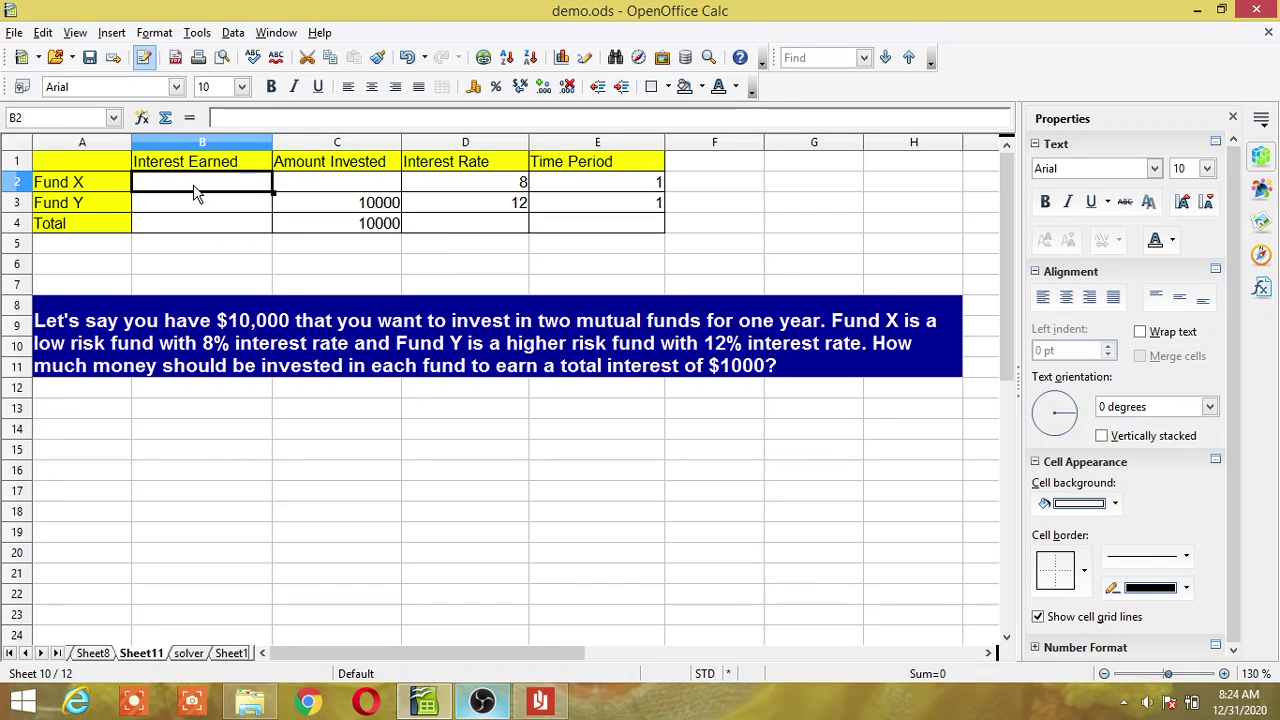
type("=")
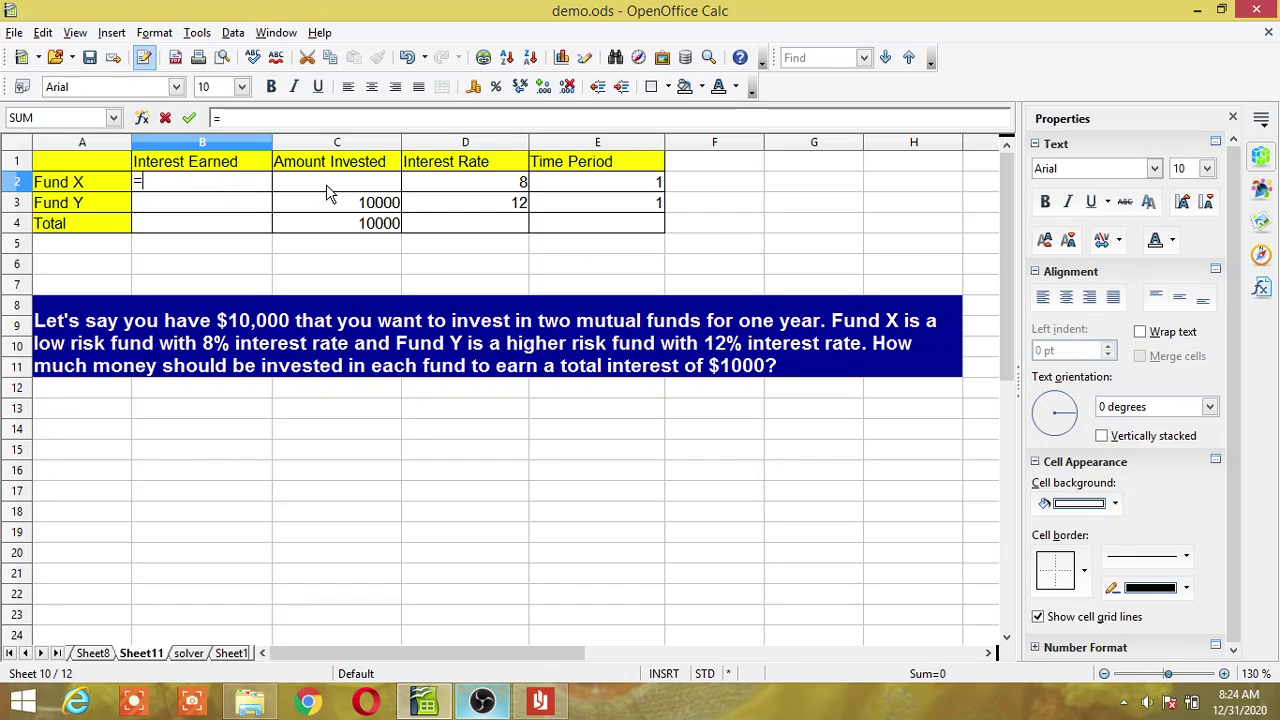
type("(")
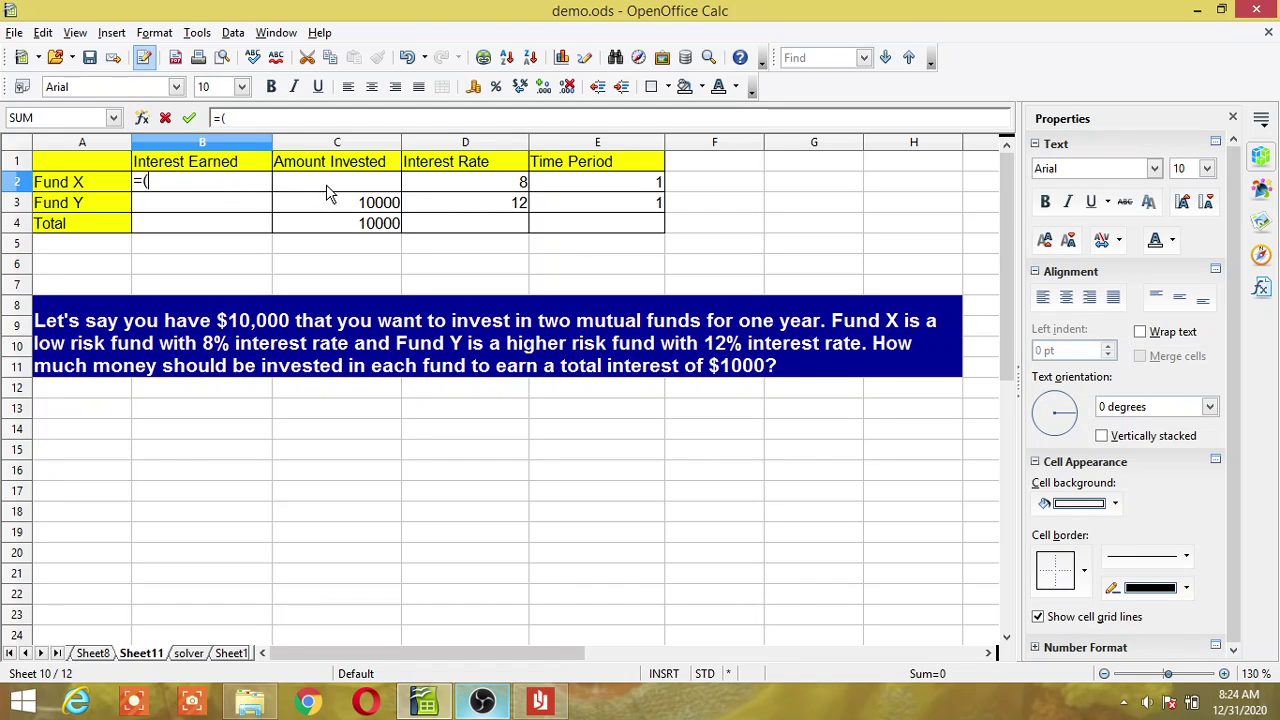
left_click(326, 184)
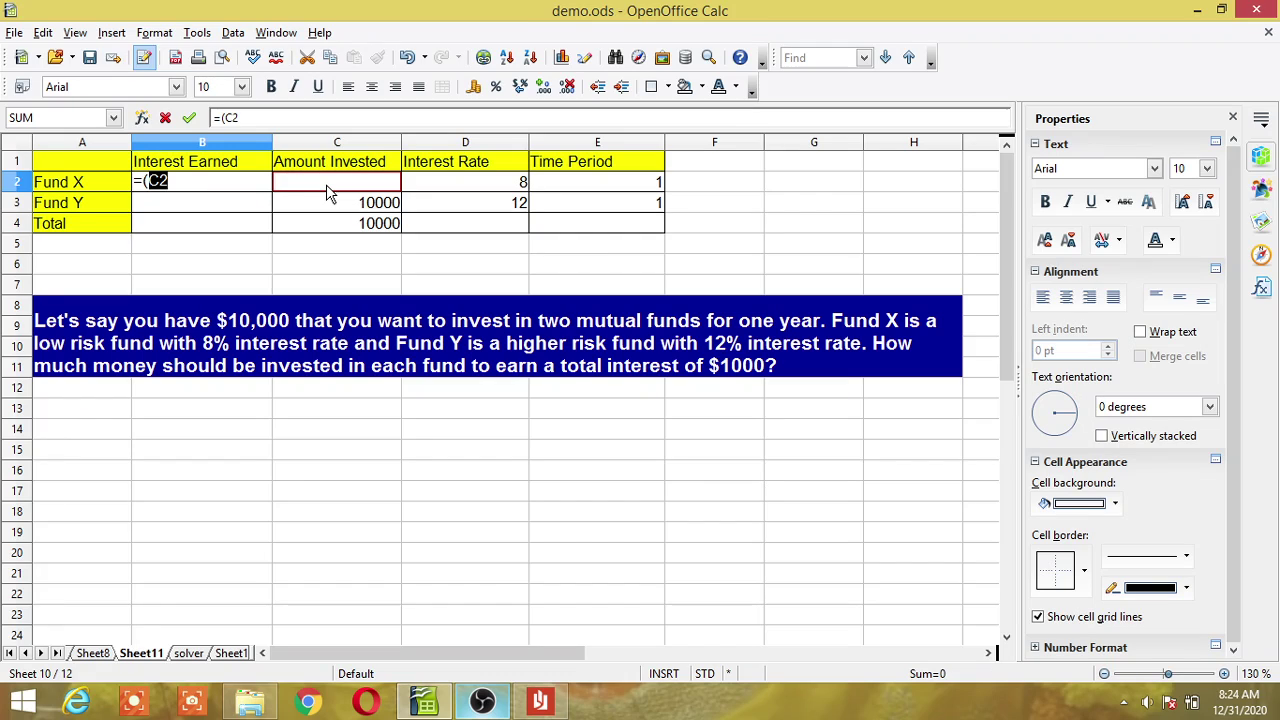
type("*")
left_click(488, 186)
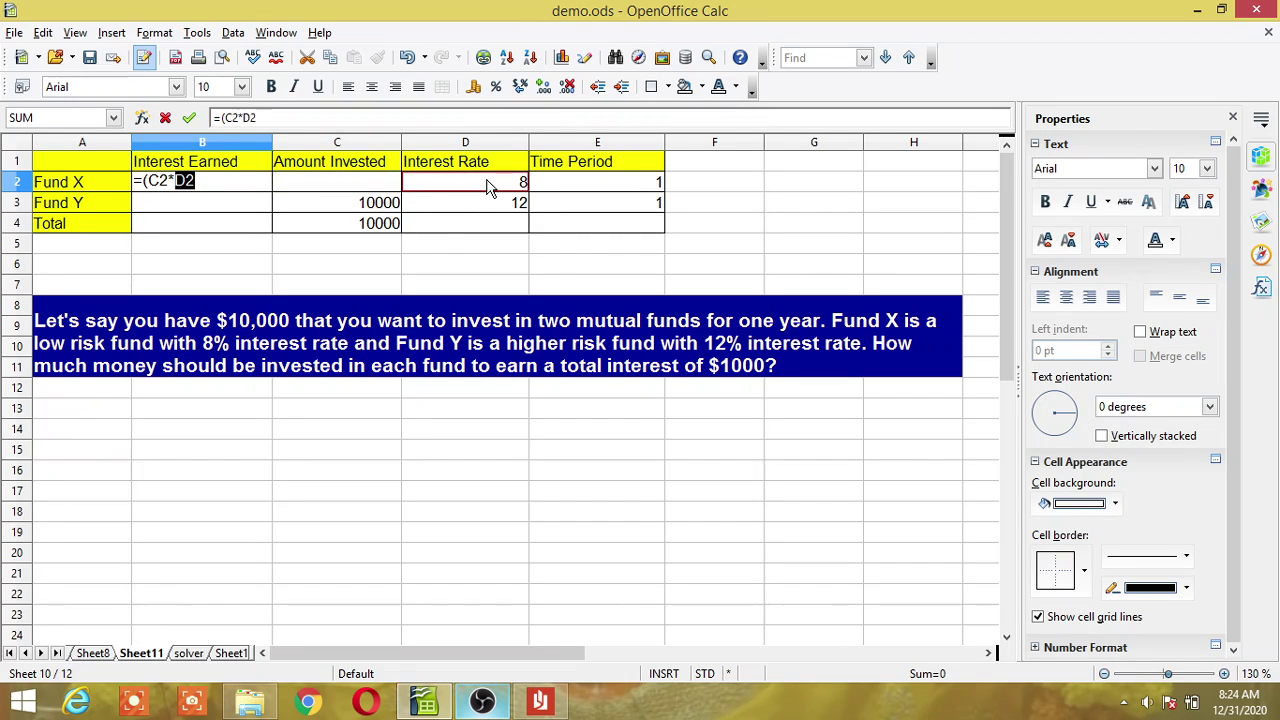
type("*")
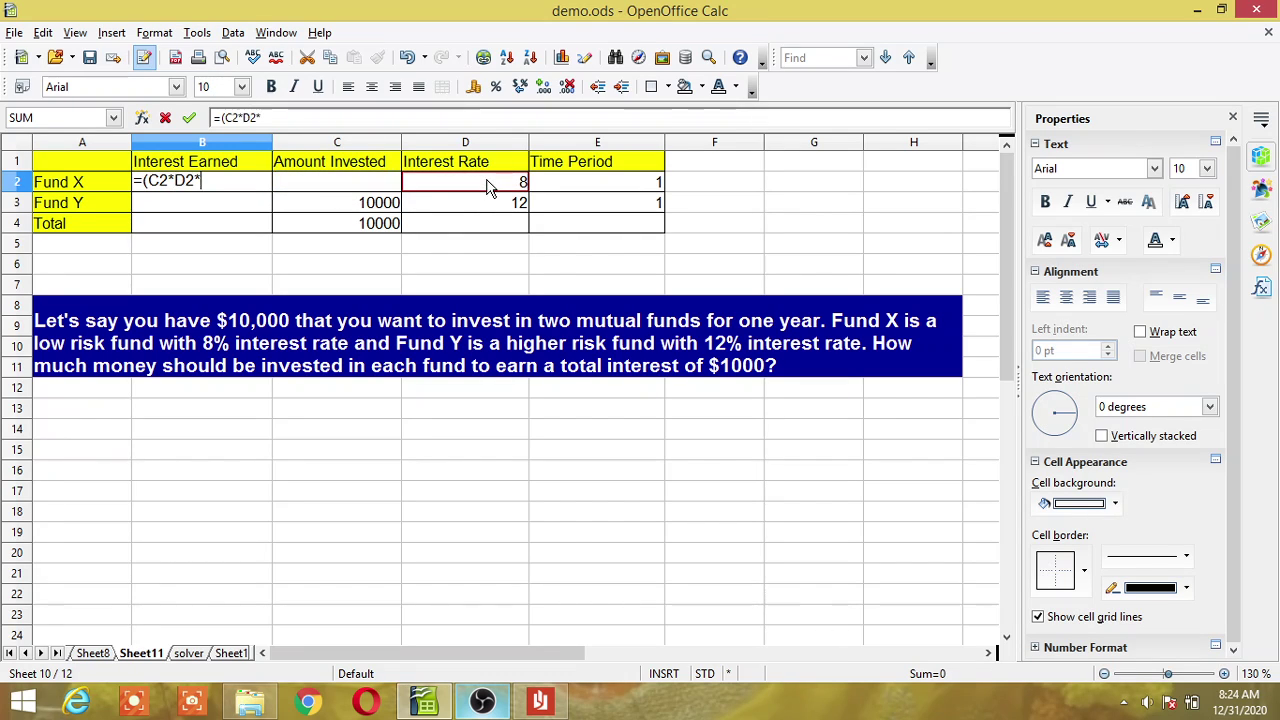
left_click(562, 185)
type(")")
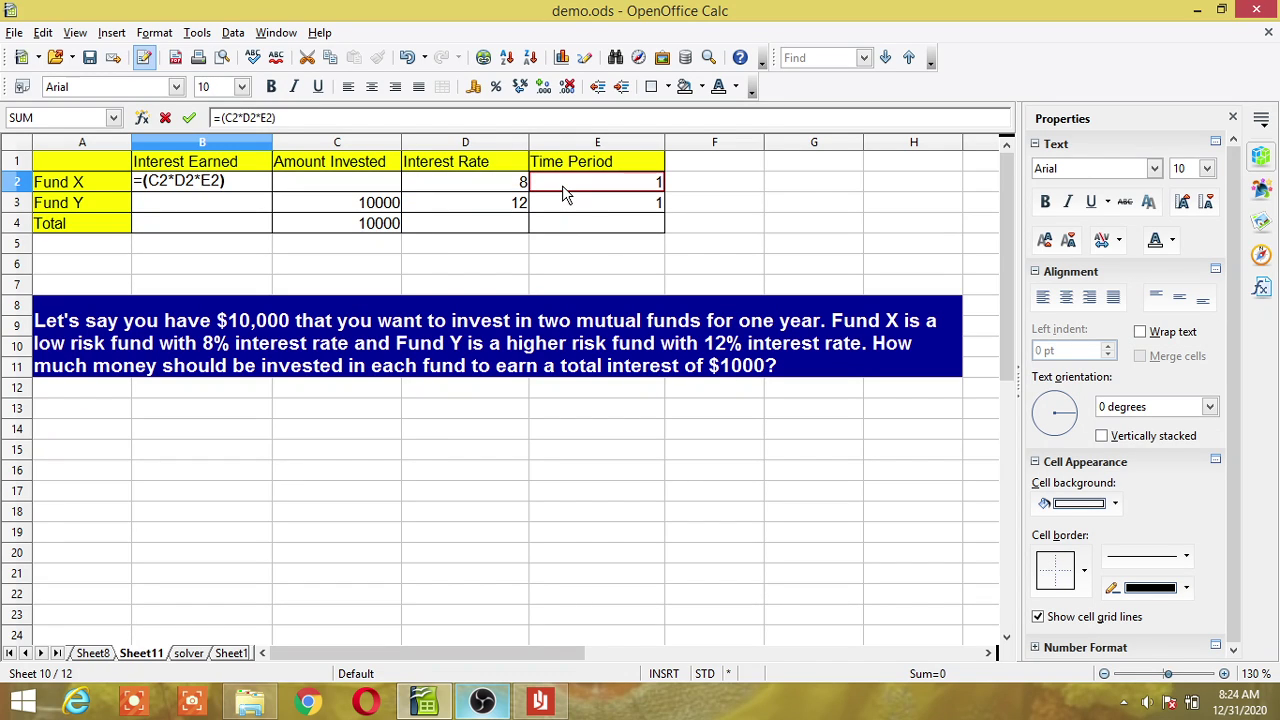
type("/100")
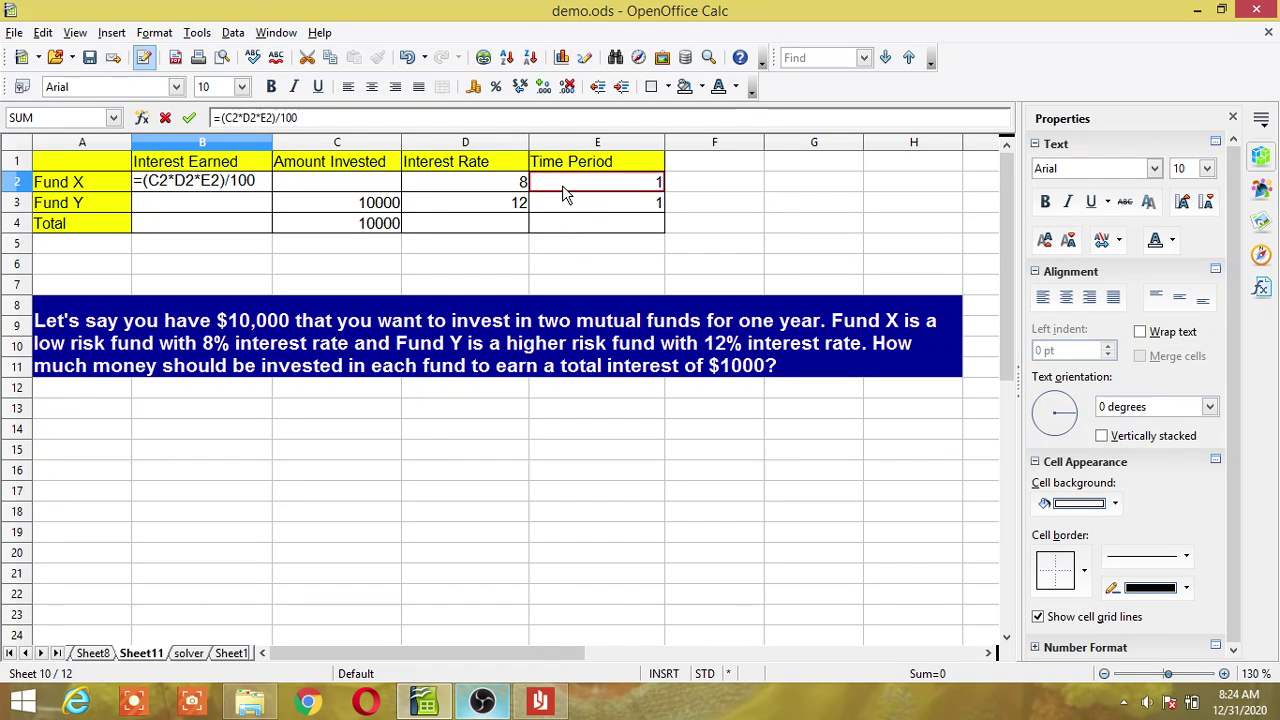
key("Return")
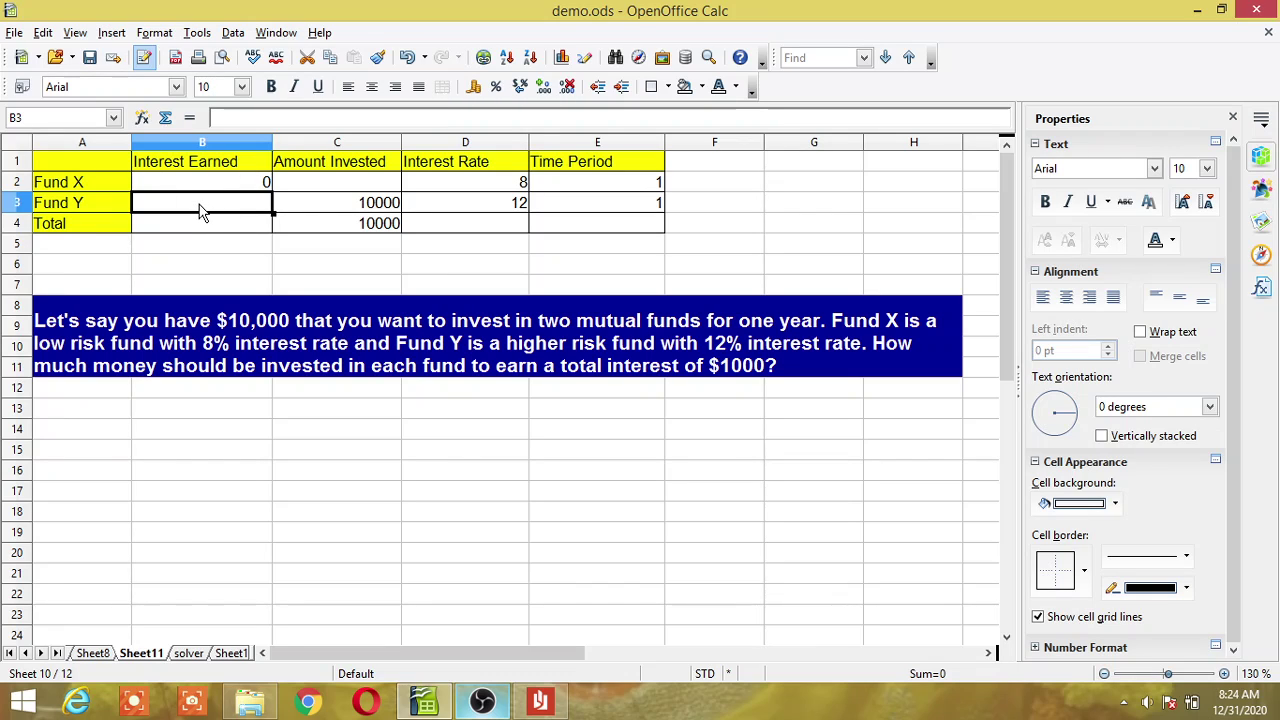
- Enter the formula =(C3*D3*E3)/100 in cell B3 for the interest earned by Fund Y
type("=")
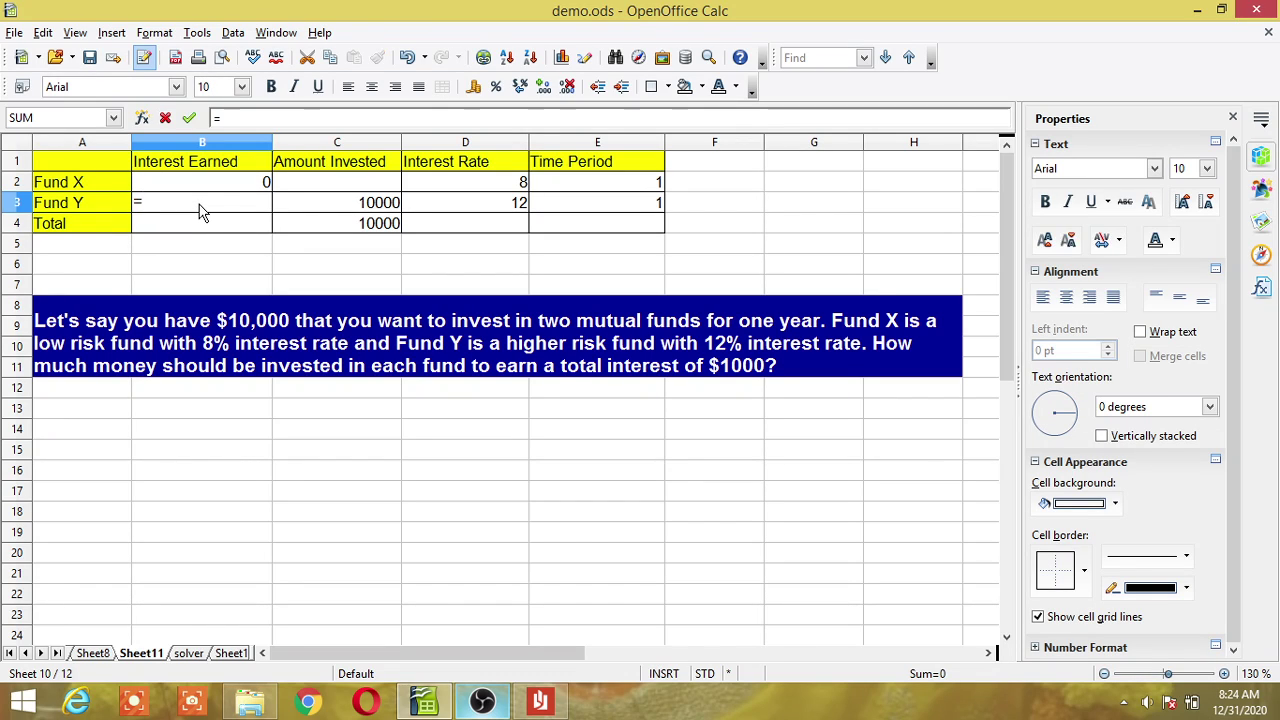
type("(")
left_click(324, 212)
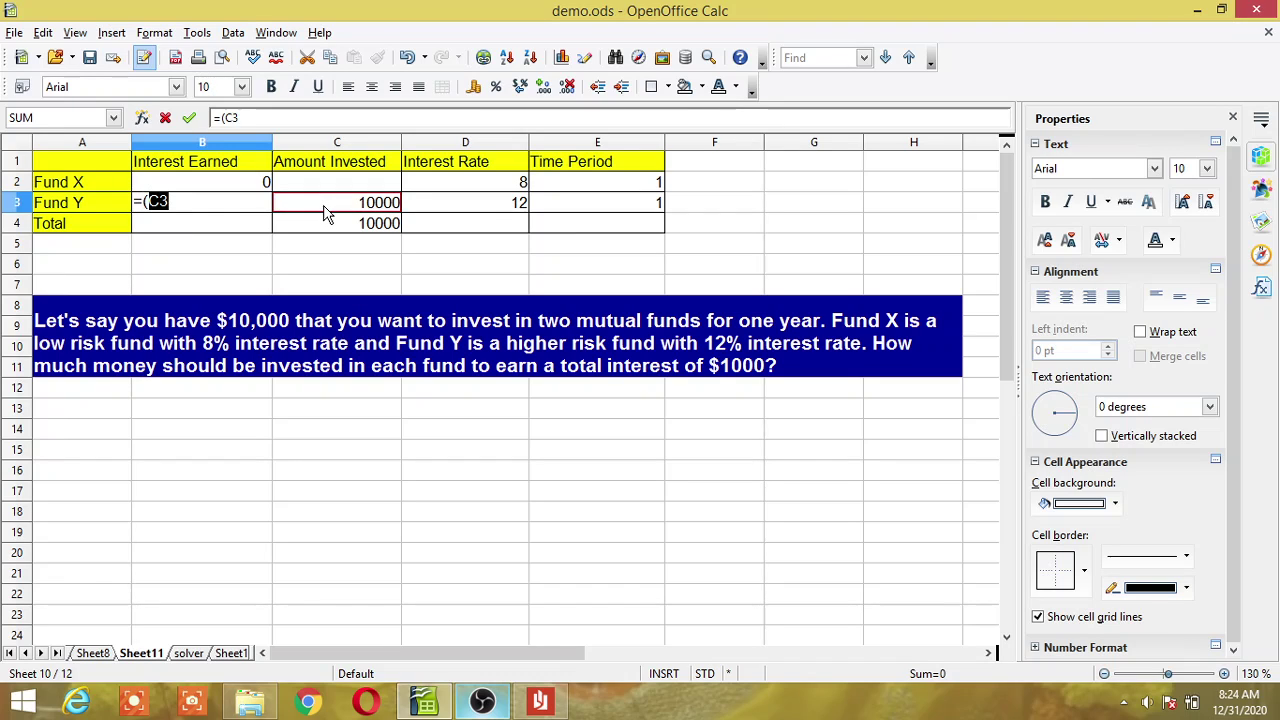
type("*")
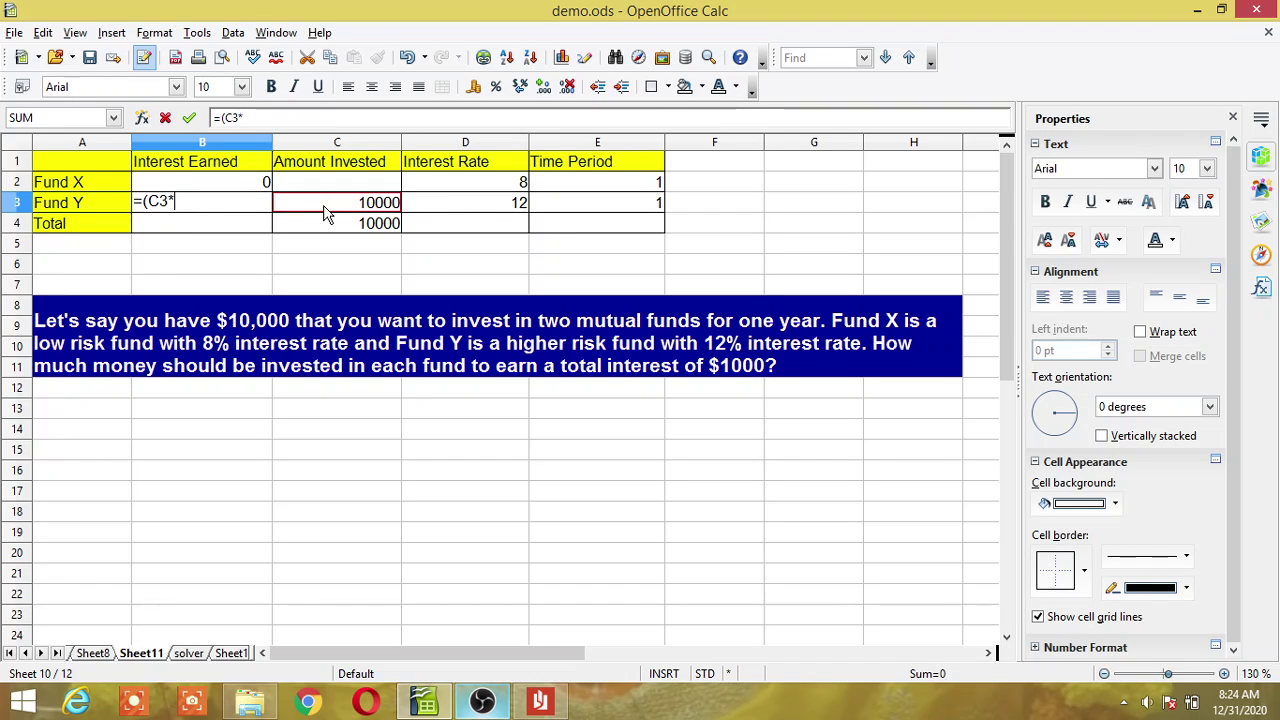
left_click(451, 208)
type("*")
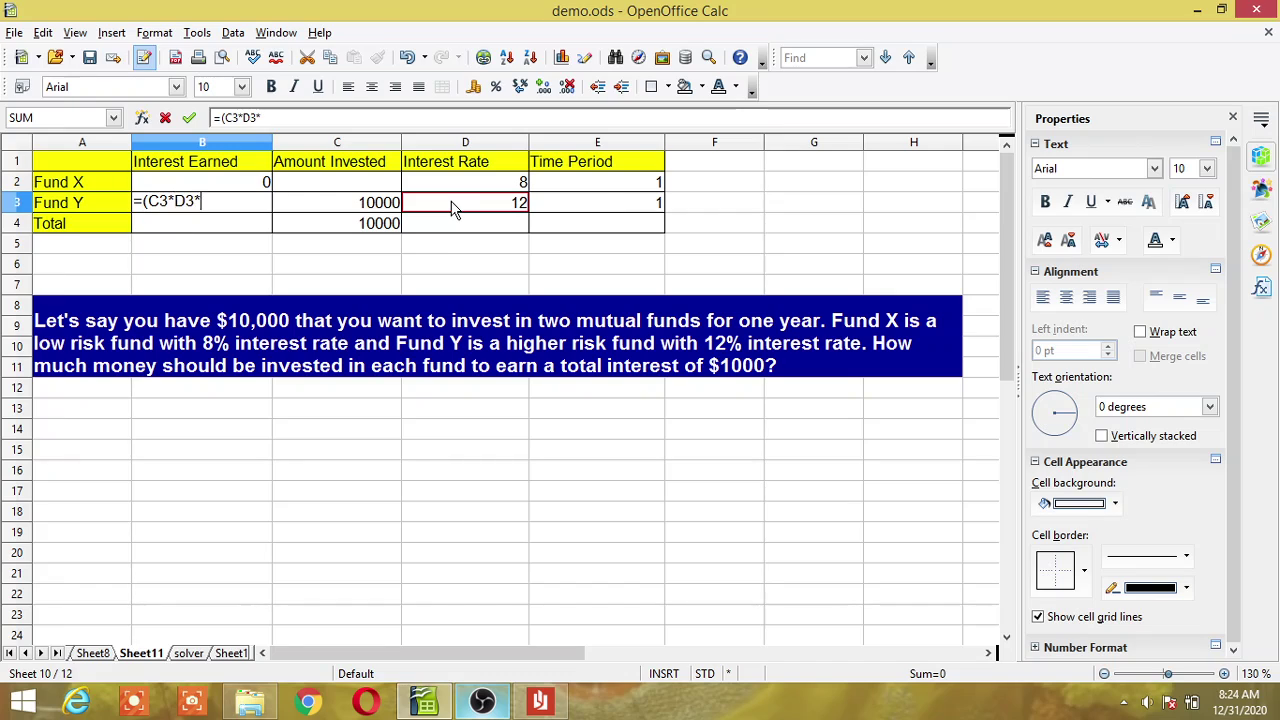
left_click(603, 210)
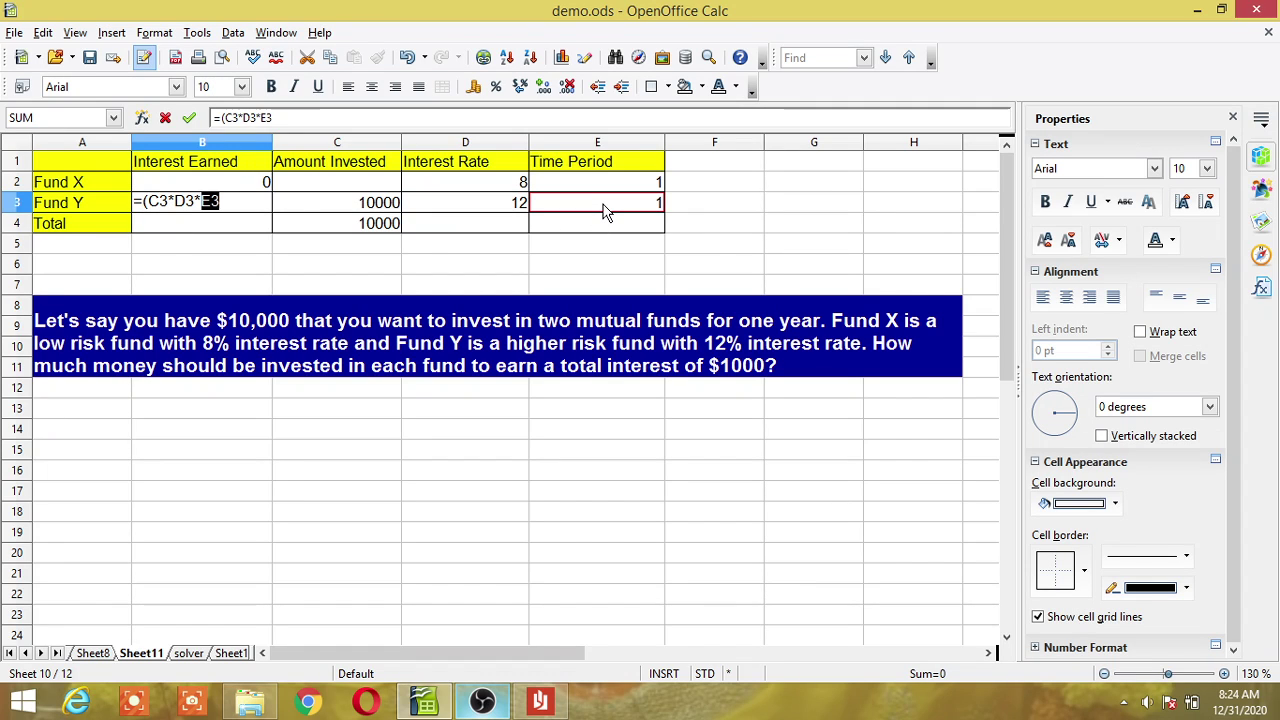
type(")/10")
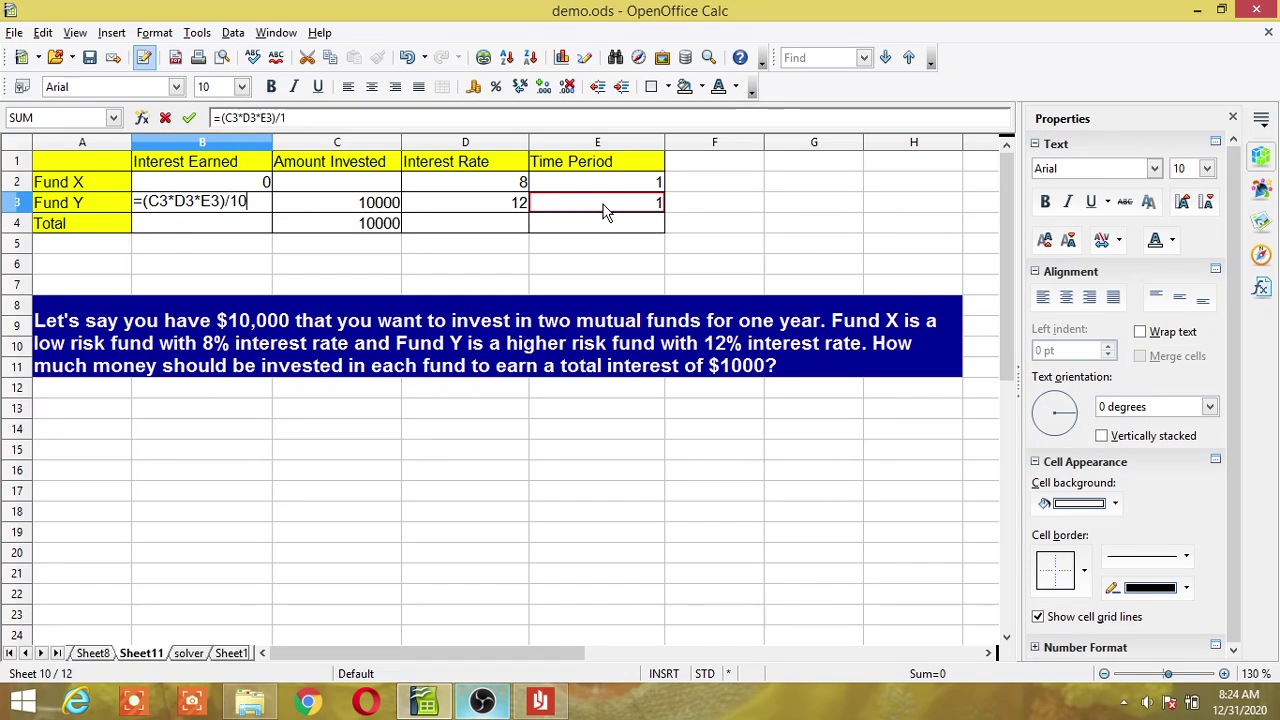
type("0")
key("Return")
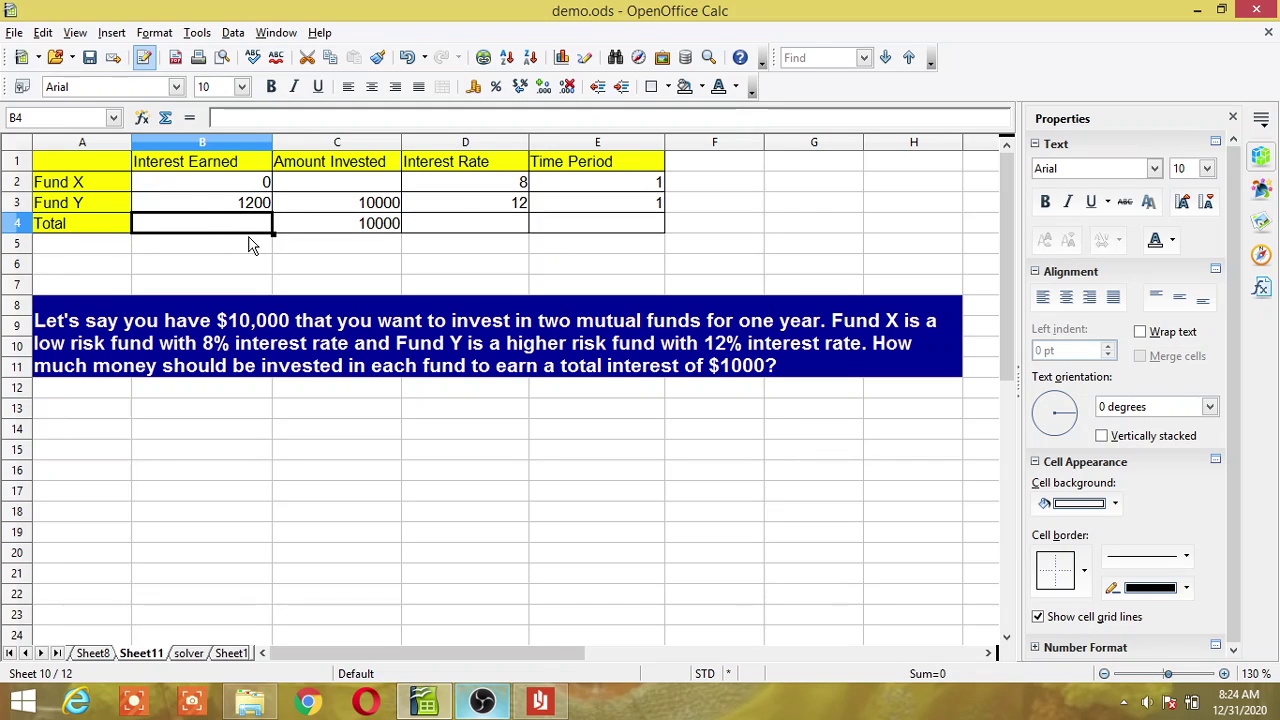
- Enter the formula =B3+B2 in cell B4 for the total interest earned
type("=")
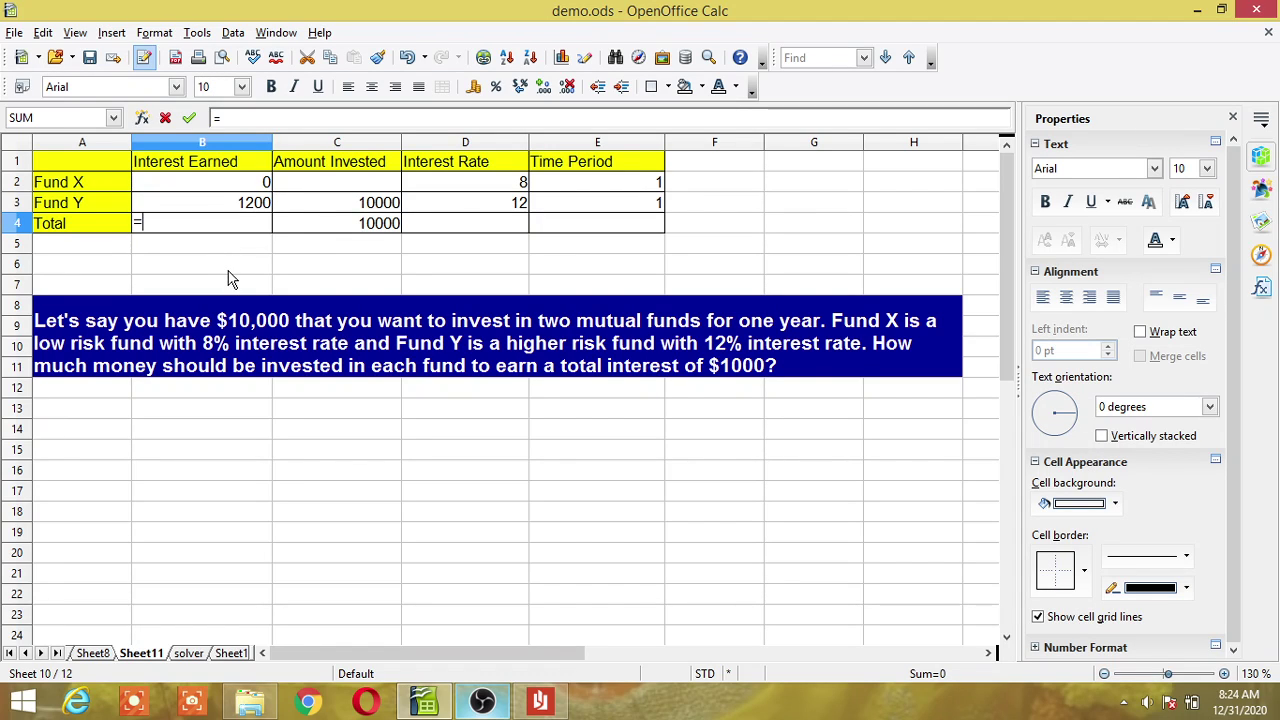
left_click(248, 209)
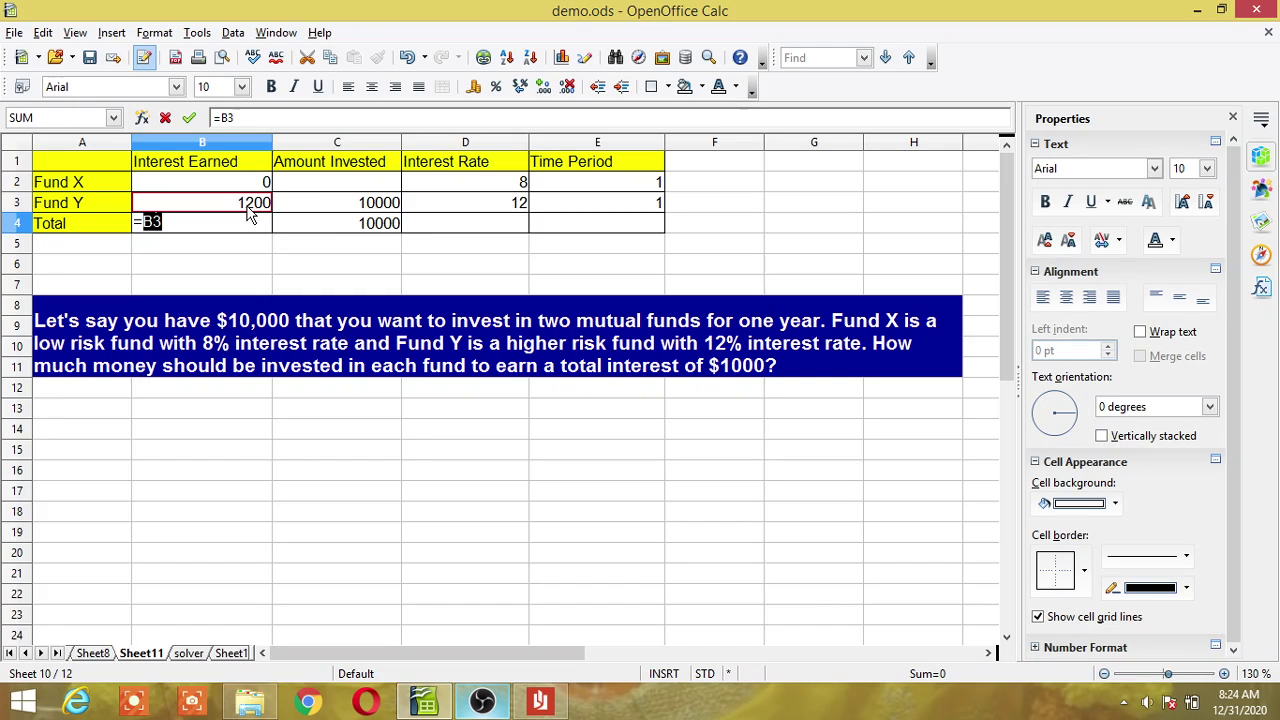
type("+")
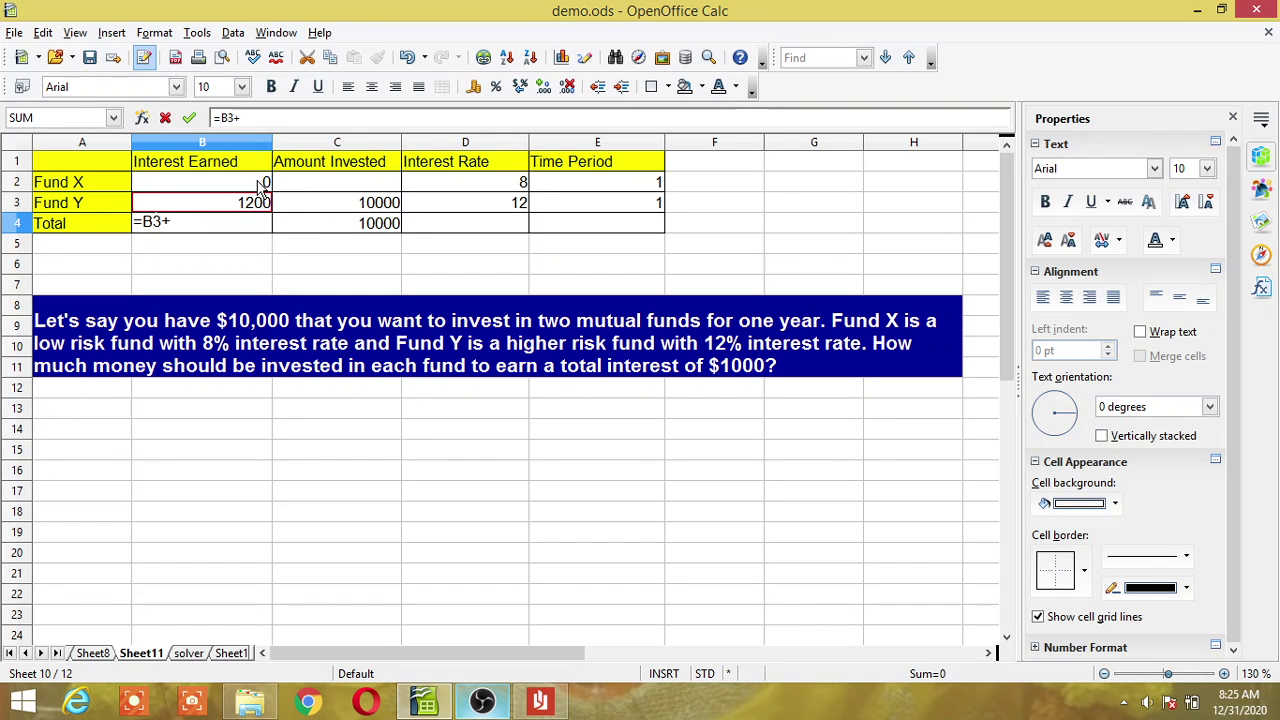
left_click(262, 186)
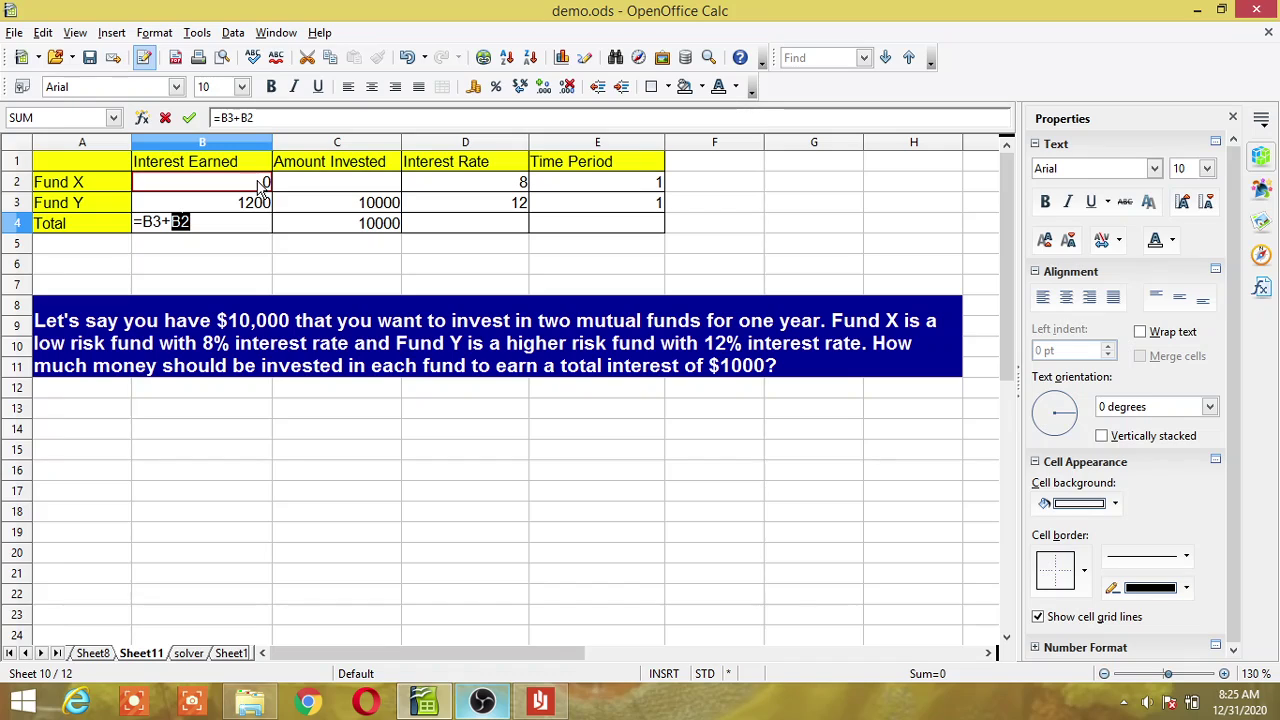
key("Return")
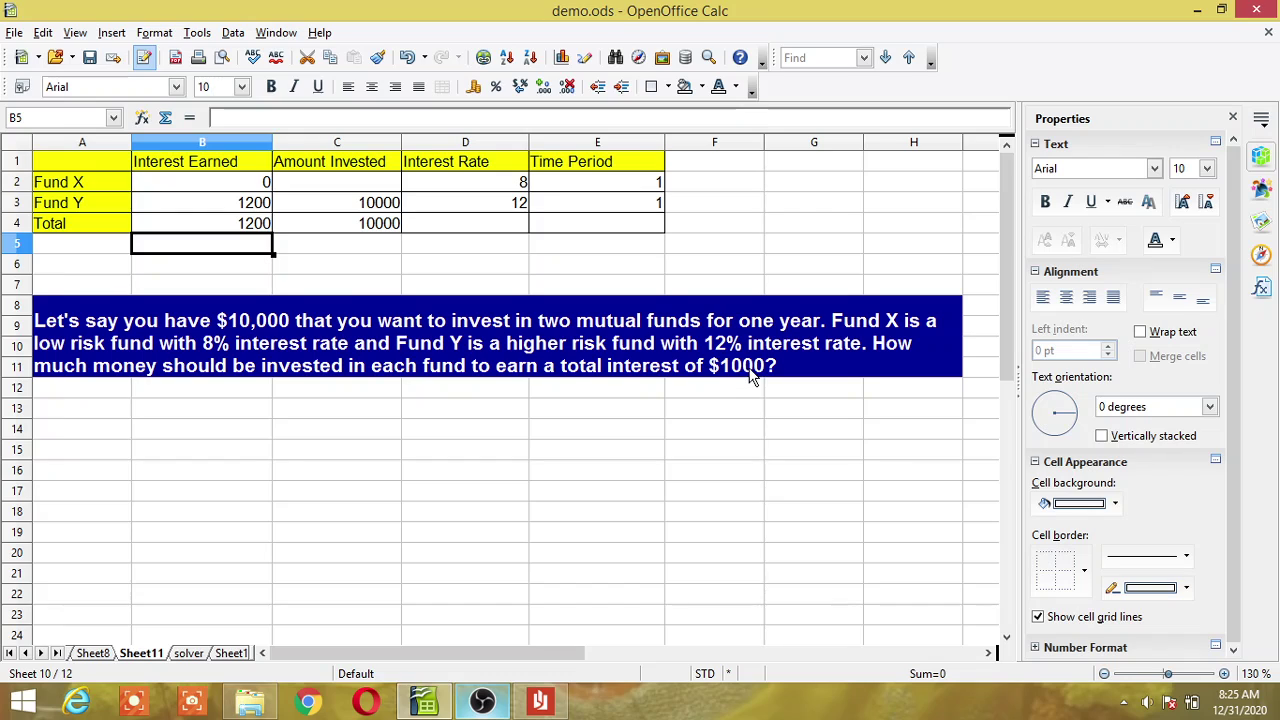
- Open Solver, move its dialog clear of the table and set the target cell to the total interest in B4
left_click(249, 230)
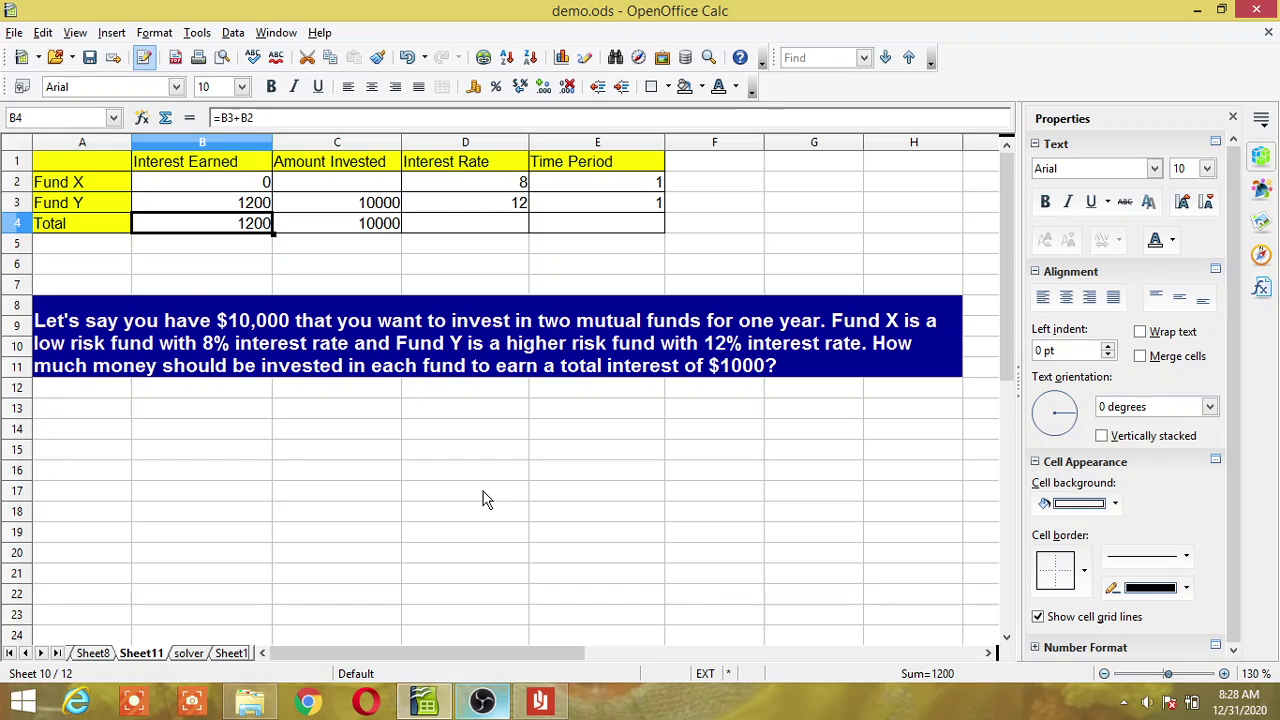
left_click(197, 33)
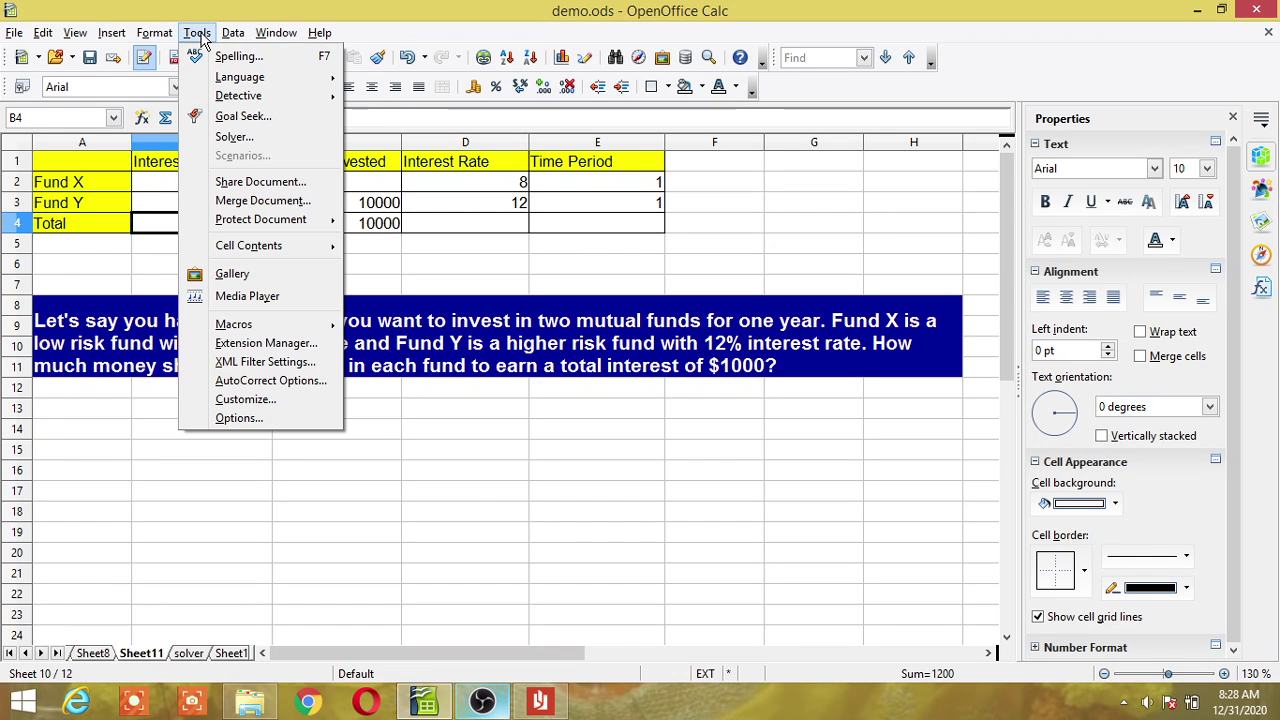
left_click(236, 136)
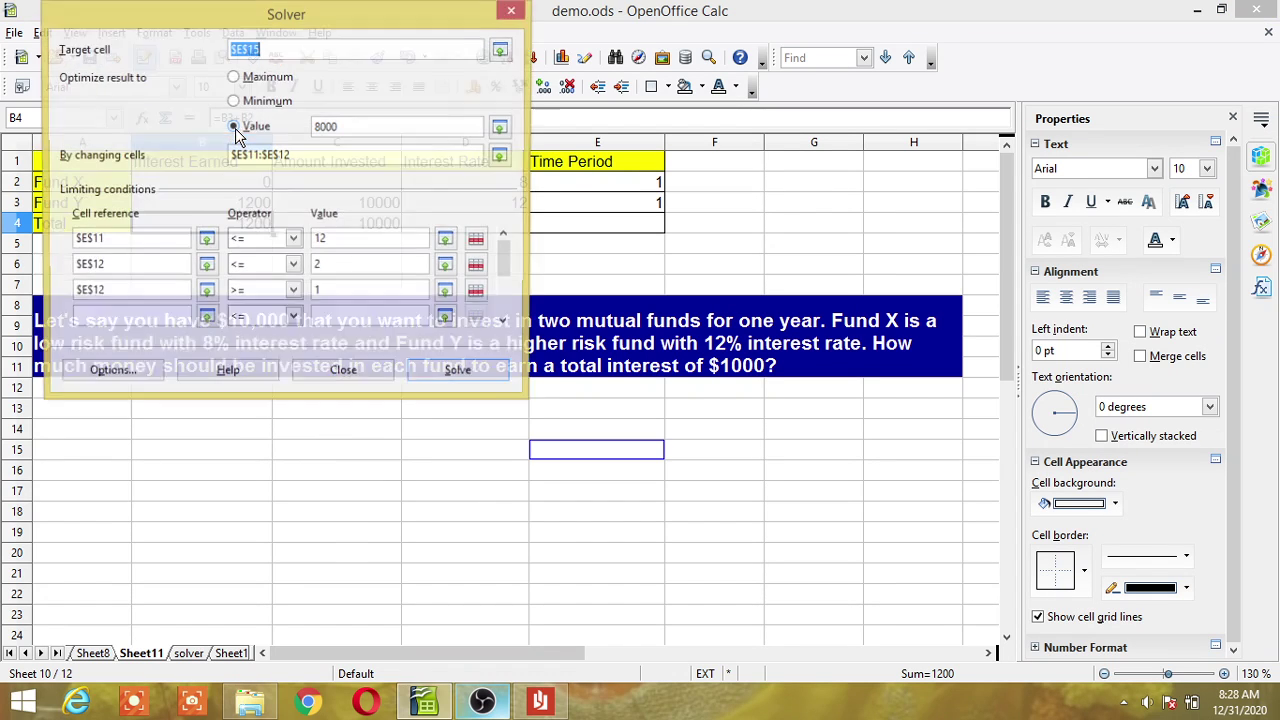
left_click_drag(384, 22, 1055, 90)
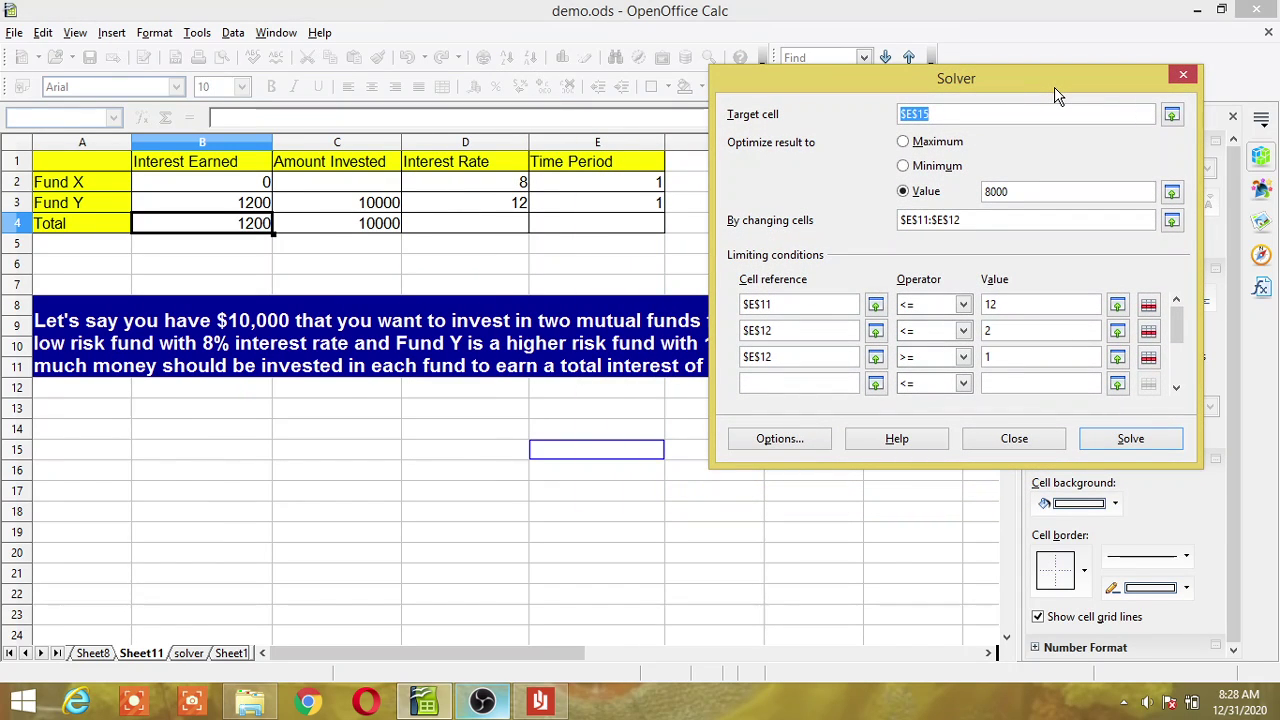
left_click(230, 229)
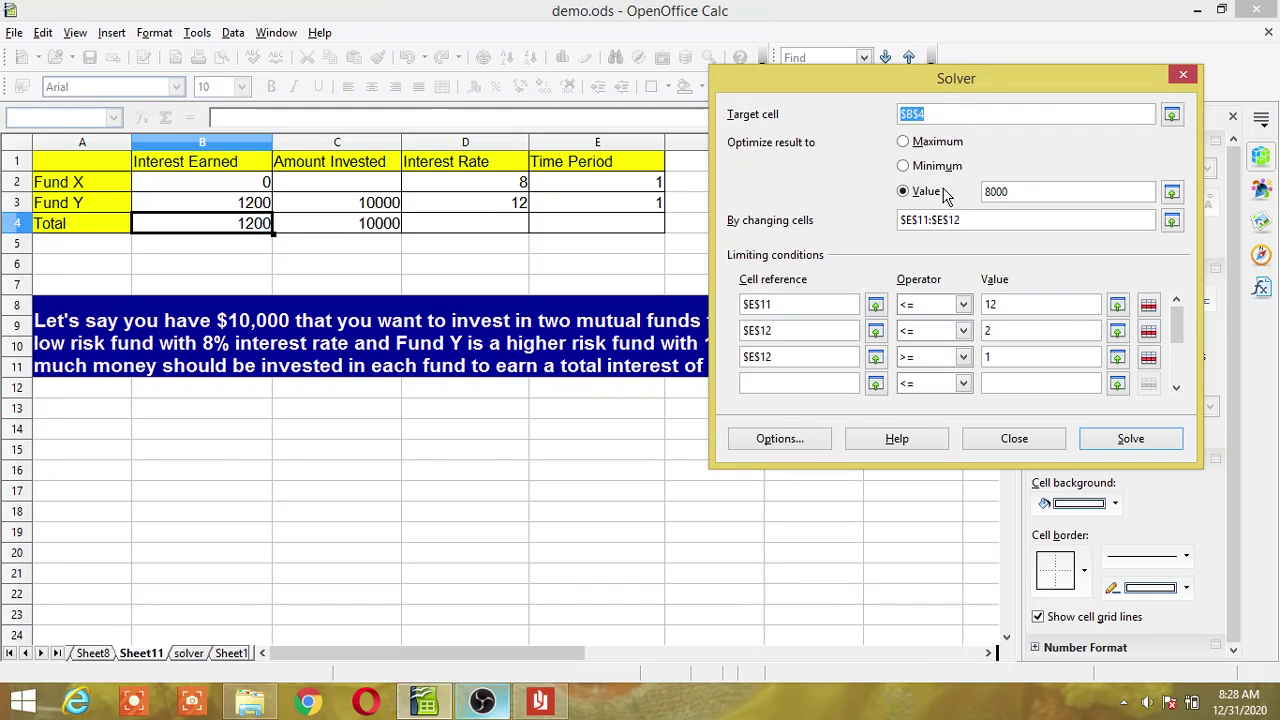
- Set the Solver target value to 1000 and replace the changing cells with C2, the amount invested in Fund X
double_click(1011, 192)
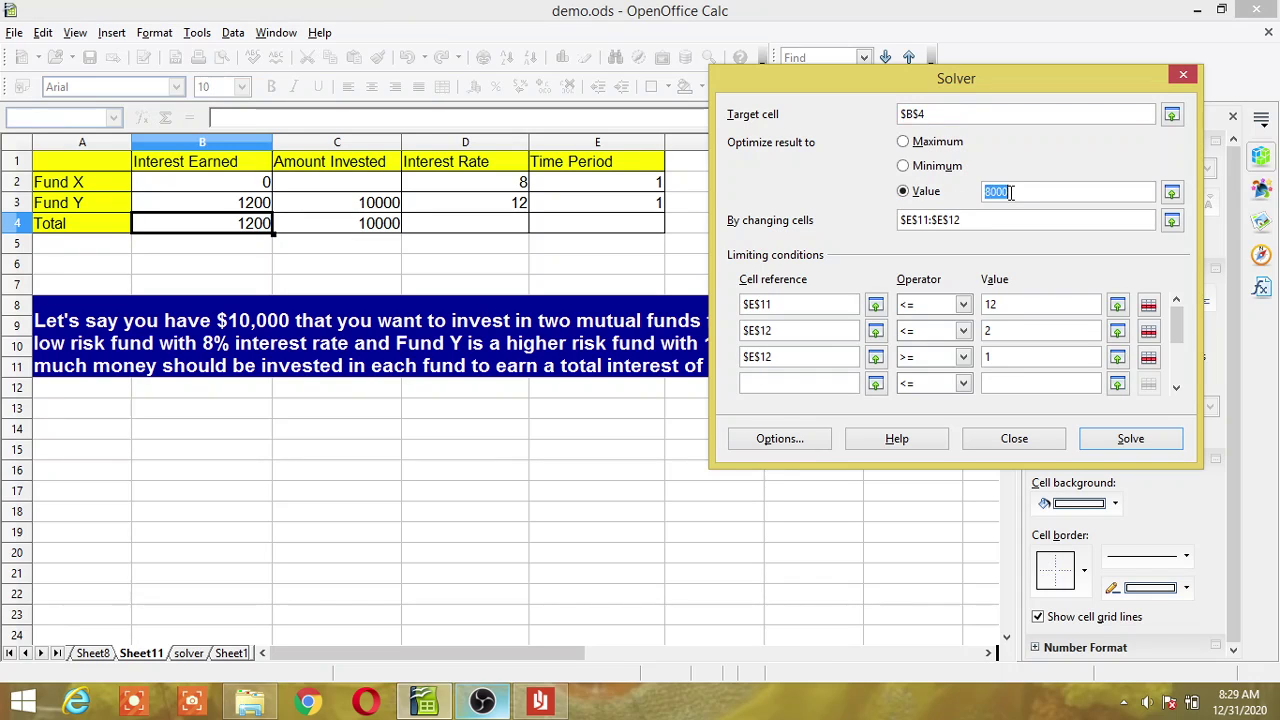
type("1")
left_click(982, 216)
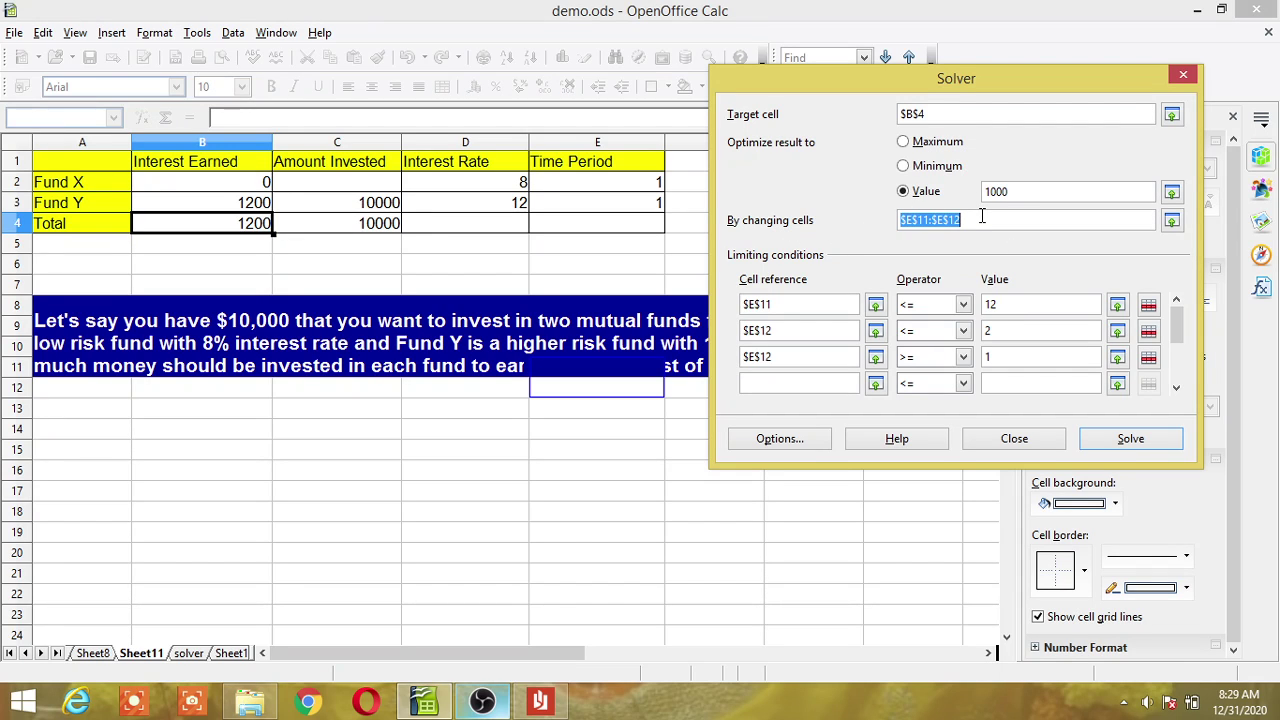
key("BackSpace")
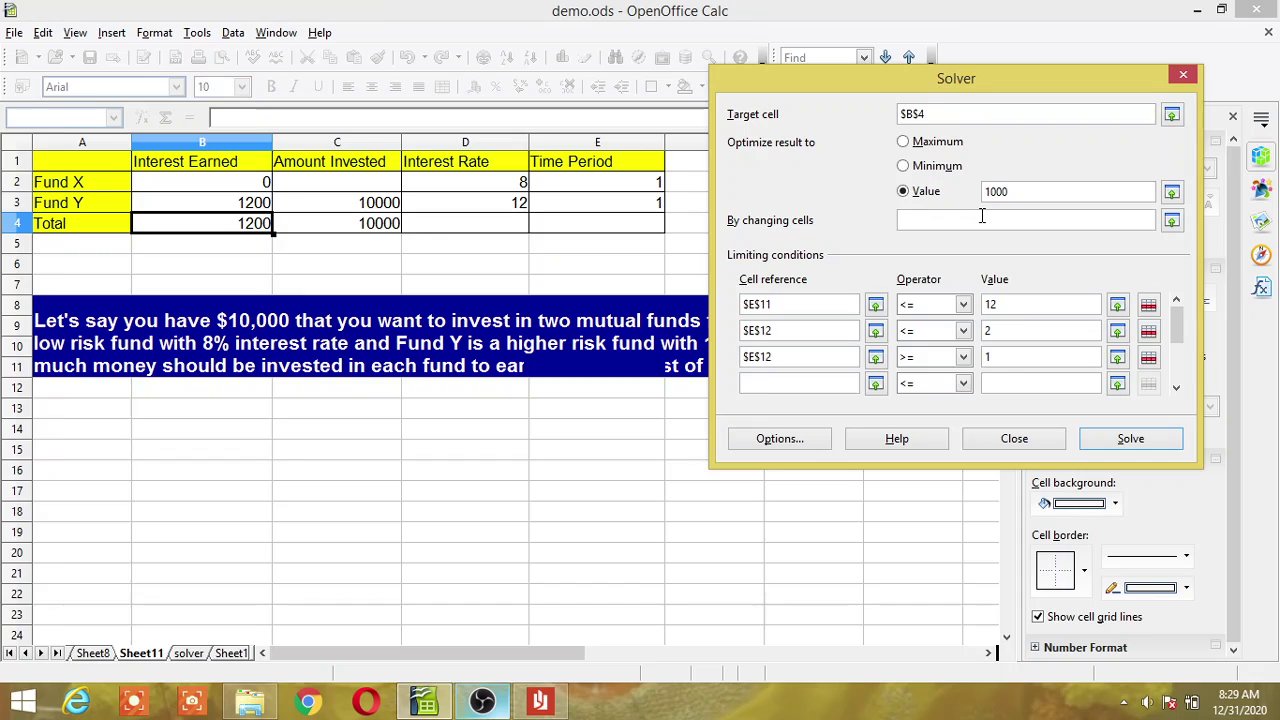
left_click(348, 190)
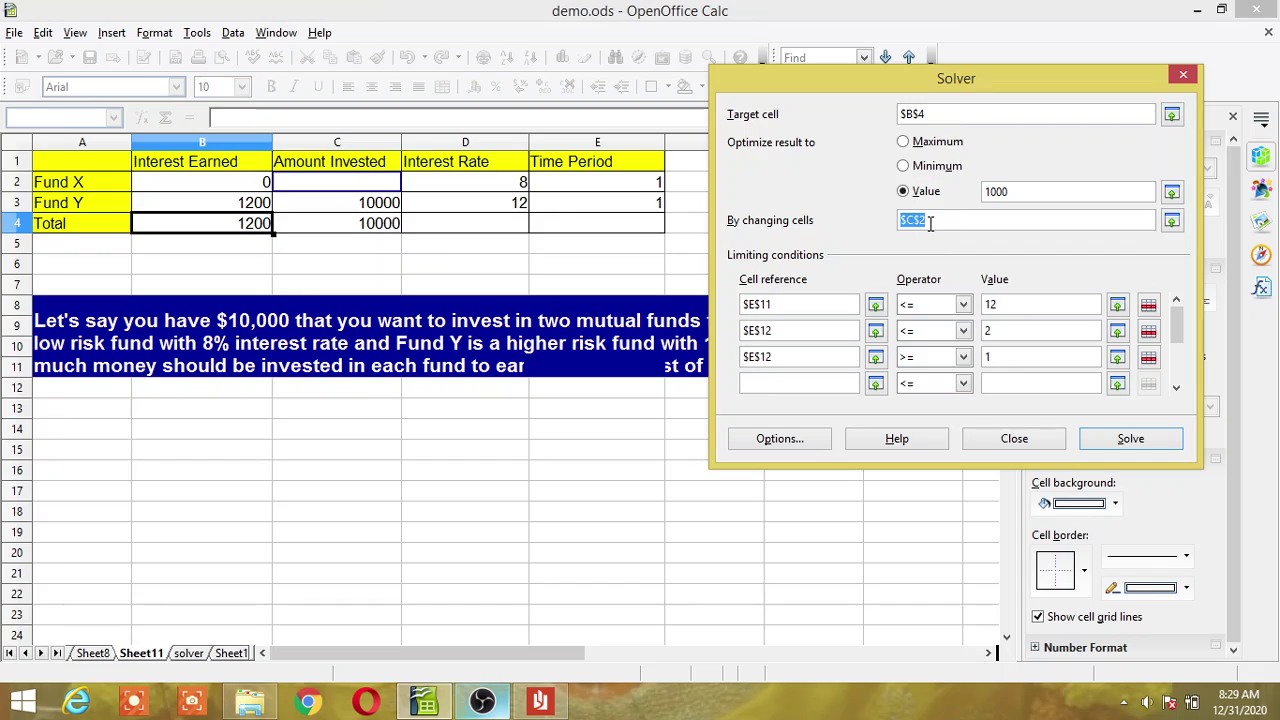
- Replace the first limiting condition so the Fund X investment C2 is <= the total invested in C4
left_click(802, 309)
key("BackSpace")
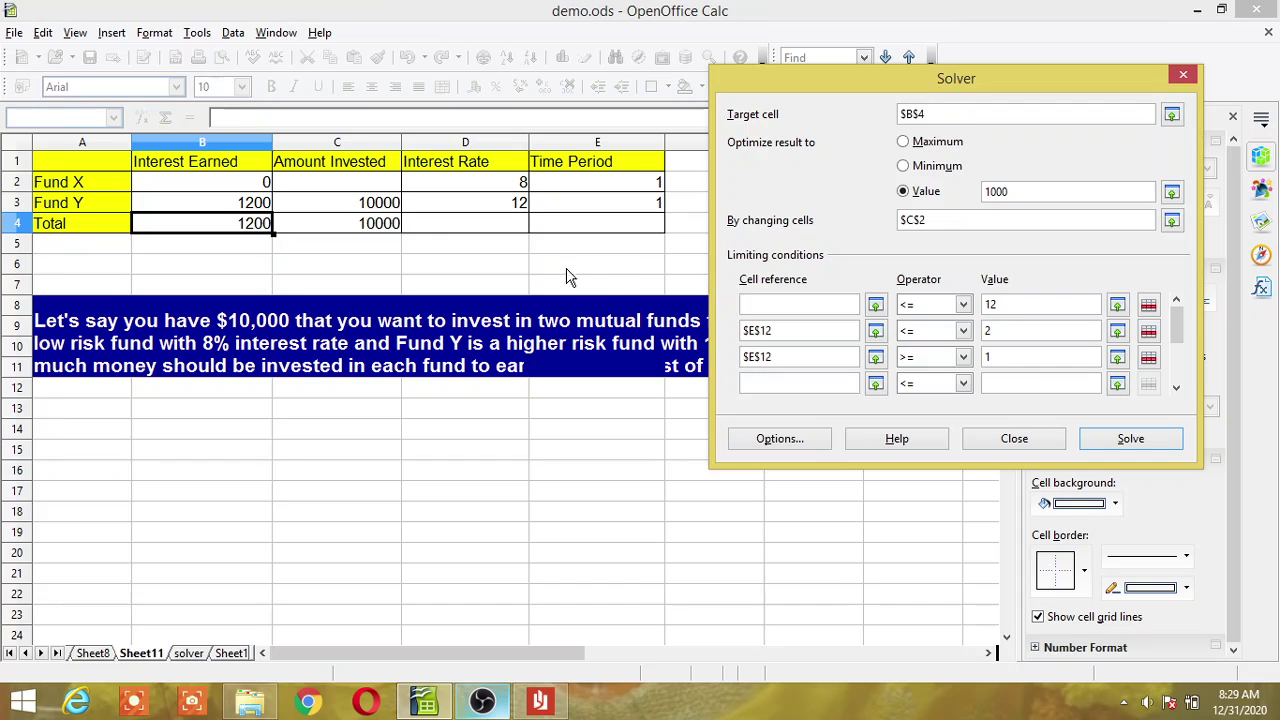
left_click(377, 190)
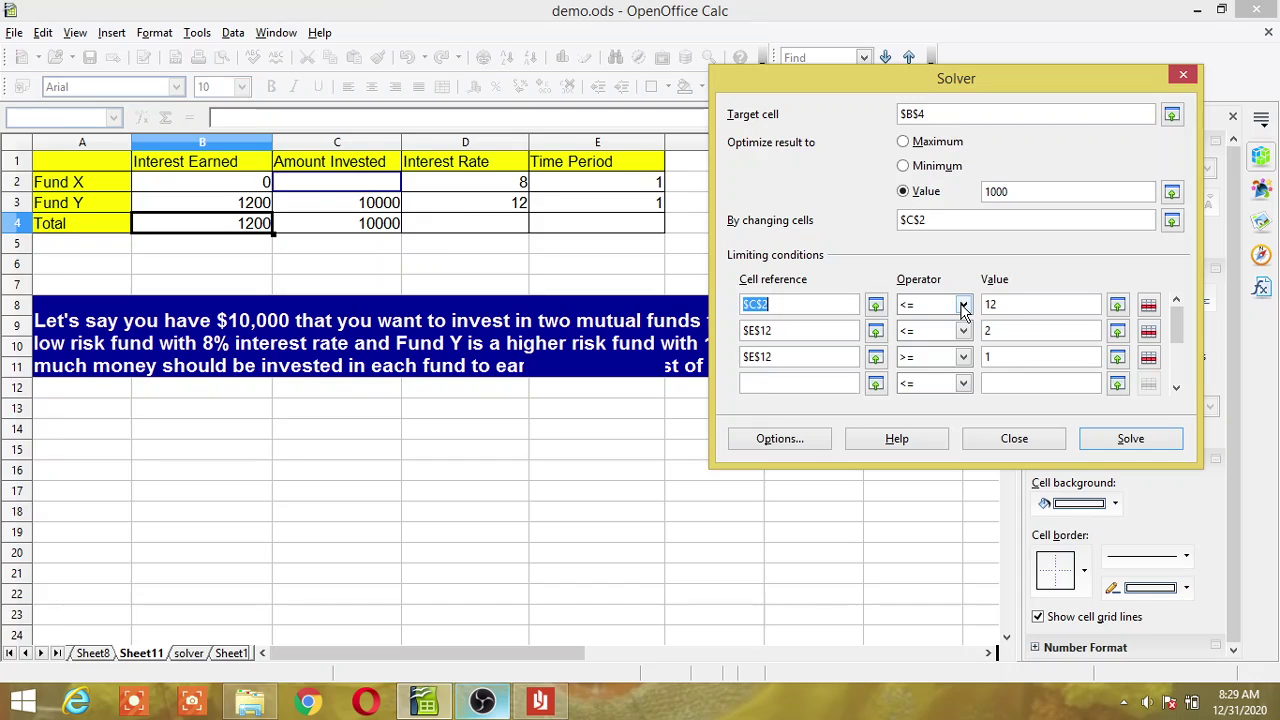
left_click(378, 228)
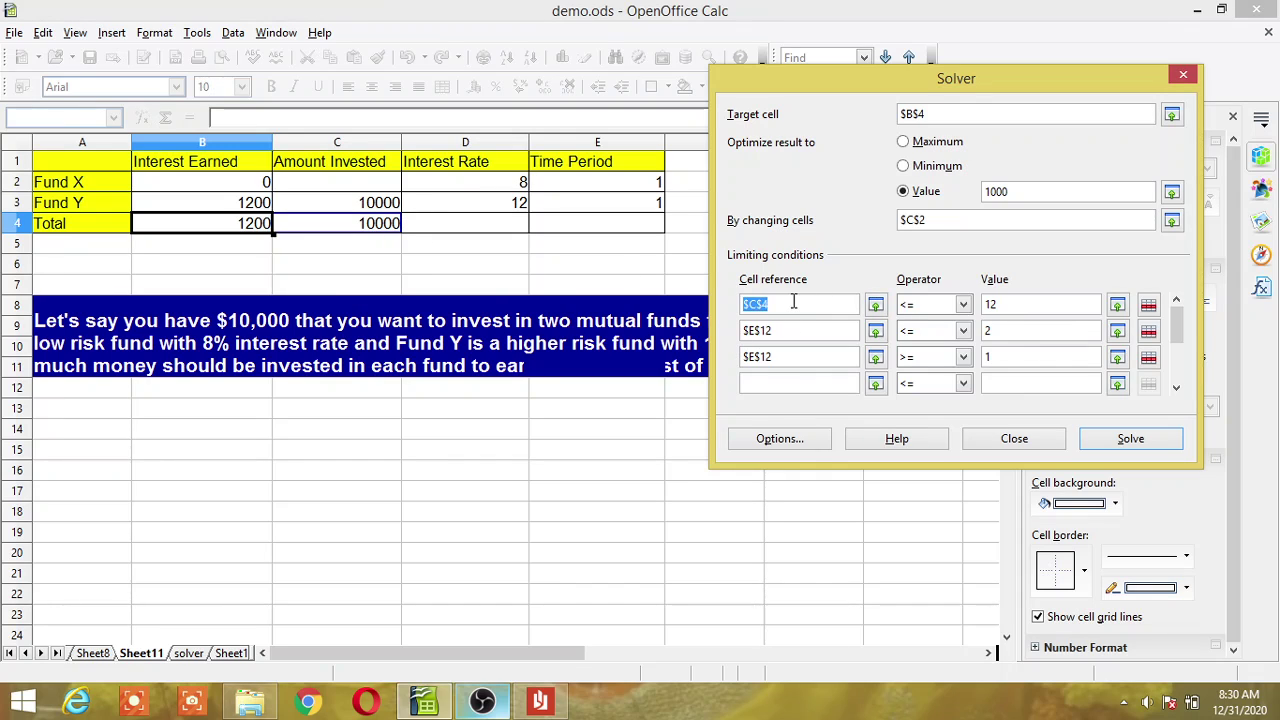
left_click(349, 184)
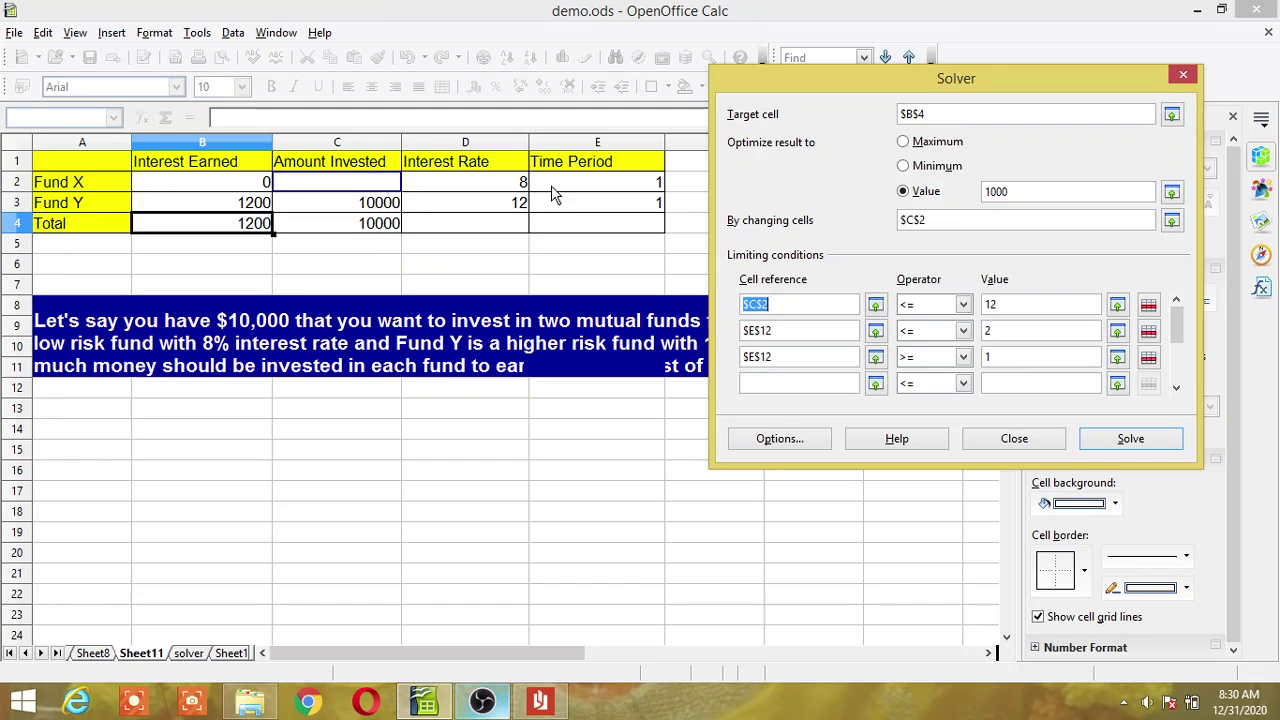
left_click(1010, 304)
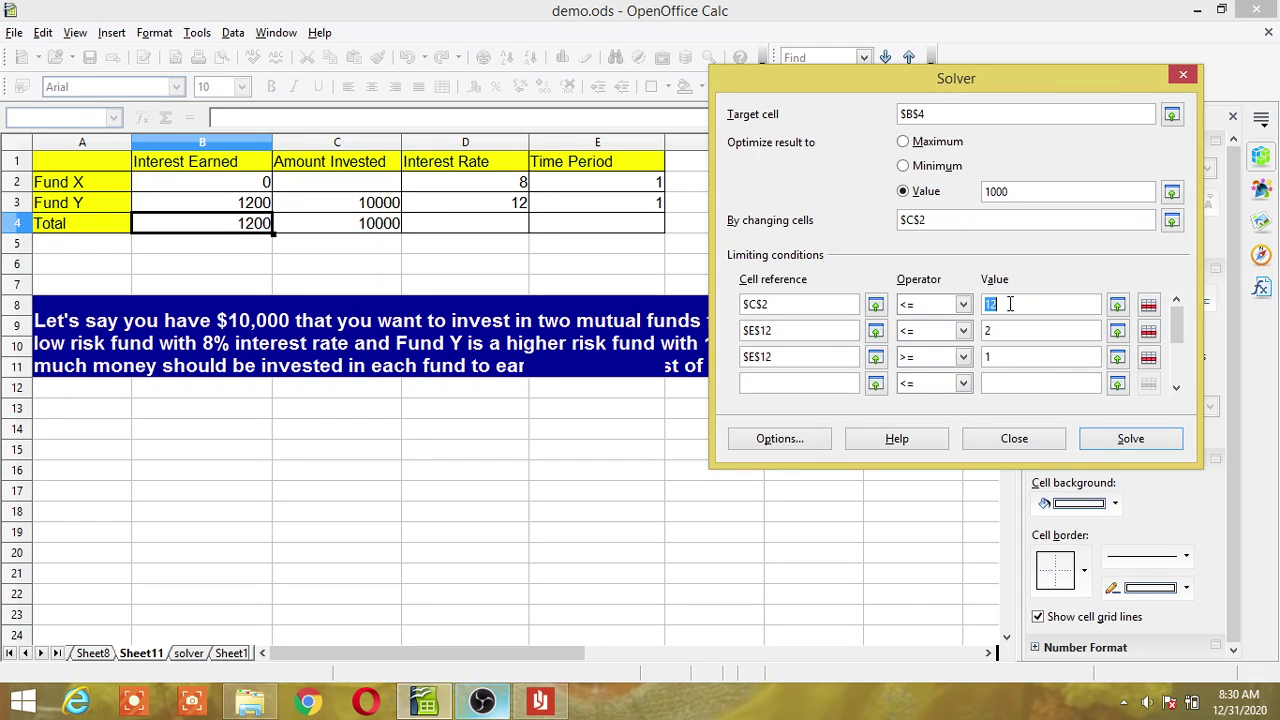
key("BackSpace")
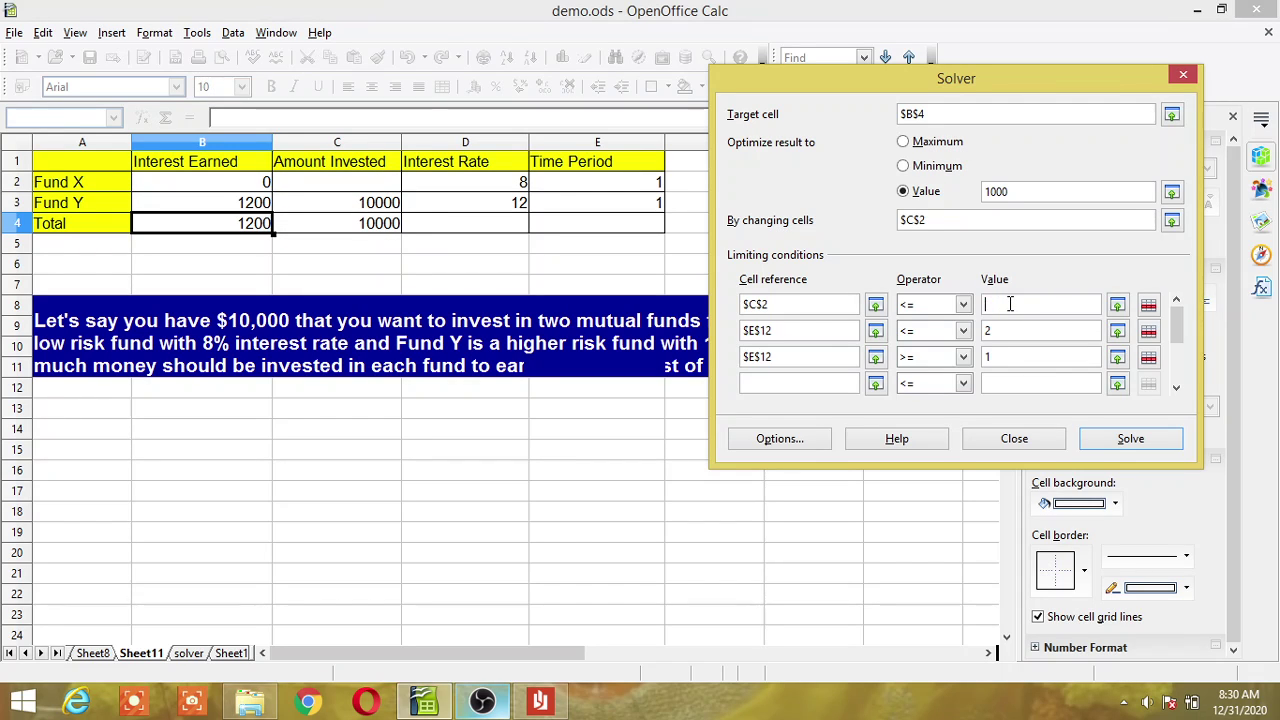
left_click(364, 229)
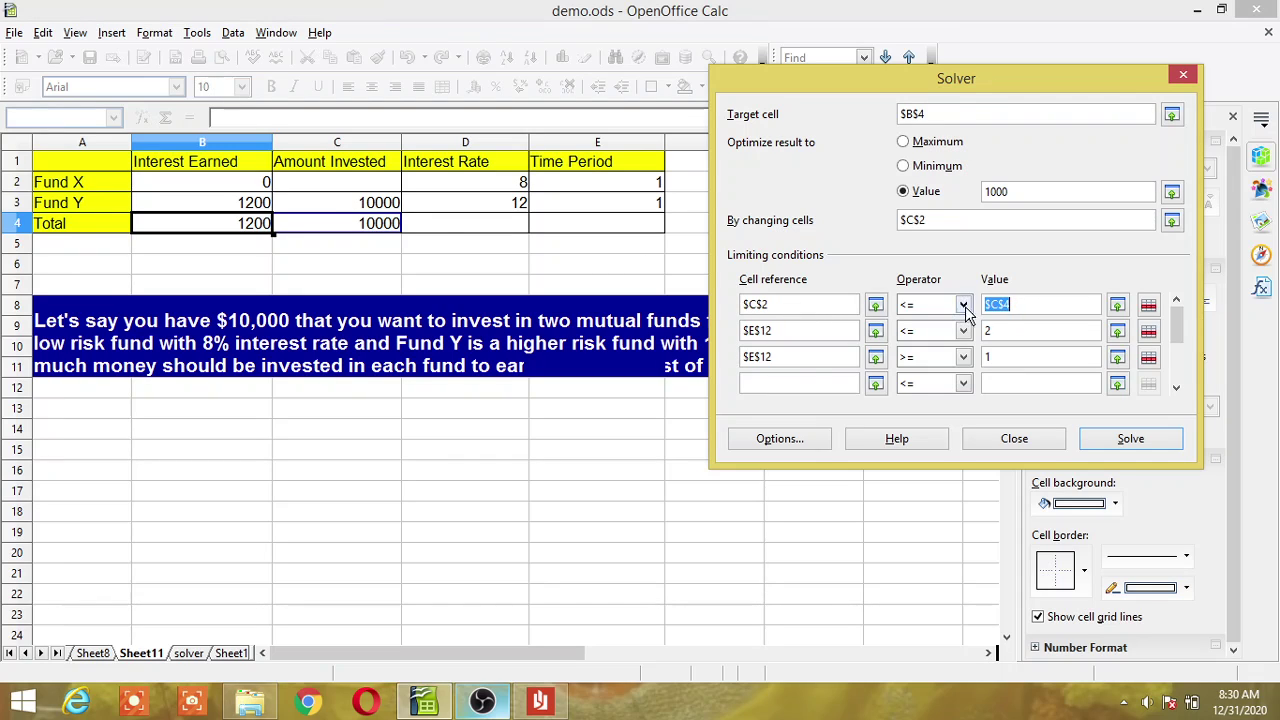
- Change the second limiting condition to reference C2 with the >= operator and clear its existing value
left_click(806, 330)
key("BackSpace")
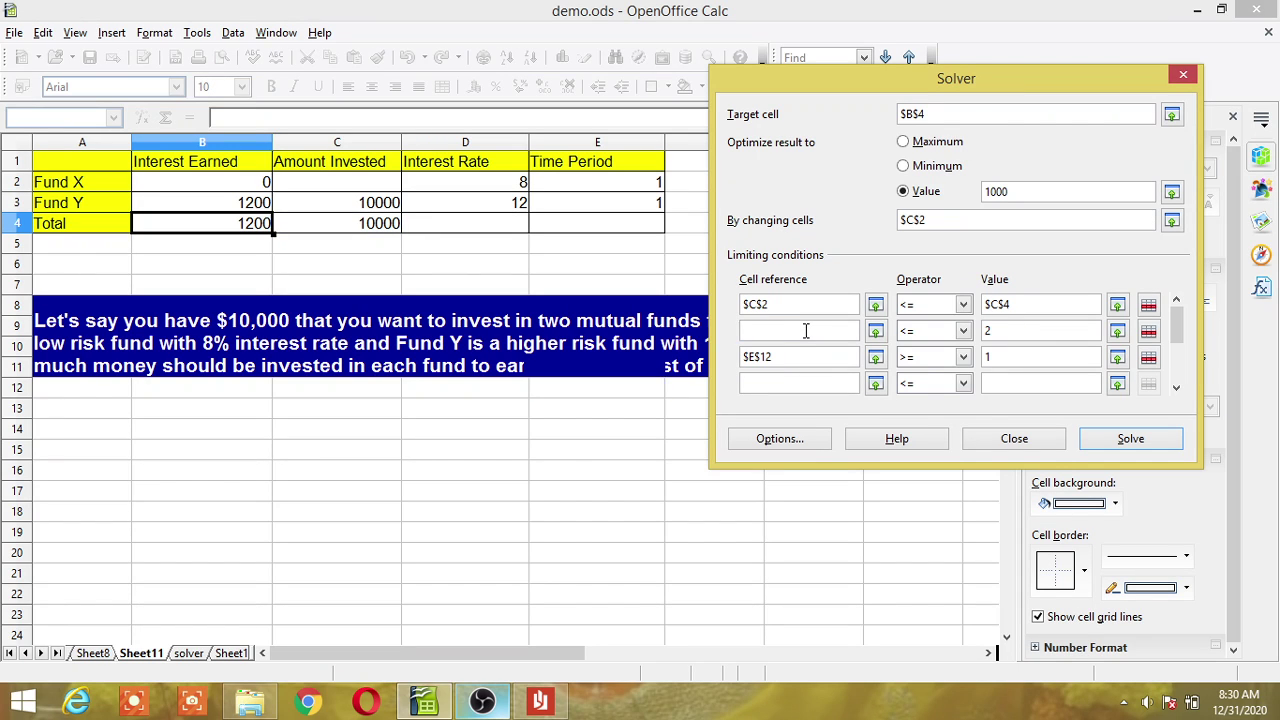
left_click(364, 190)
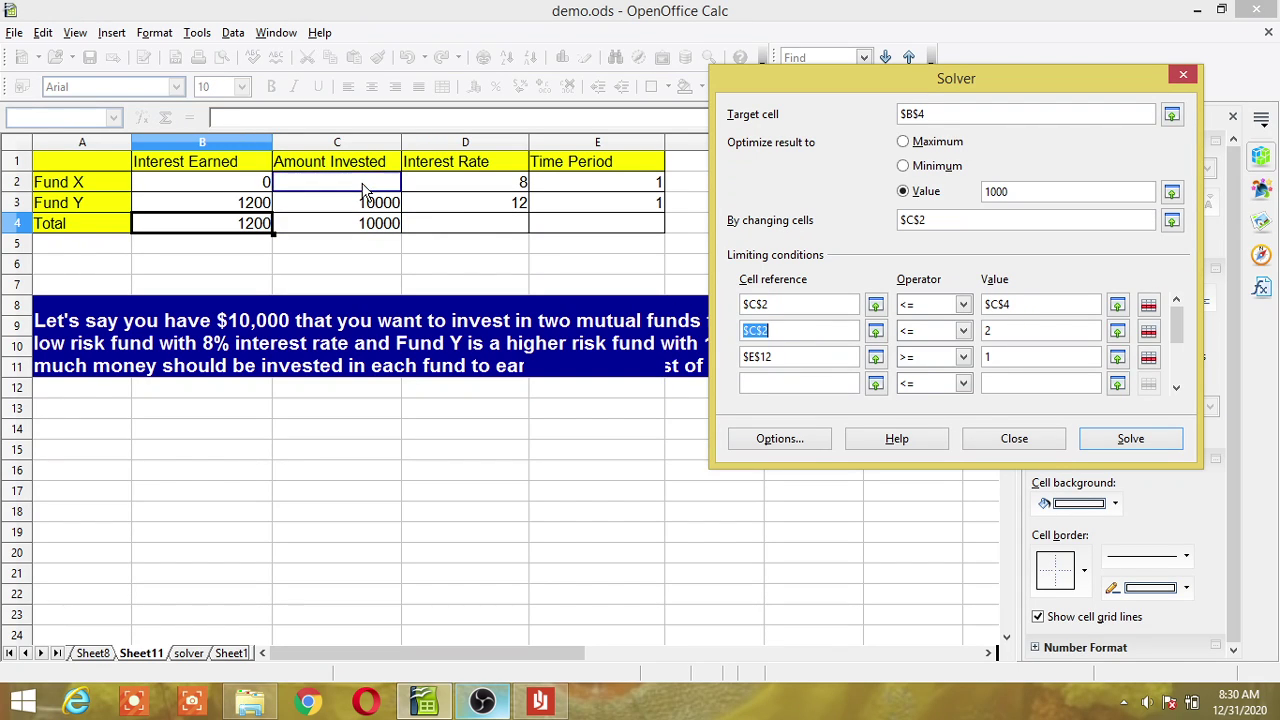
left_click(966, 332)
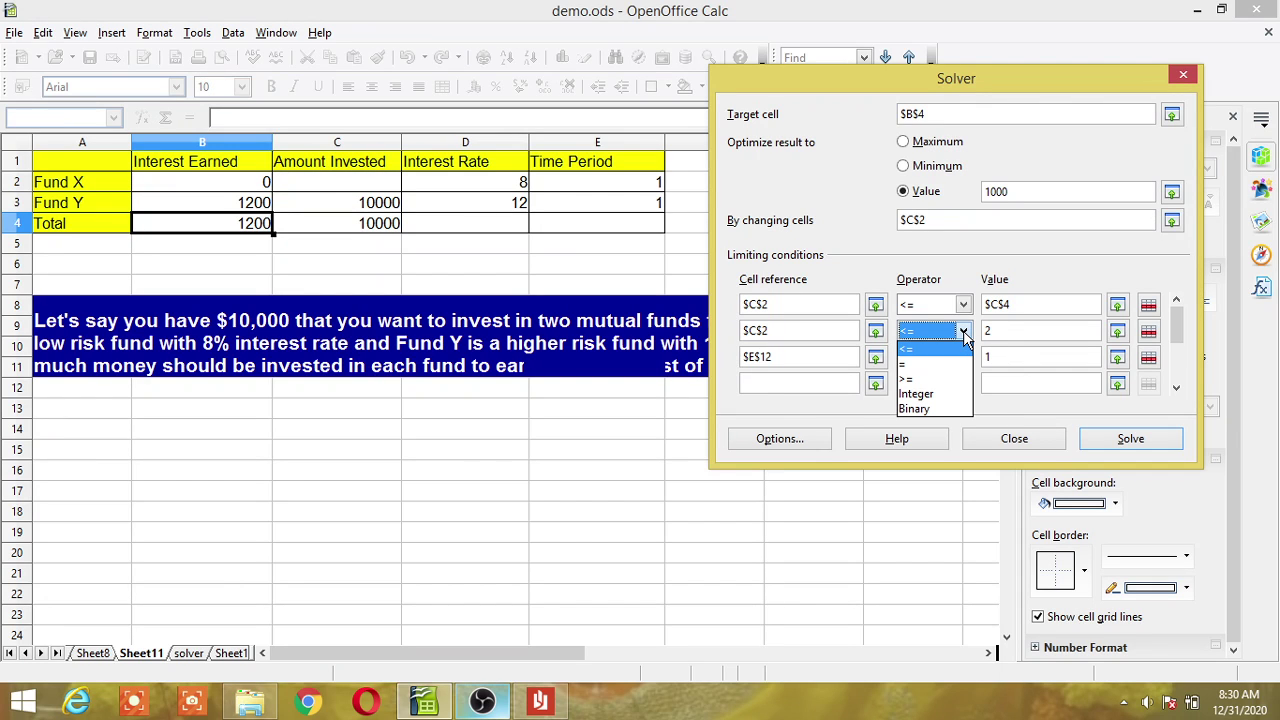
left_click(919, 380)
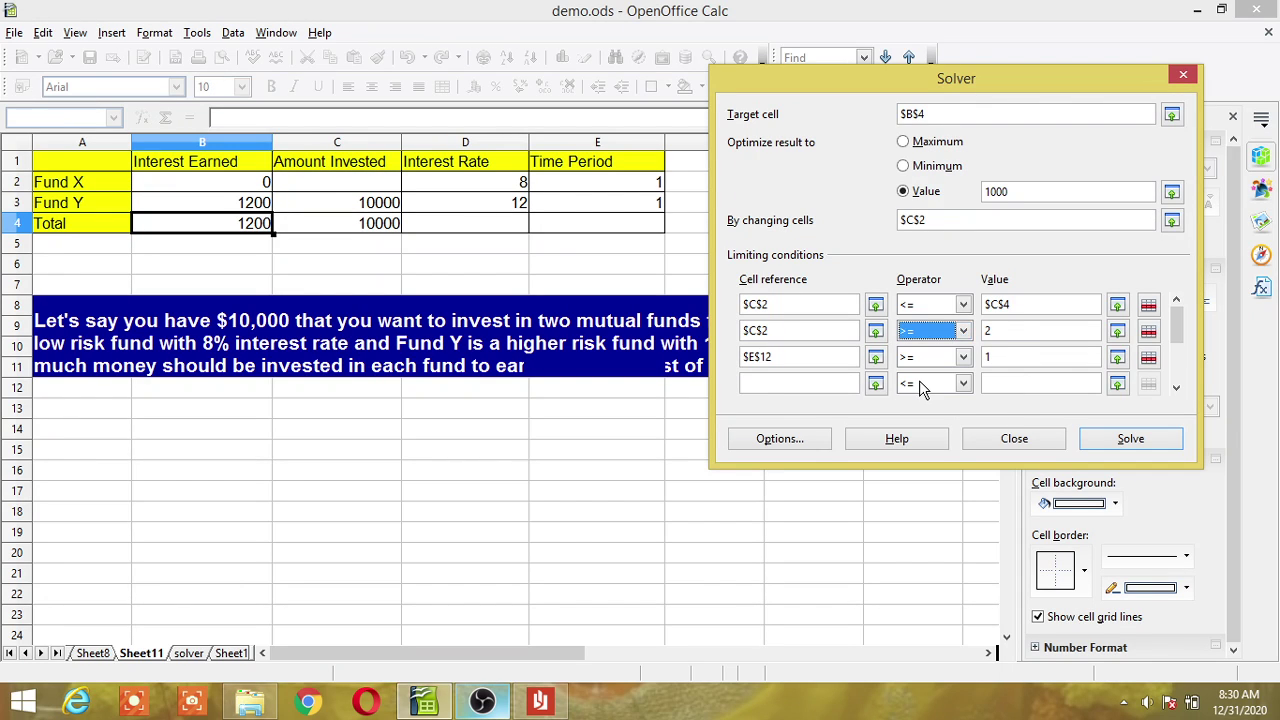
double_click(1019, 331)
key("BackSpace")
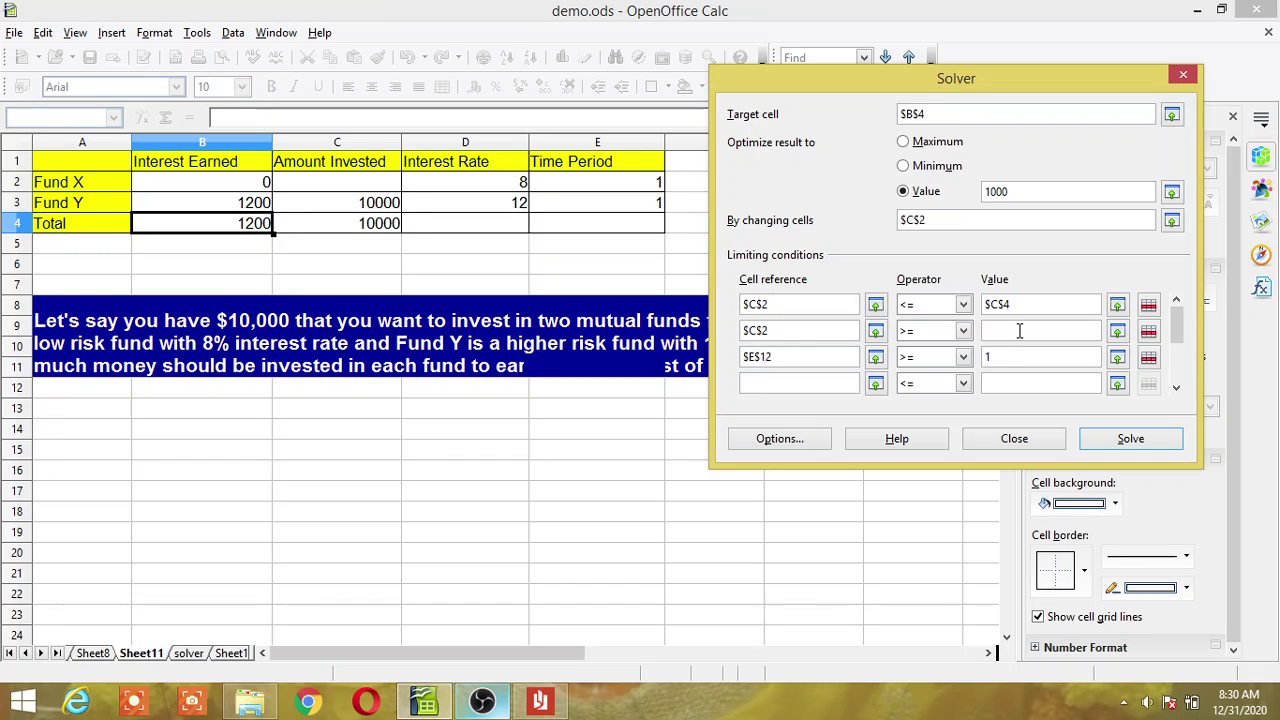
- Clear the third limiting condition's cell reference, then solve the model and keep the result
double_click(828, 362)
key("BackSpace")
left_click(1130, 440)
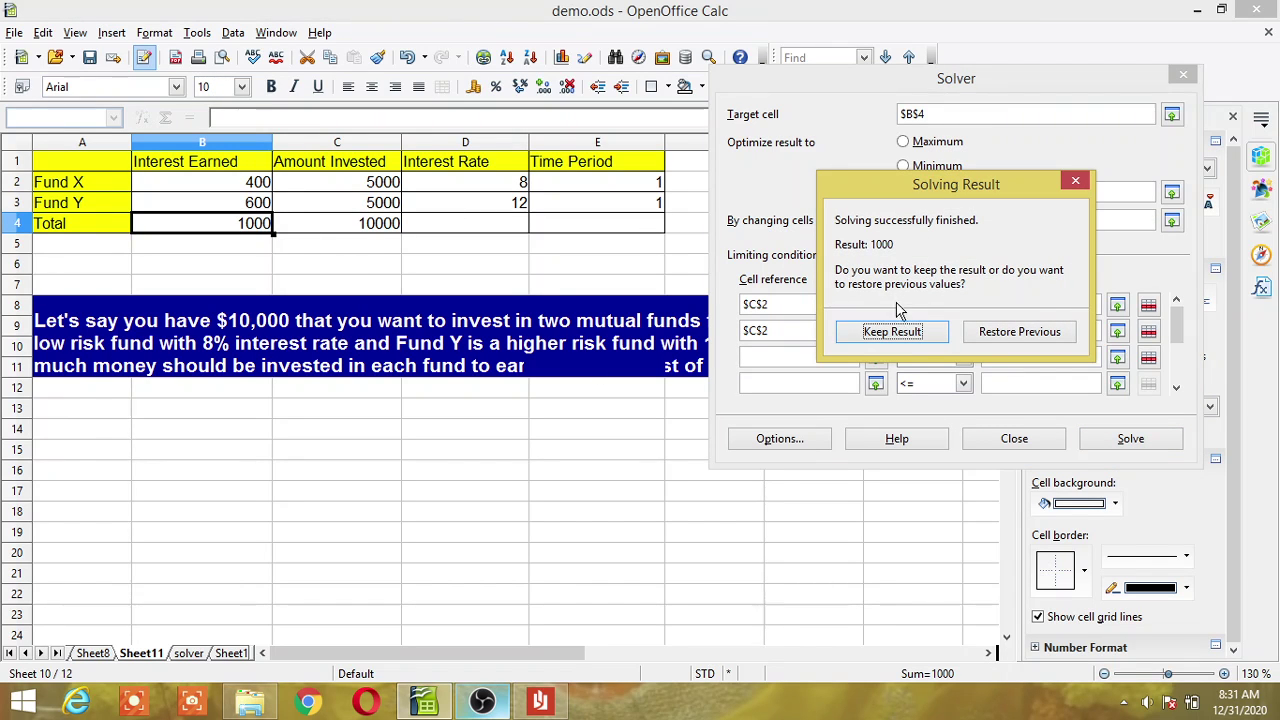
left_click(893, 332)
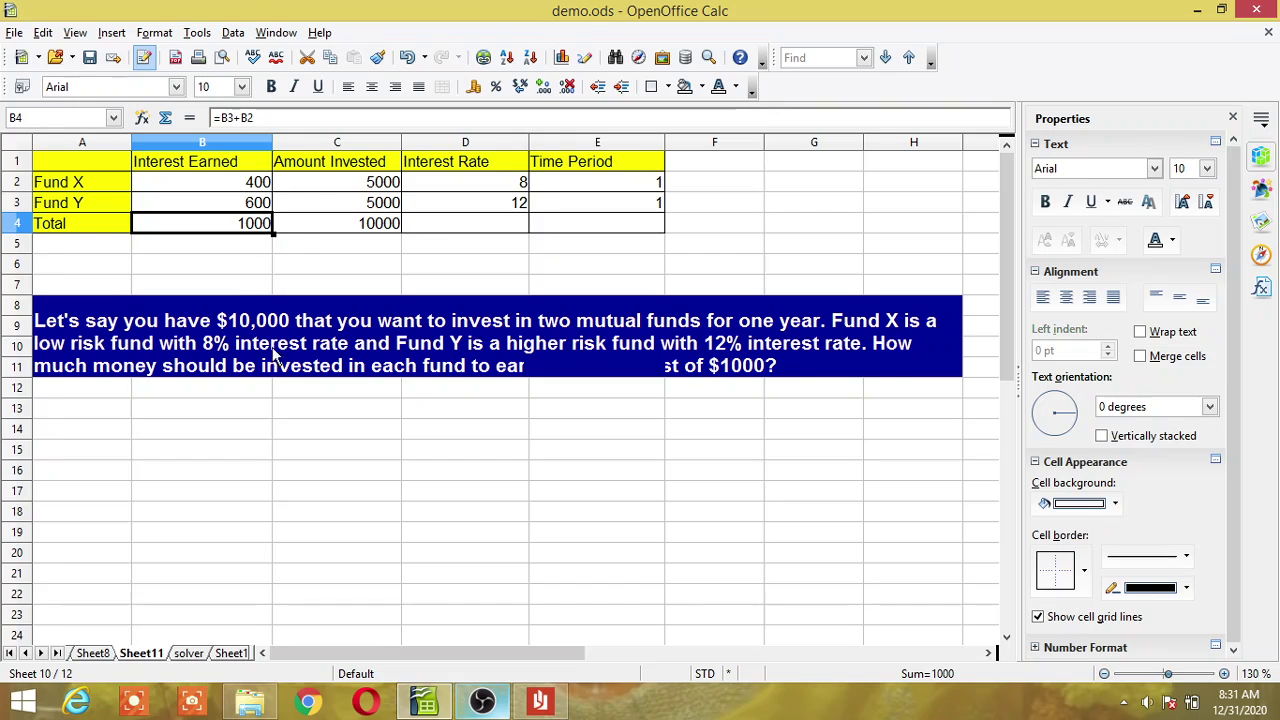